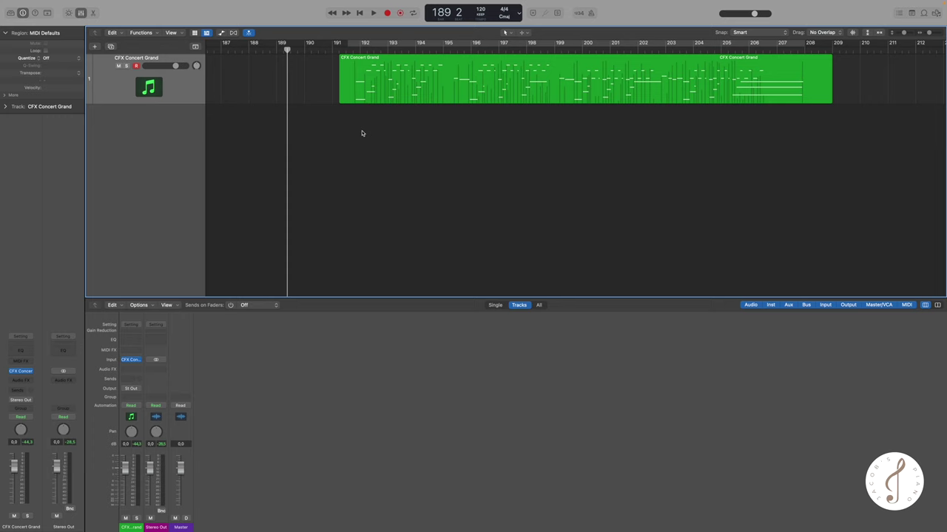
# Step: Route the piano channel's send to Bus 1 and raise the send level
pyautogui.hscroll(2, 365, 127)
pyautogui.click(132, 378)
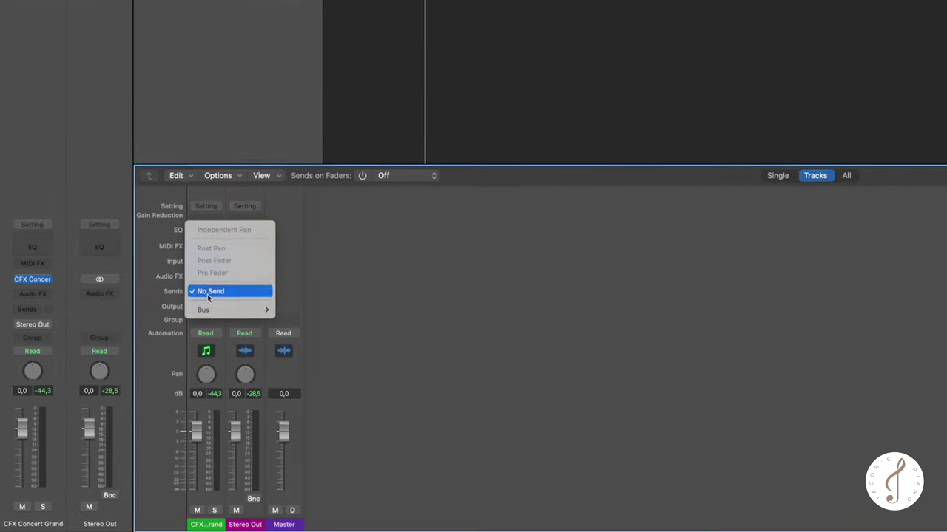
pyautogui.moveTo(225, 305)
pyautogui.click(301, 42)
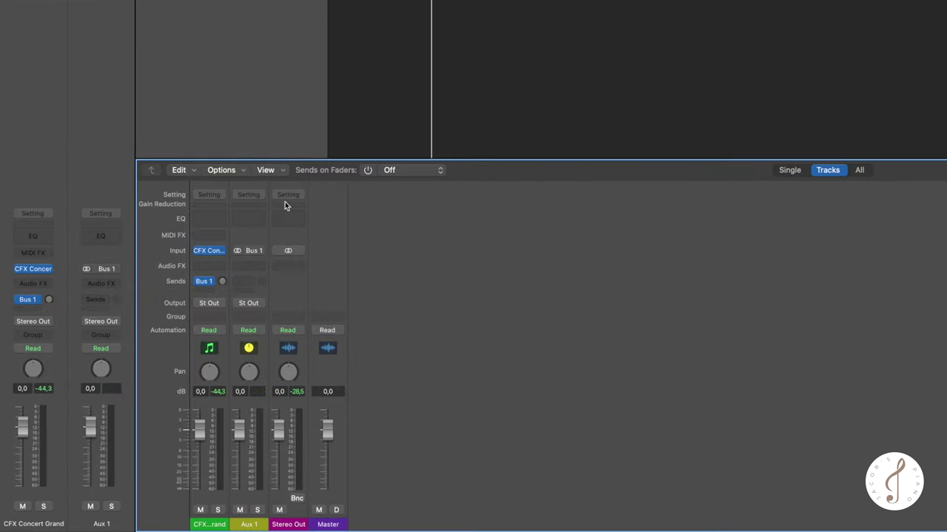
pyautogui.moveTo(222, 283); pyautogui.dragTo(225, 187)
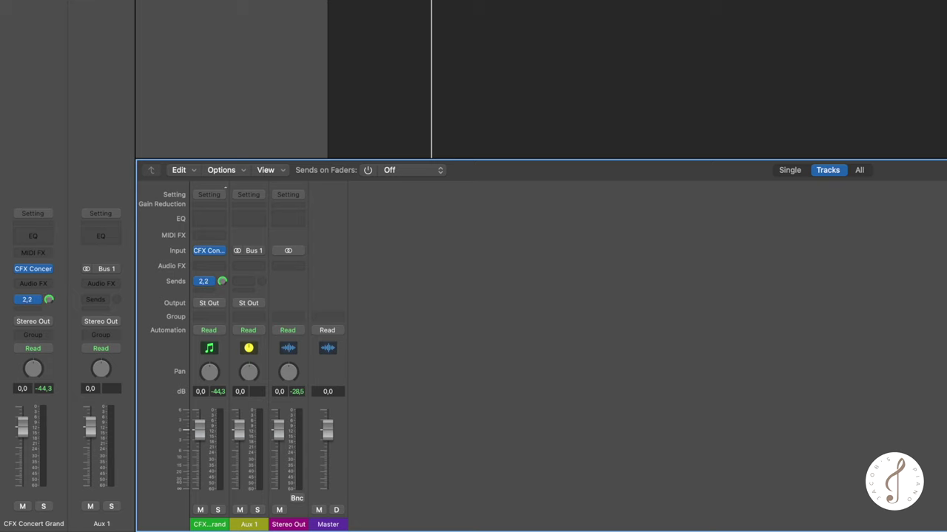
# Step: Insert LexHall Stereo on Aux 1, load Lge Neutral Hall, and shorten Reverb Time to 2.22 sec
pyautogui.click(254, 268)
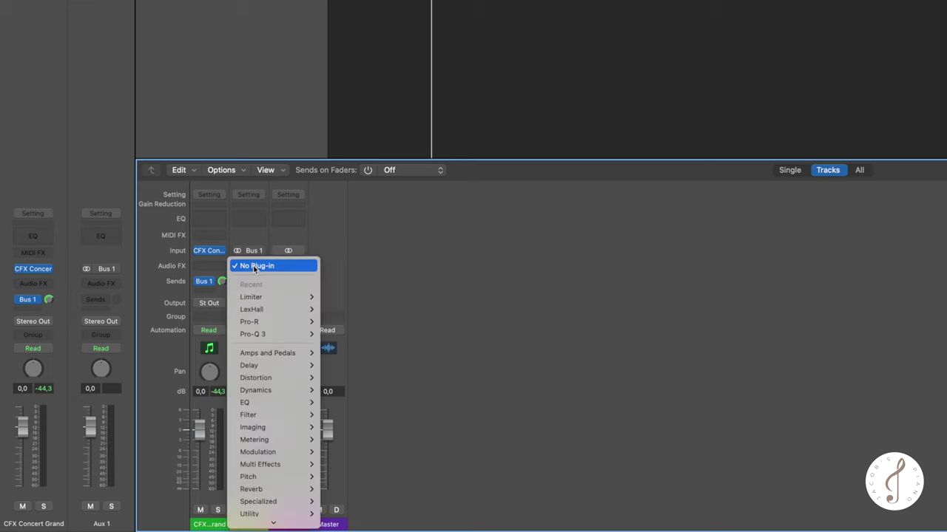
pyautogui.moveTo(264, 522)
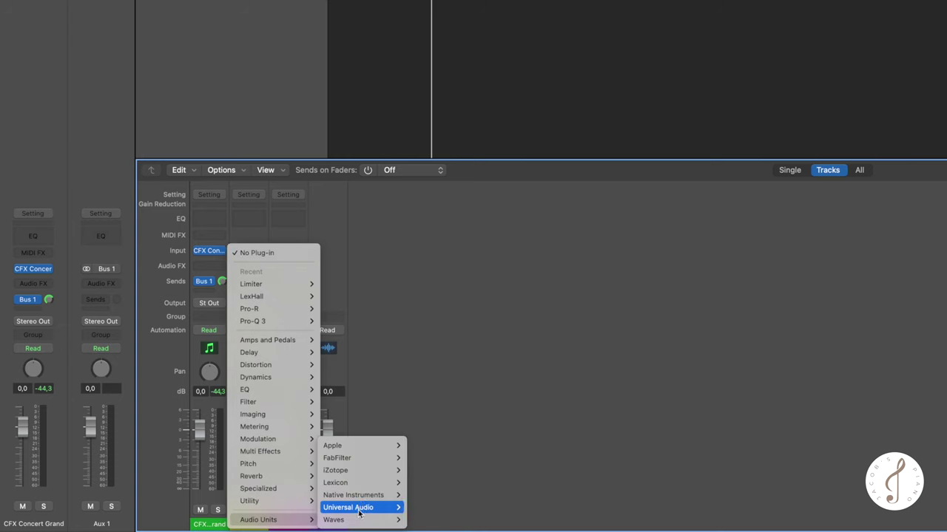
pyautogui.moveTo(360, 485)
pyautogui.moveTo(440, 474)
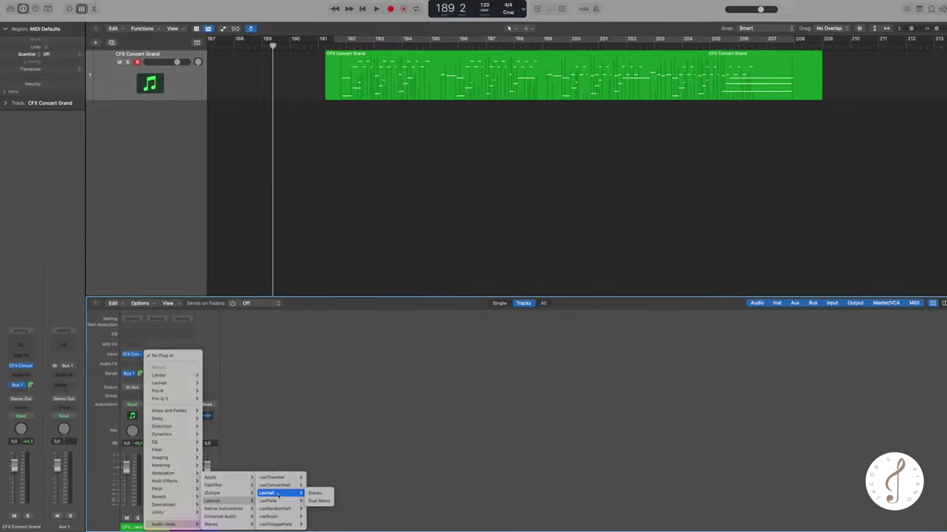
pyautogui.click(491, 471)
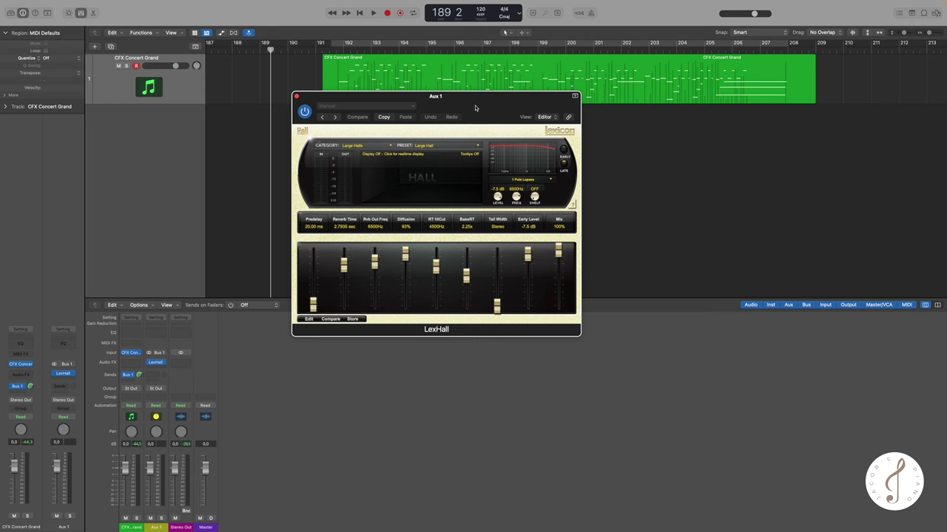
pyautogui.moveTo(476, 108); pyautogui.dragTo(487, 148)
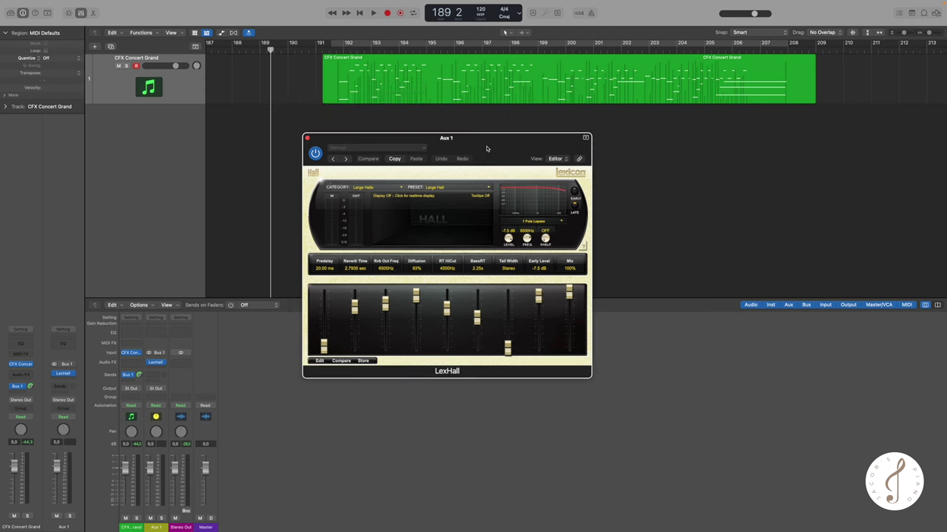
pyautogui.click(441, 188)
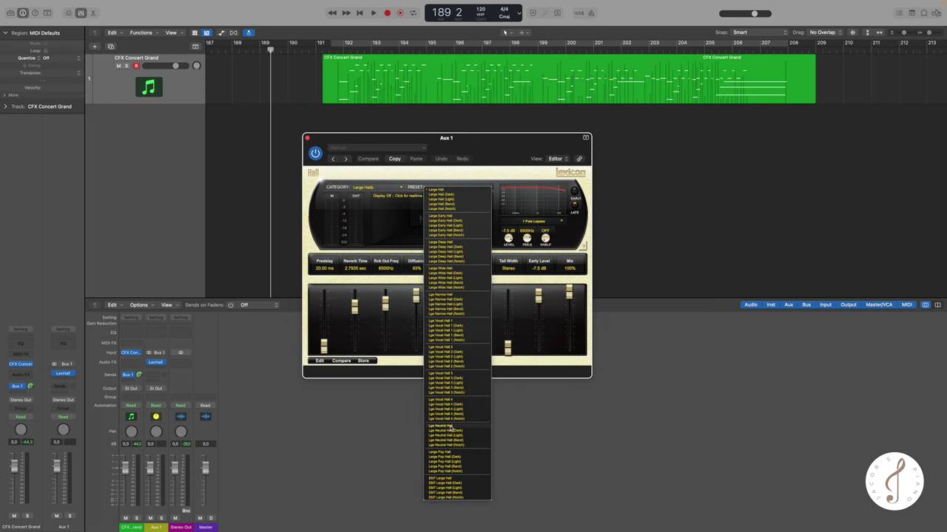
pyautogui.click(433, 427)
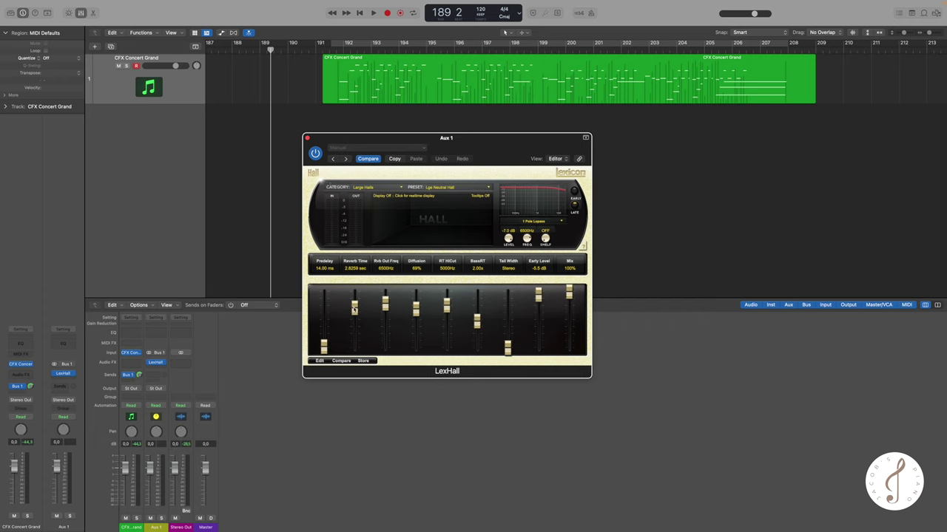
pyautogui.moveTo(354, 310); pyautogui.dragTo(354, 316)
# Step: Pull the Aux 1 reverb return fader down to -8.4 dB while auditioning from bar 191
pyautogui.click(307, 138)
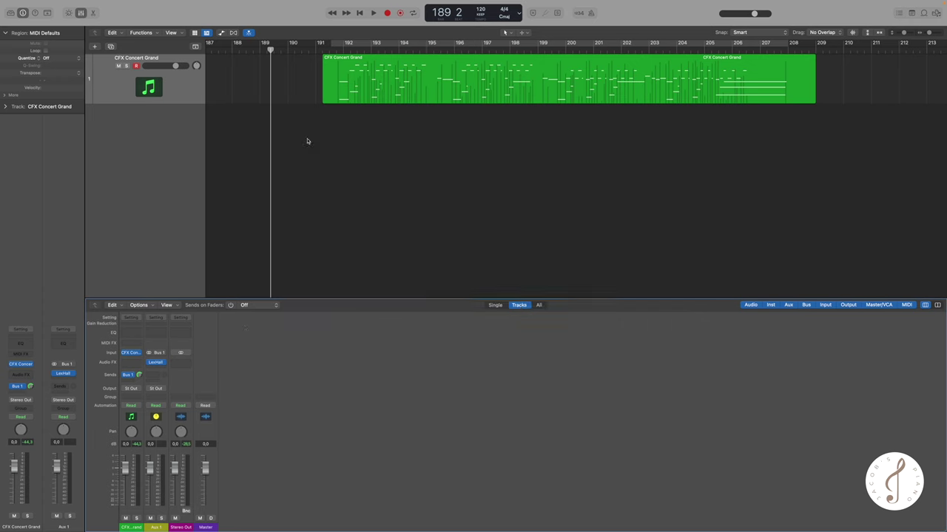
pyautogui.click(158, 485)
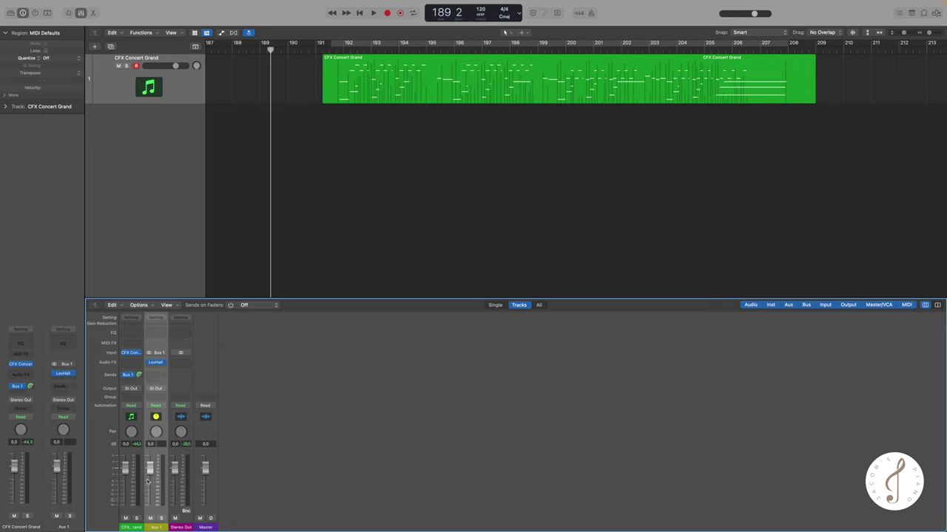
pyautogui.moveTo(150, 470); pyautogui.dragTo(151, 483)
pyautogui.click(342, 142)
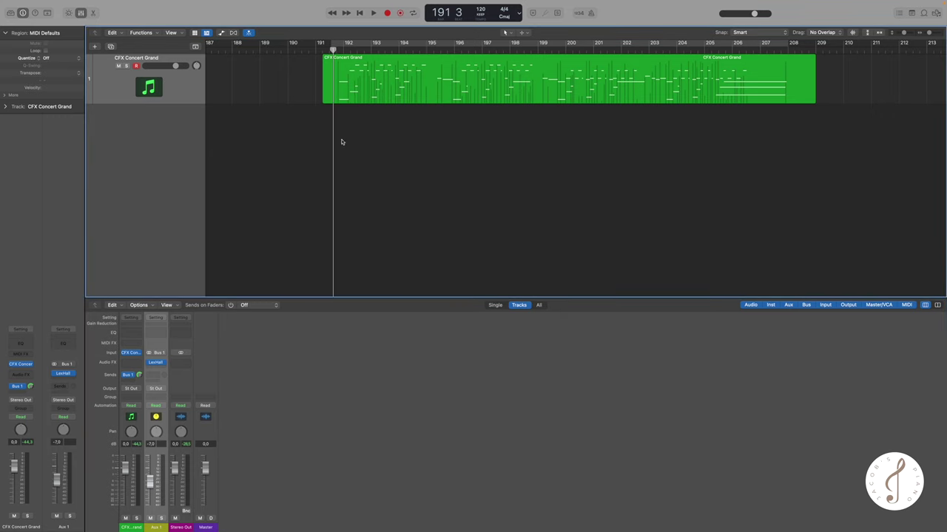
pyautogui.press('space')
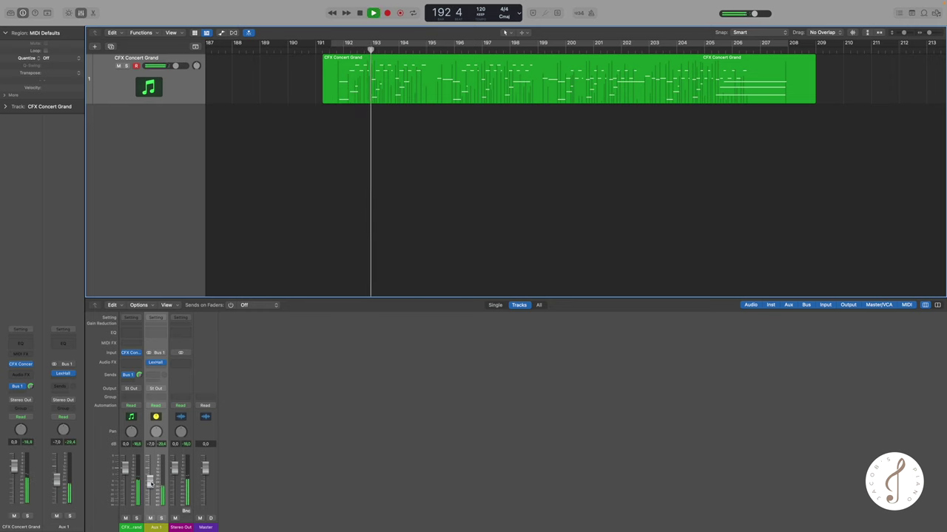
pyautogui.click(209, 367)
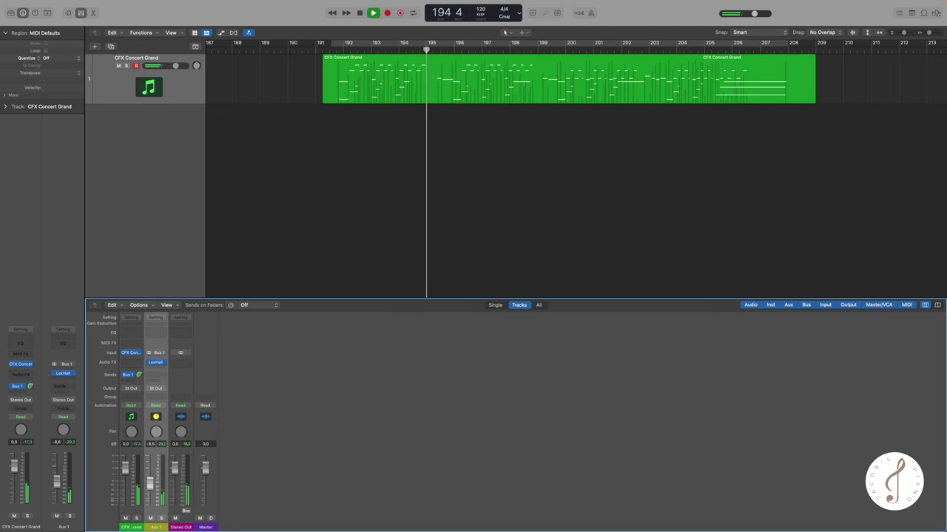
pyautogui.moveTo(150, 486); pyautogui.dragTo(151, 486)
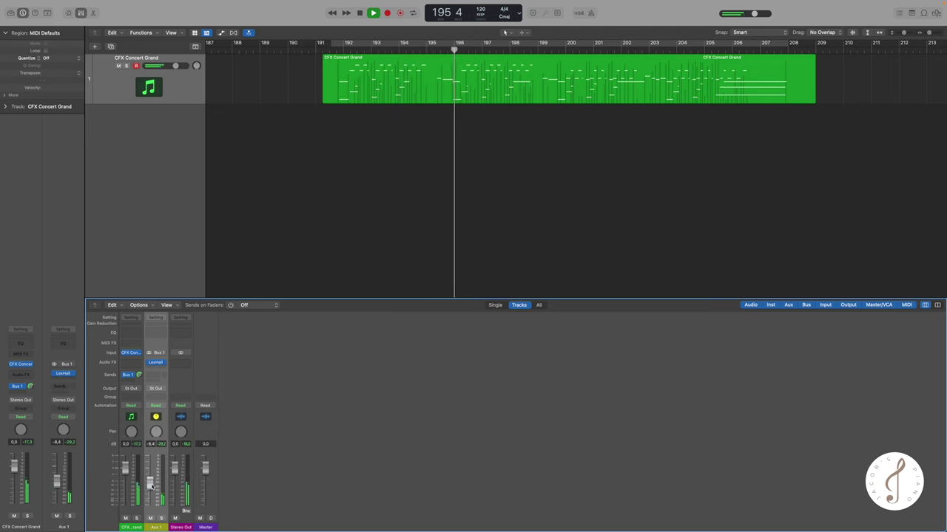
pyautogui.press('space')
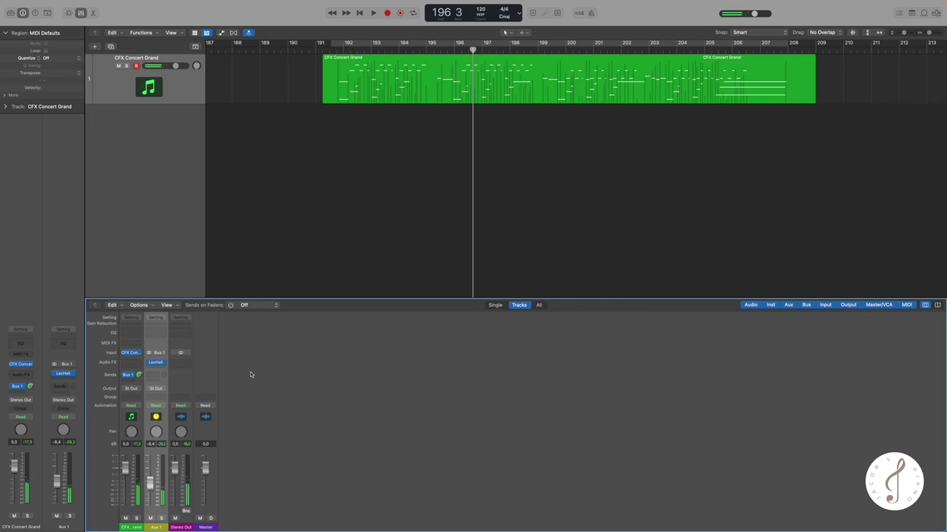
pyautogui.hscroll(2, 500, 96)
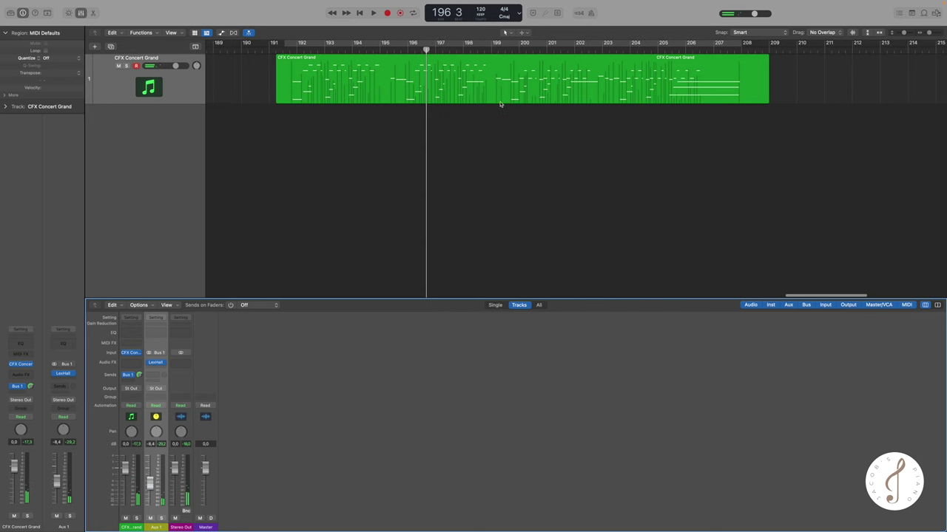
# Step: Insert a stereo Limiter on Stereo Out with the For Classical Music preset
pyautogui.click(183, 364)
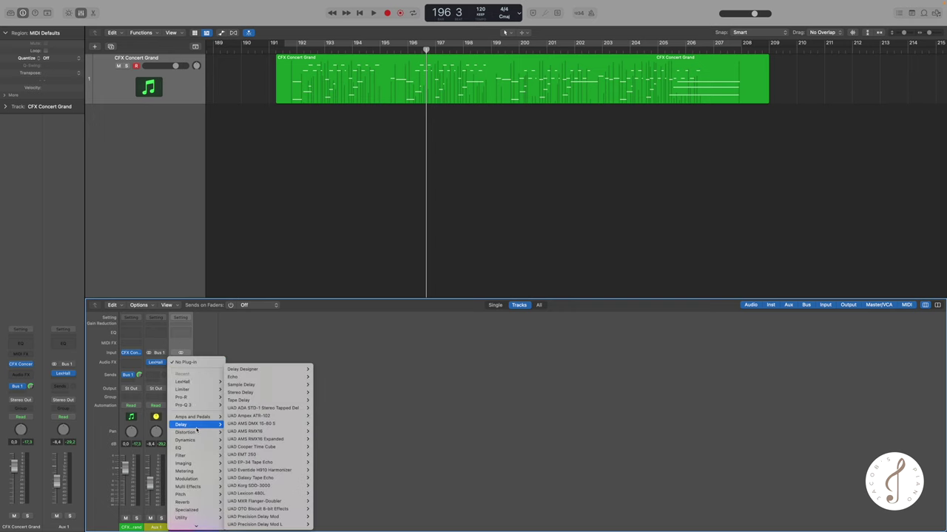
pyautogui.moveTo(198, 390)
pyautogui.click(234, 390)
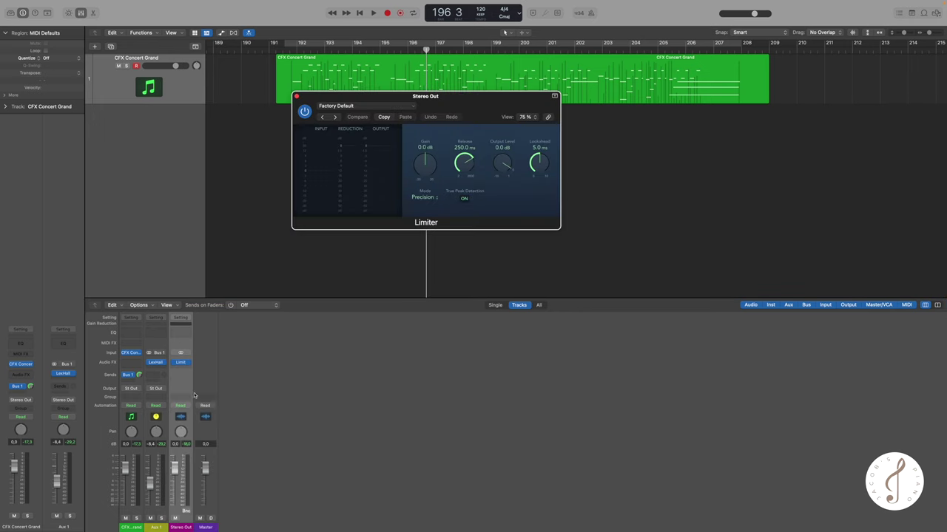
pyautogui.click(355, 108)
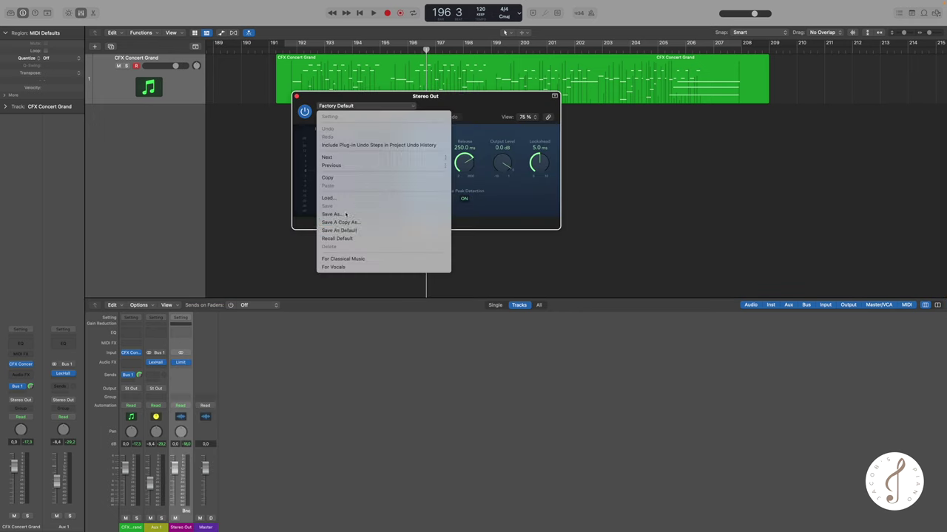
pyautogui.click(341, 260)
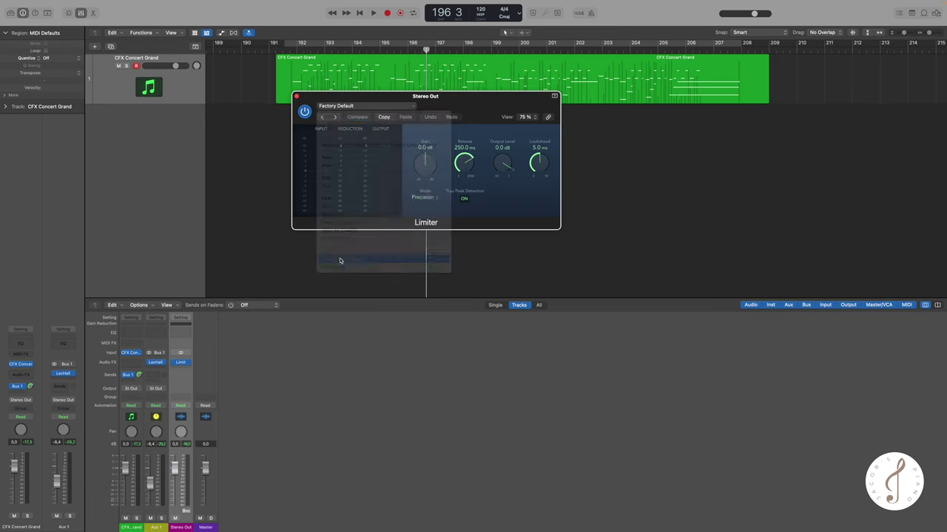
# Step: Raise the Limiter gain to +15.0 dB during playback, then close the Limiter window
pyautogui.moveTo(423, 171); pyautogui.dragTo(423, 166)
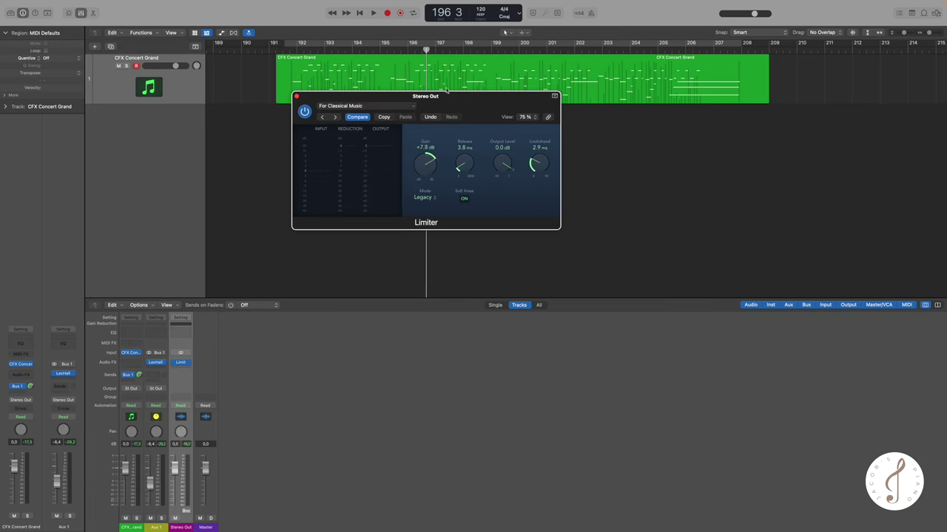
pyautogui.moveTo(446, 90); pyautogui.dragTo(485, 181)
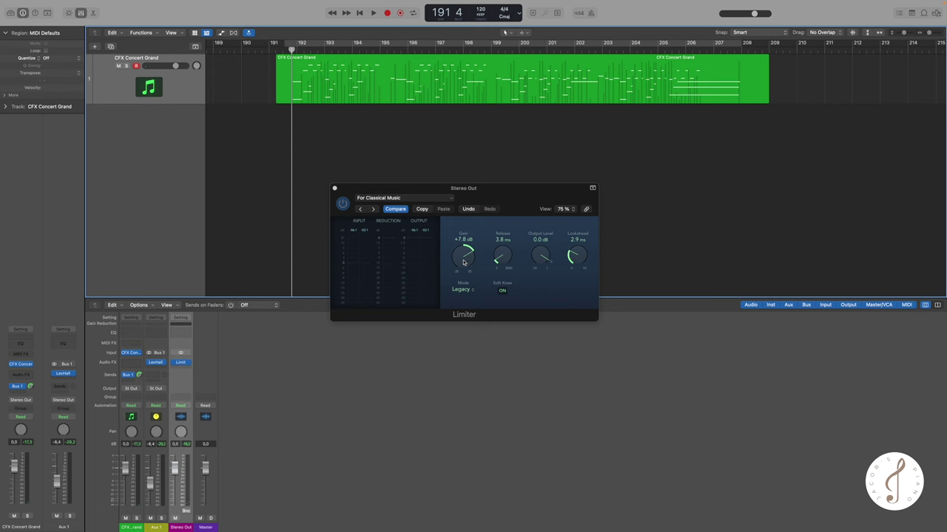
pyautogui.press('space')
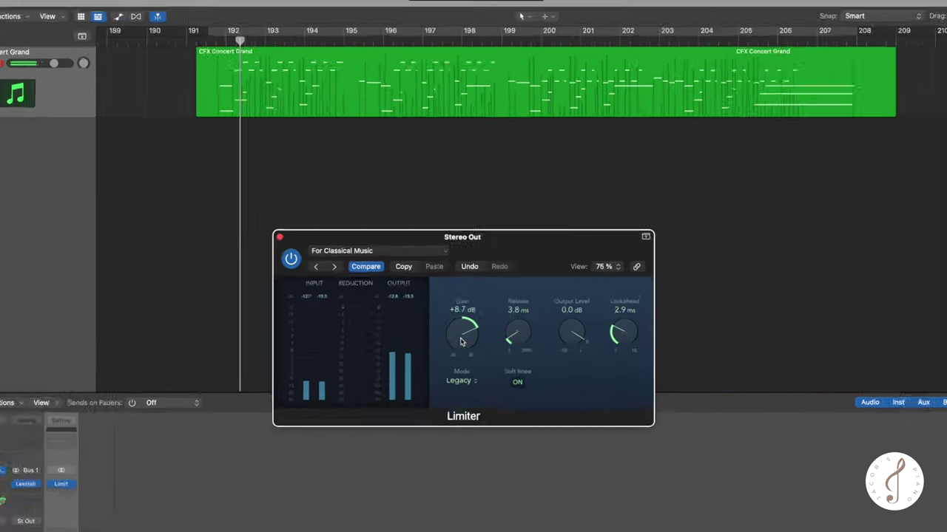
pyautogui.moveTo(464, 261); pyautogui.dragTo(463, 258)
pyautogui.moveTo(460, 370); pyautogui.dragTo(461, 347)
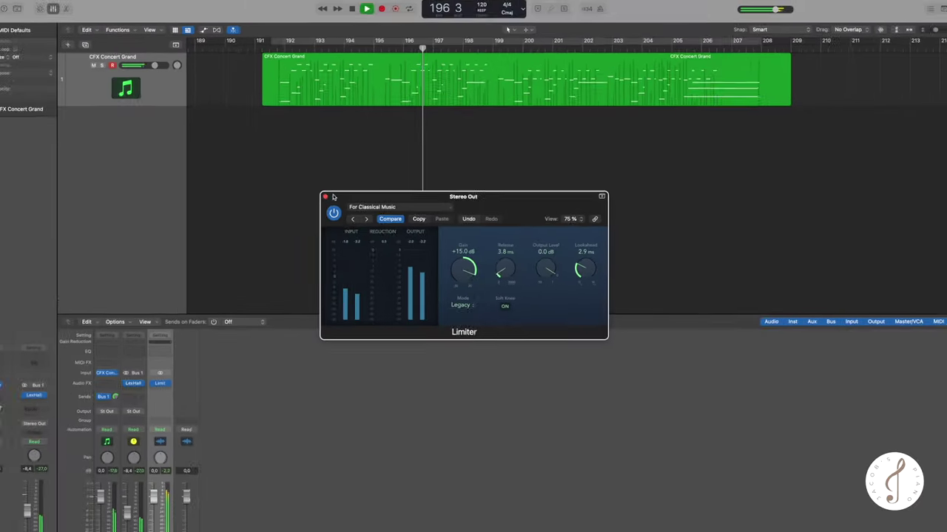
pyautogui.press('space')
pyautogui.click(325, 197)
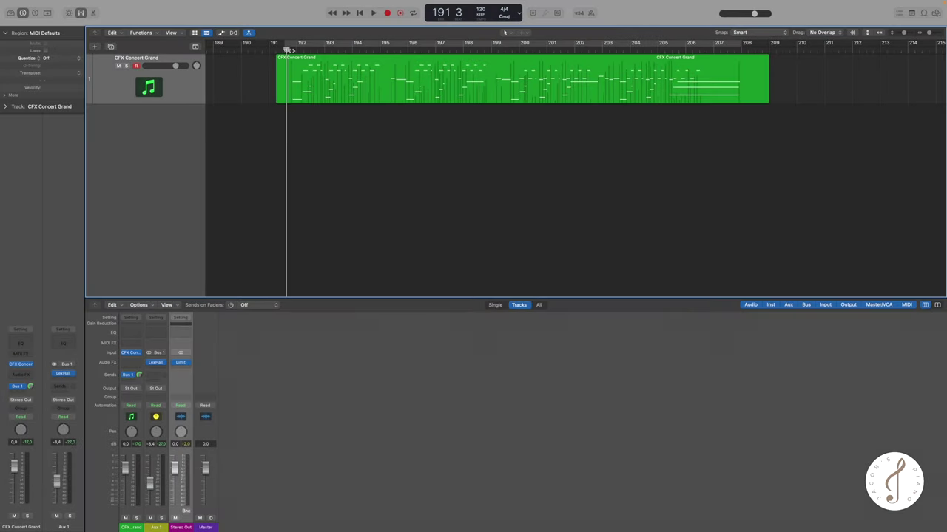
# Step: Drag the playhead along the ruler toward bar 207 near the piano region's end
pyautogui.moveTo(289, 49); pyautogui.dragTo(498, 62)
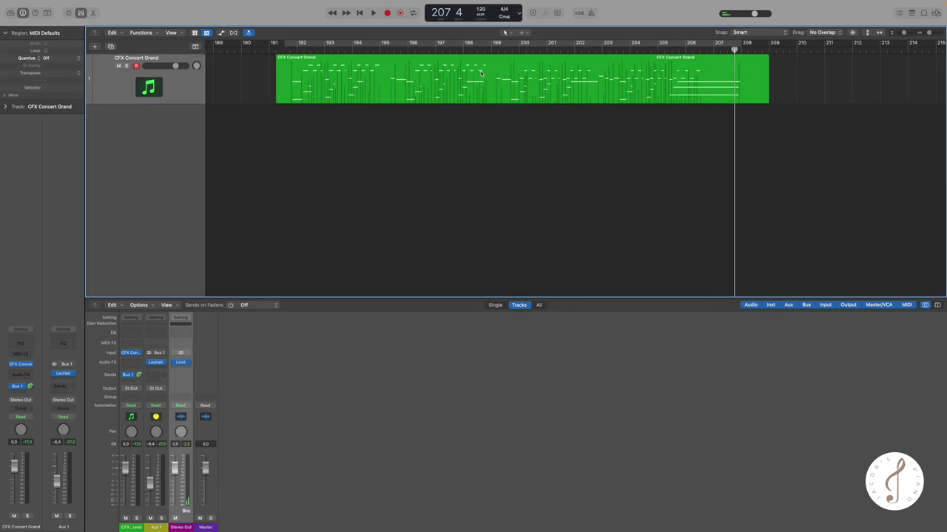
# Step: Enable the cycle range and bounce it as WAV to Her Final Mix.wav, replacing the existing file
pyautogui.click(464, 46)
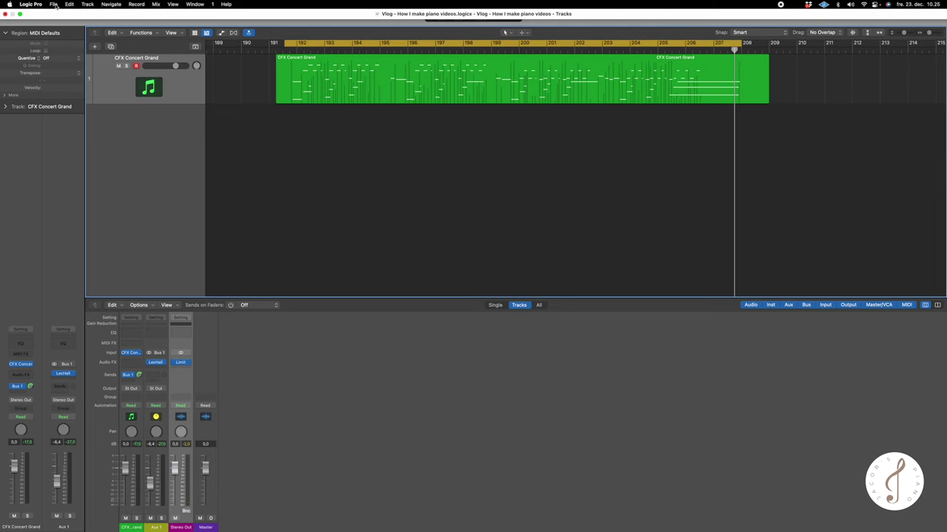
pyautogui.click(53, 3)
pyautogui.moveTo(84, 192)
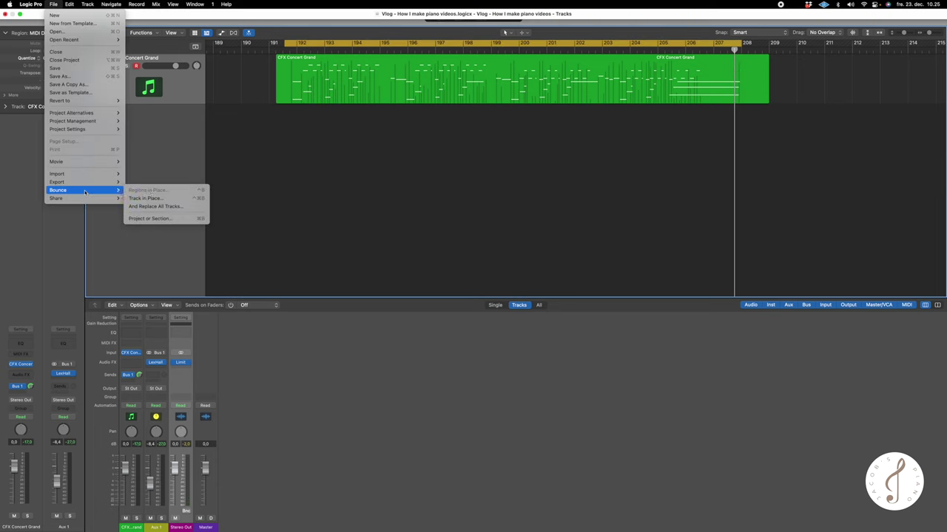
pyautogui.click(151, 219)
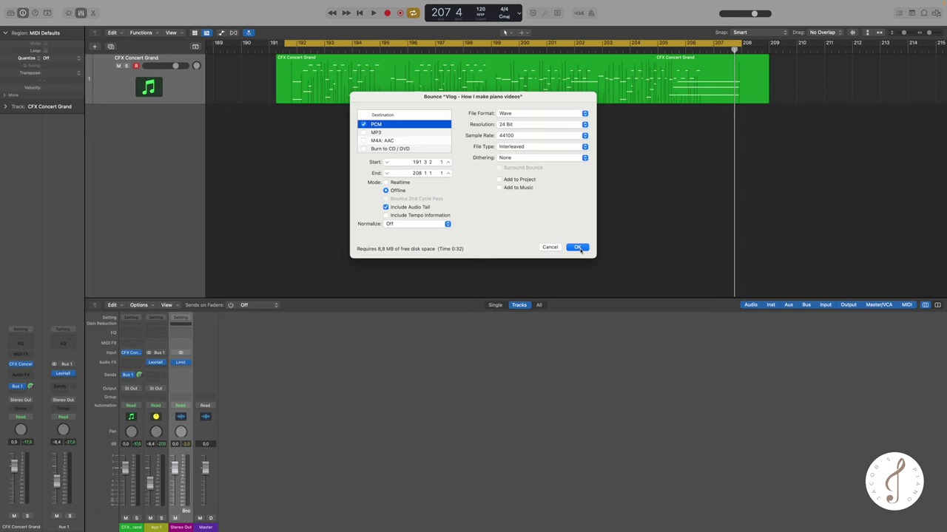
pyautogui.click(578, 247)
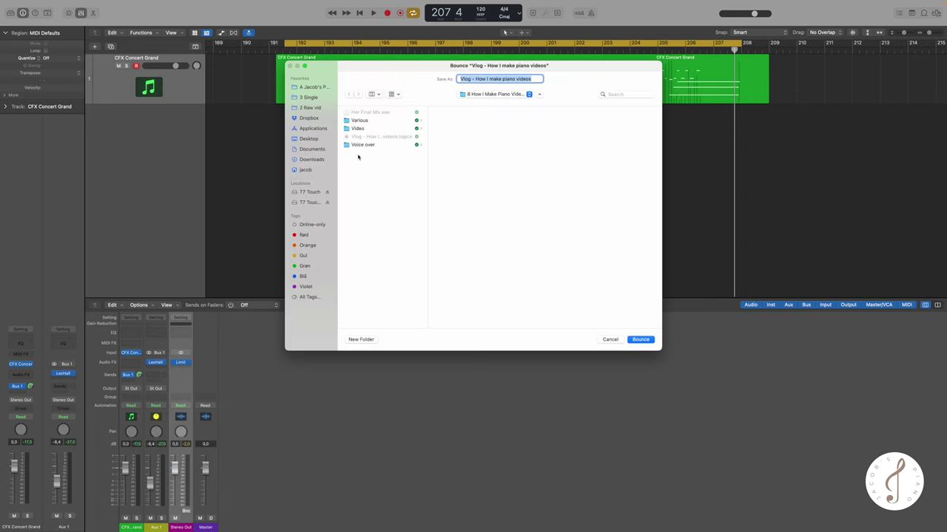
pyautogui.click(374, 112)
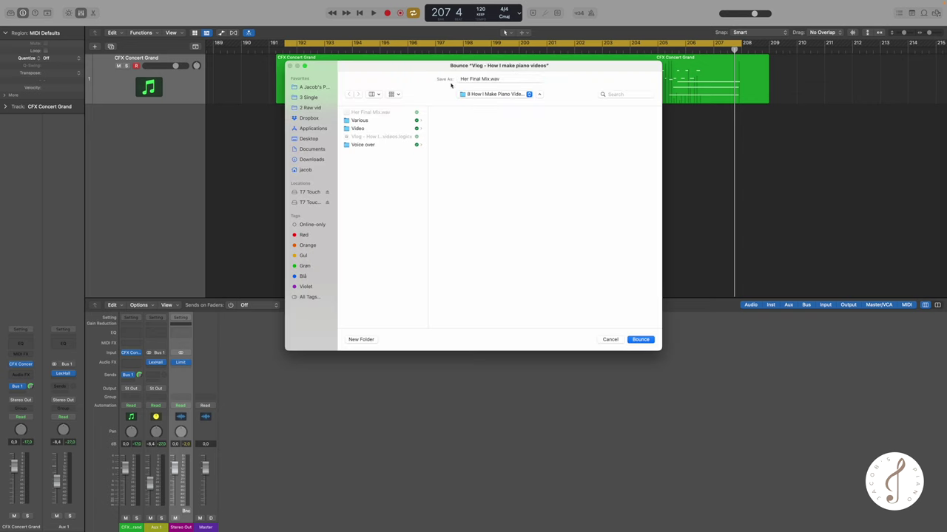
pyautogui.click(640, 339)
pyautogui.click(495, 245)
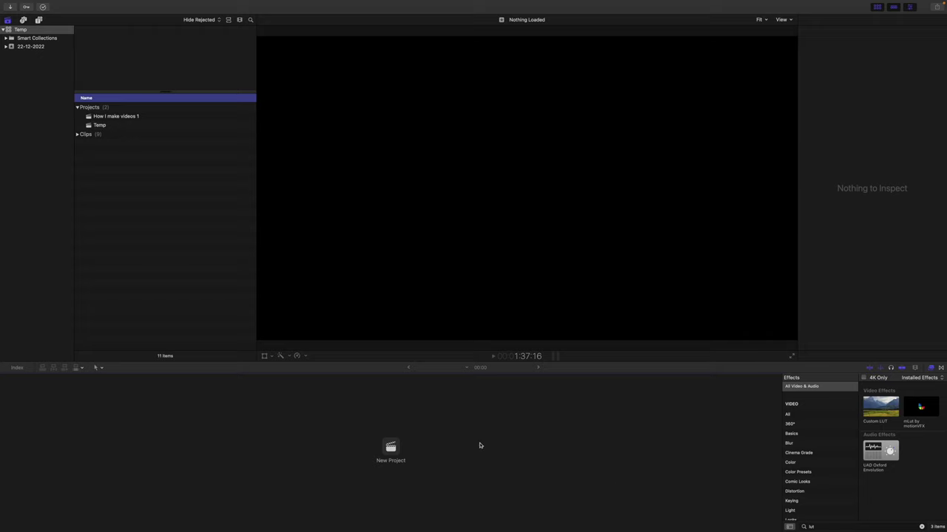
# Step: Create the Her Video project and add the C0333_film_2 footage to its timeline
pyautogui.click(391, 448)
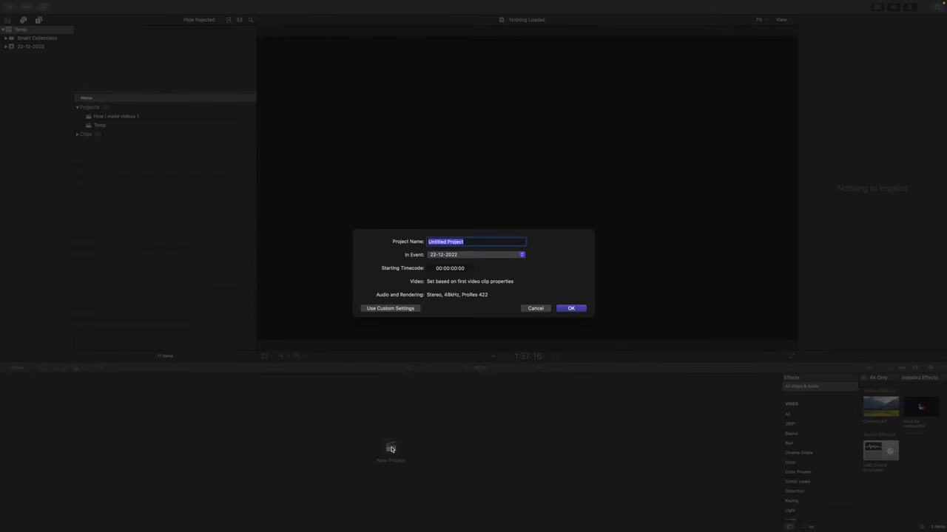
pyautogui.write('Her Video')
pyautogui.press('Return')
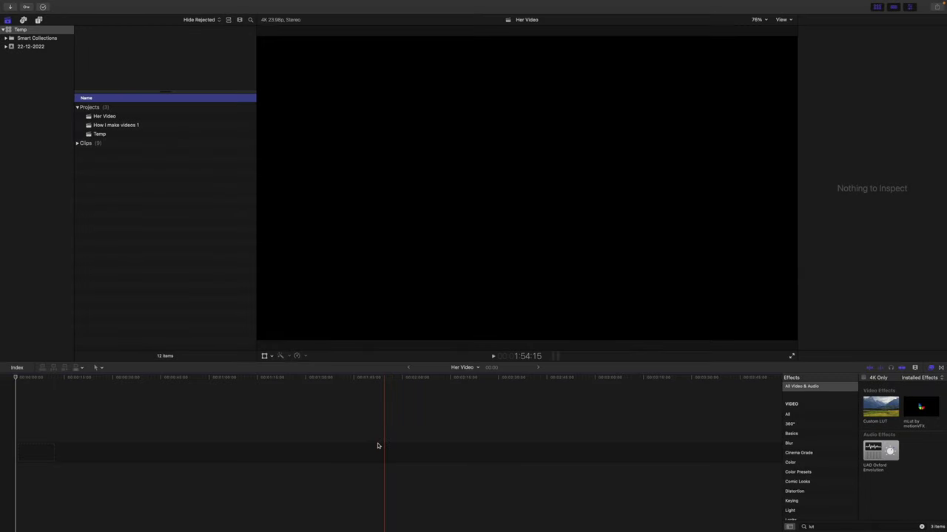
pyautogui.click(77, 144)
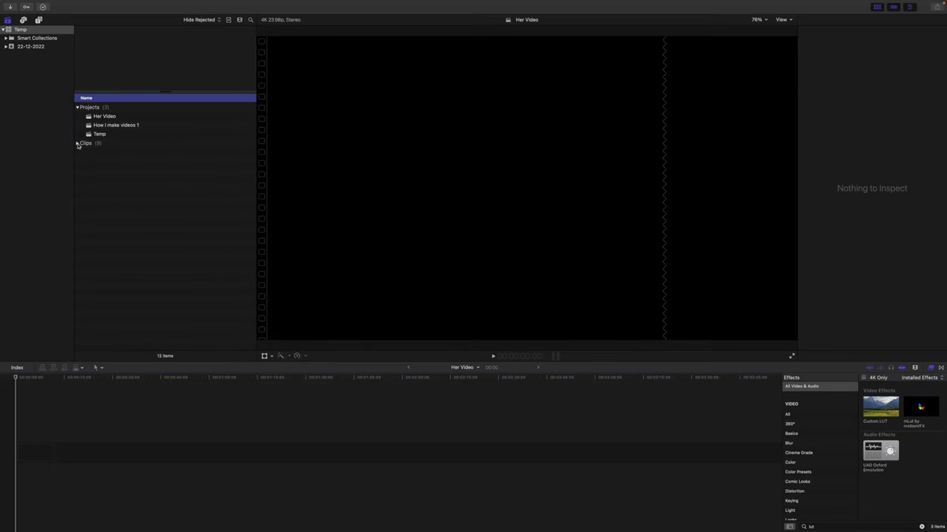
pyautogui.moveTo(122, 153); pyautogui.dragTo(52, 442)
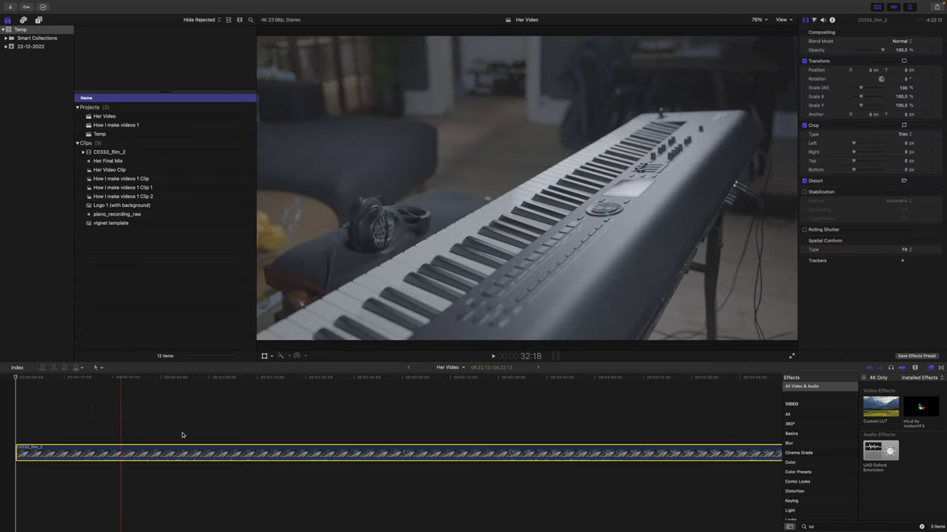
# Step: Blade the footage at two points and delete the unwanted parts, leaving a 37:20 project
pyautogui.click(597, 429)
pyautogui.press('super+equal')
pyautogui.press('super+minus')
pyautogui.press('space')
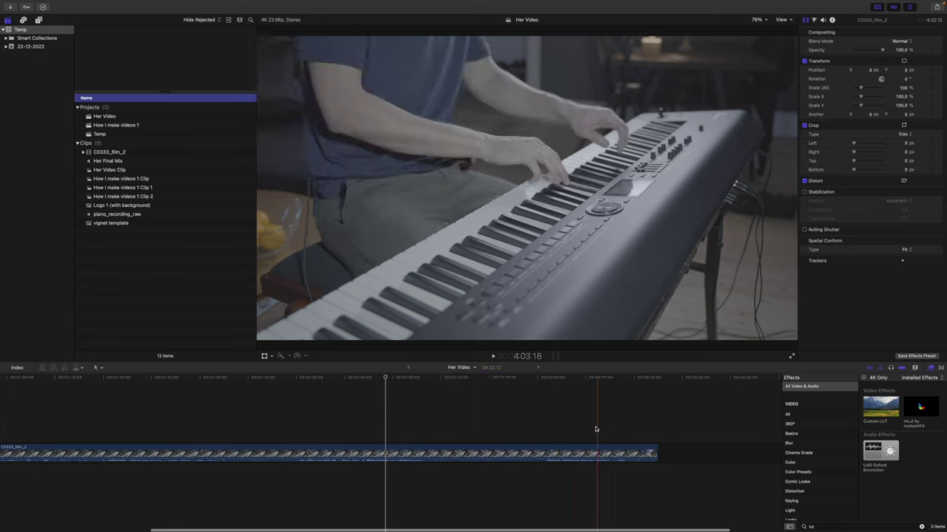
pyautogui.click(421, 451)
pyautogui.click(544, 451)
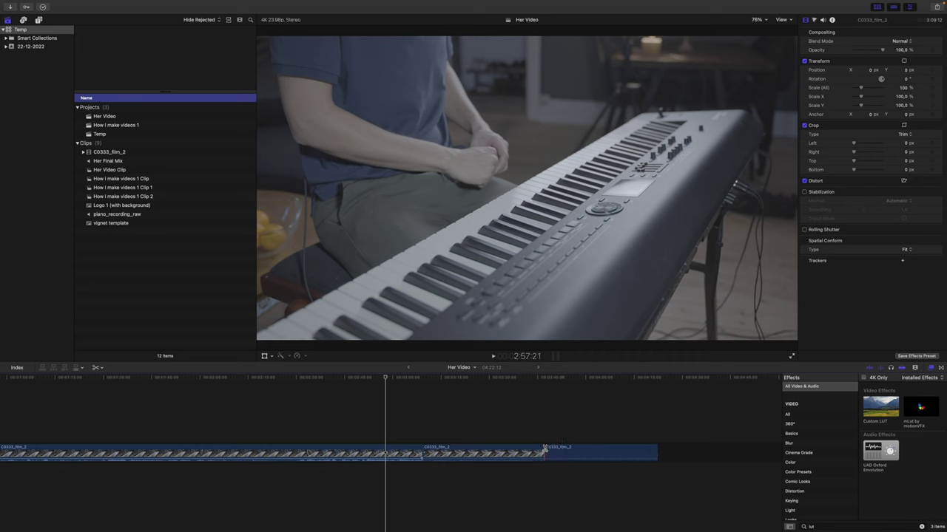
pyautogui.press('a')
pyautogui.click(562, 453)
pyautogui.press('Delete')
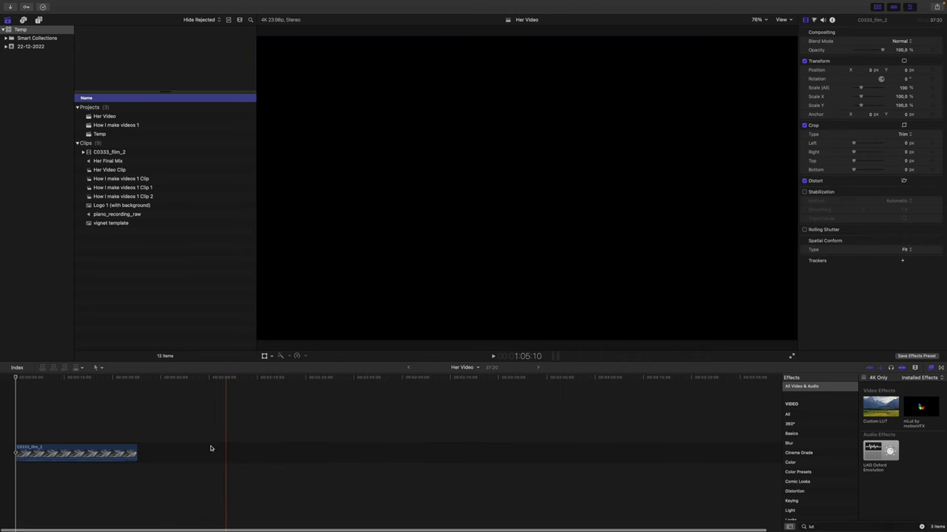
pyautogui.click(13, 431)
pyautogui.hotkey('shift', 'z')
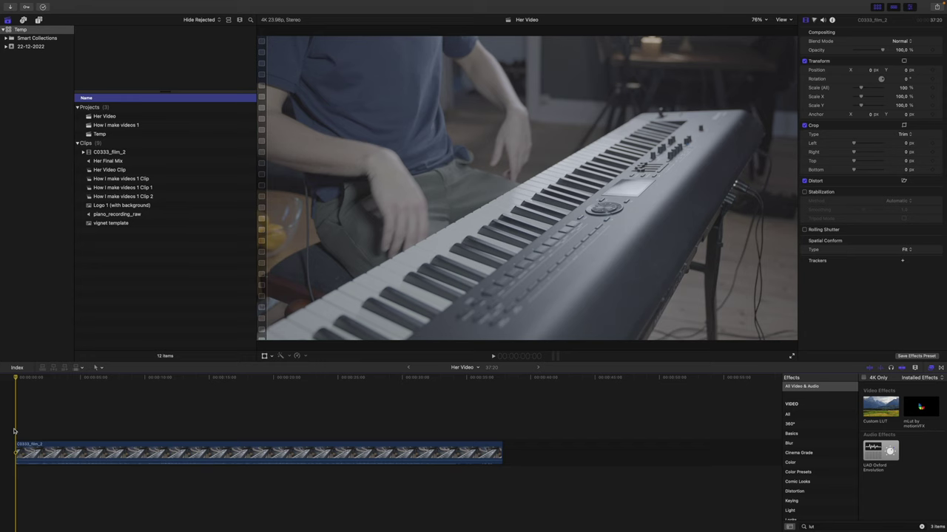
# Step: Place the Her Final Mix audio in the timeline beneath the piano footage
pyautogui.click(124, 162)
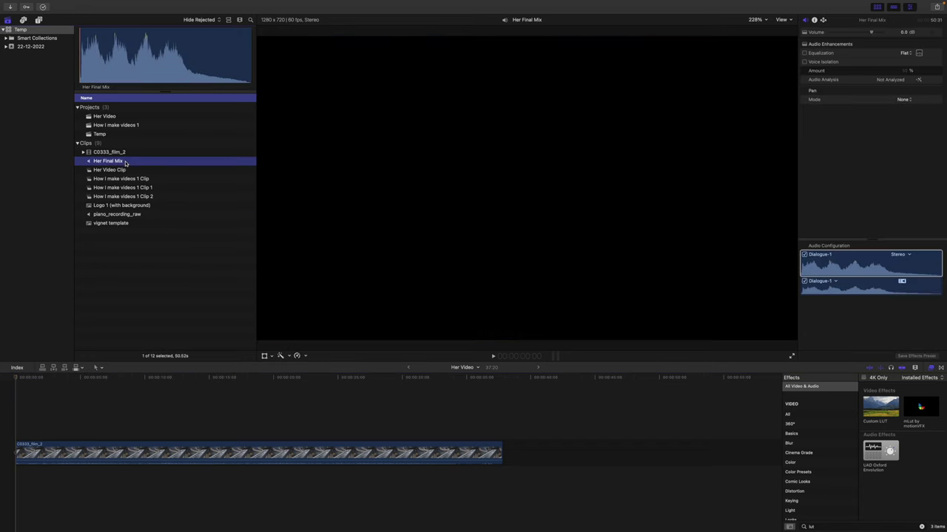
pyautogui.moveTo(126, 162); pyautogui.dragTo(23, 477)
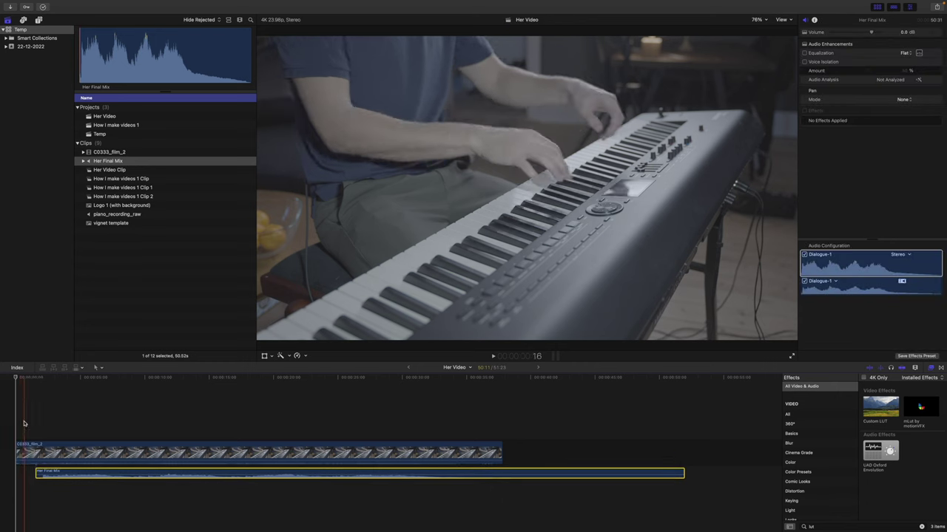
pyautogui.press('space')
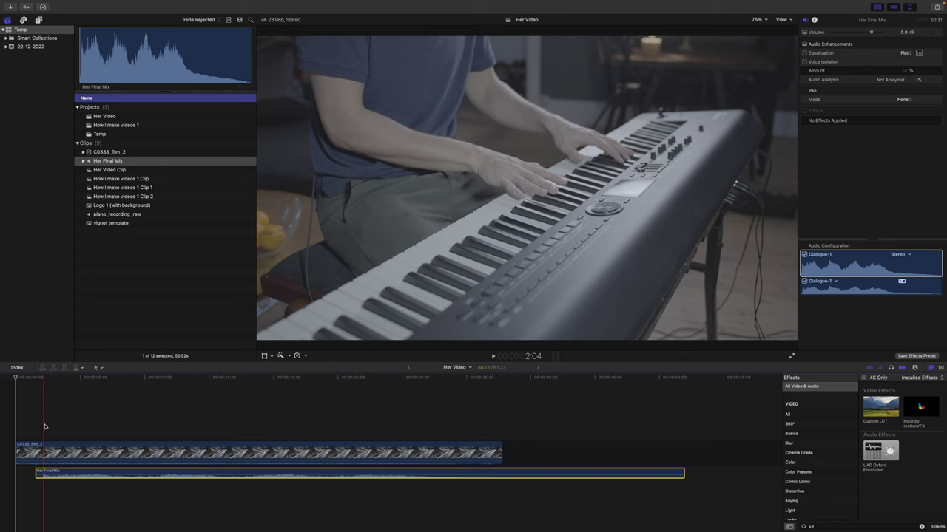
pyautogui.click(43, 427)
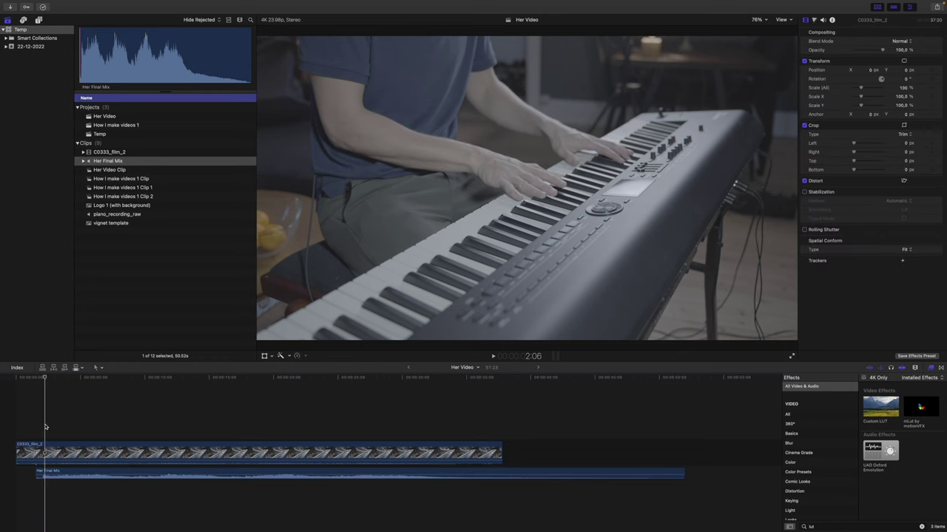
pyautogui.press('super+equal')
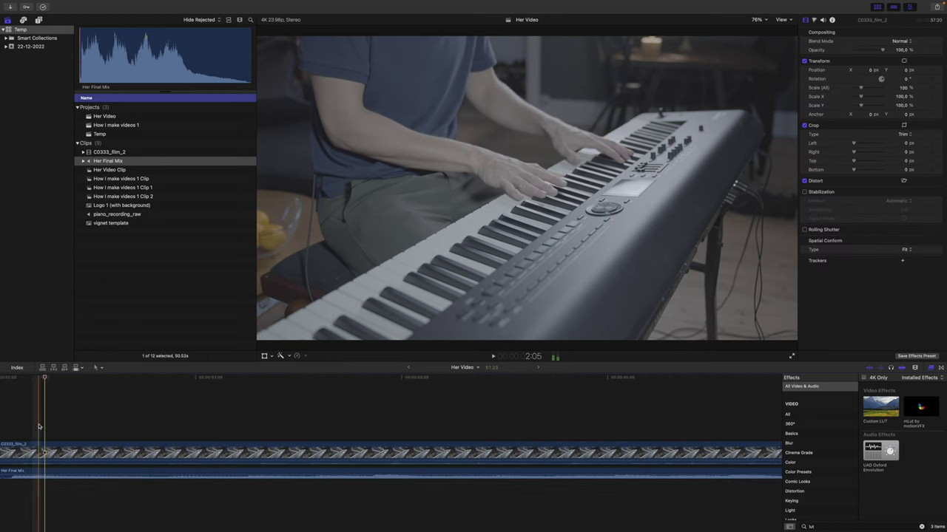
pyautogui.press('super+equal')
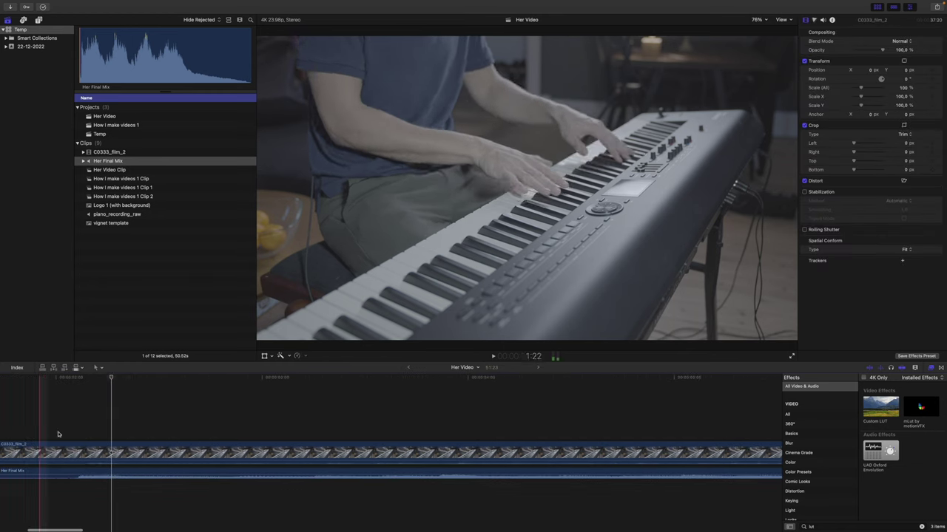
# Step: Slide the audio later to sync with the video, check playback, and trim its end
pyautogui.click(80, 474)
pyautogui.moveTo(80, 473); pyautogui.dragTo(112, 474)
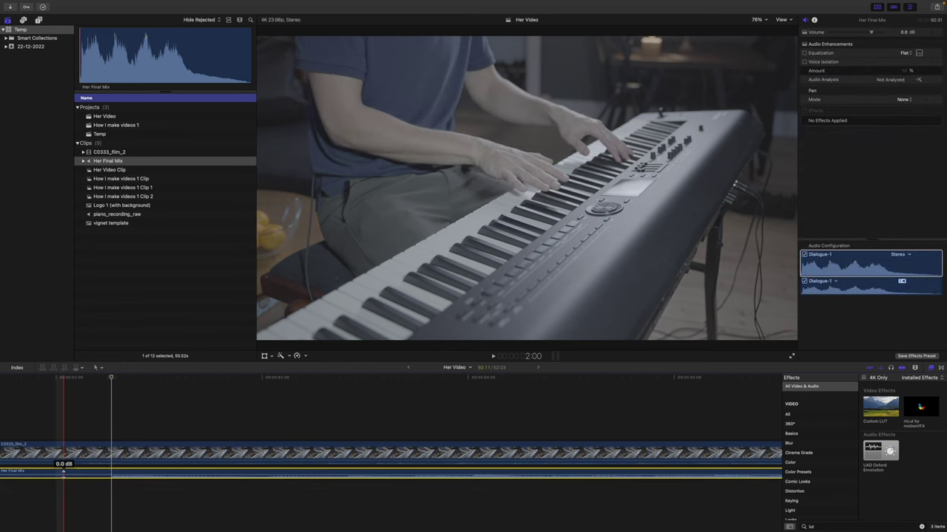
pyautogui.press('super+minus')
pyautogui.press('super+minus')
pyautogui.press('super+minus')
pyautogui.press('super+minus')
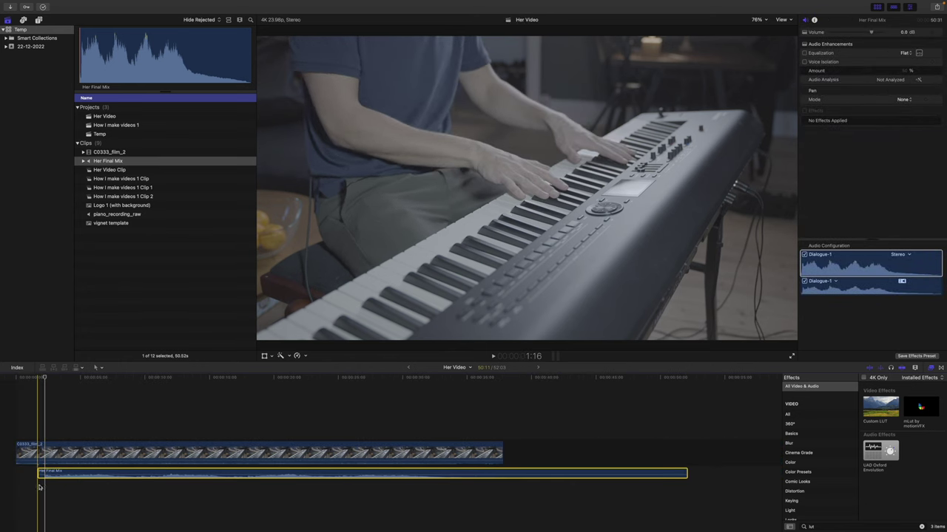
pyautogui.click(37, 488)
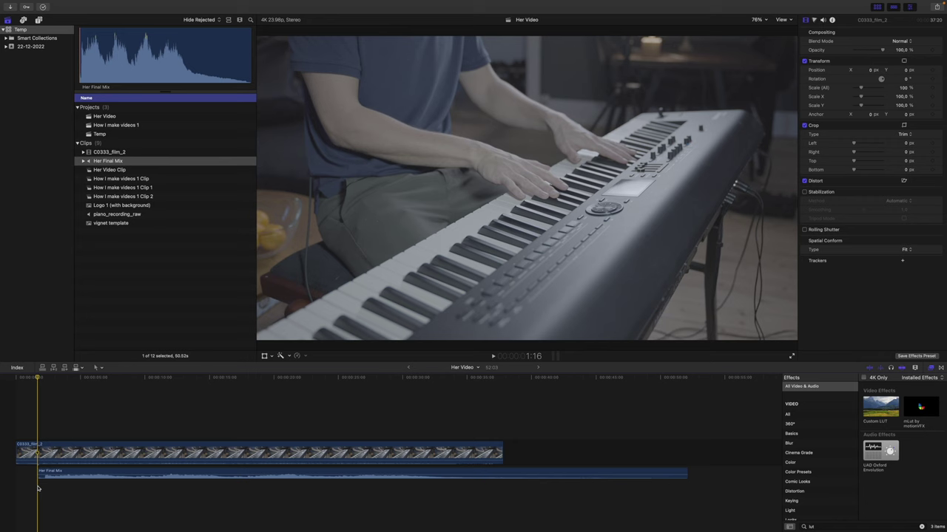
pyautogui.press('space')
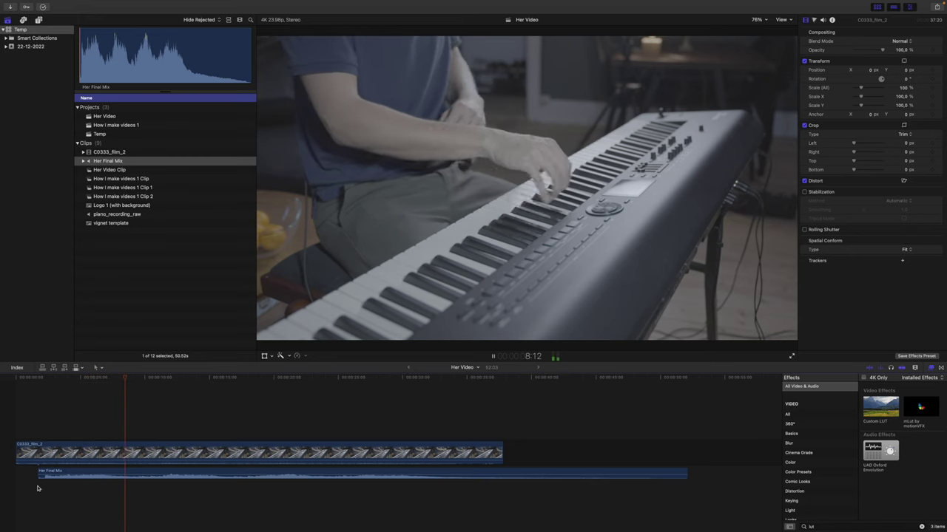
pyautogui.press('space')
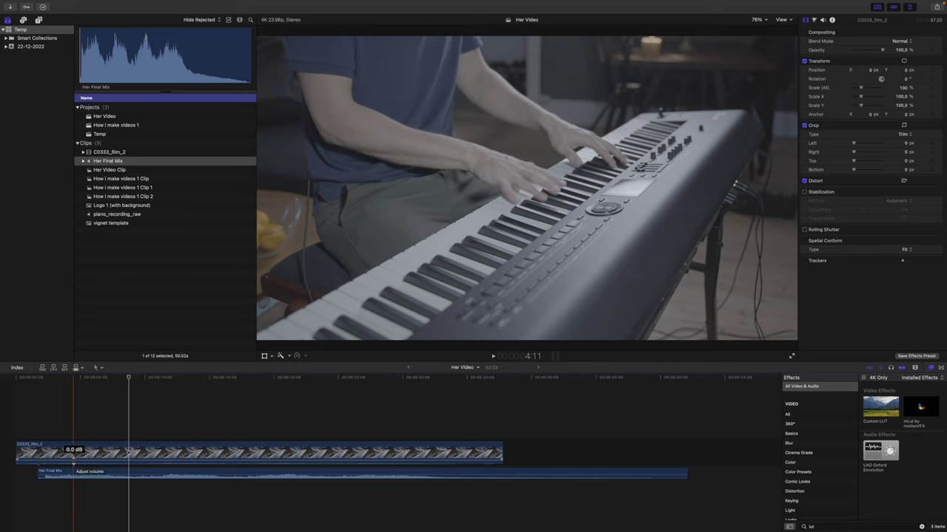
pyautogui.press('super+z')
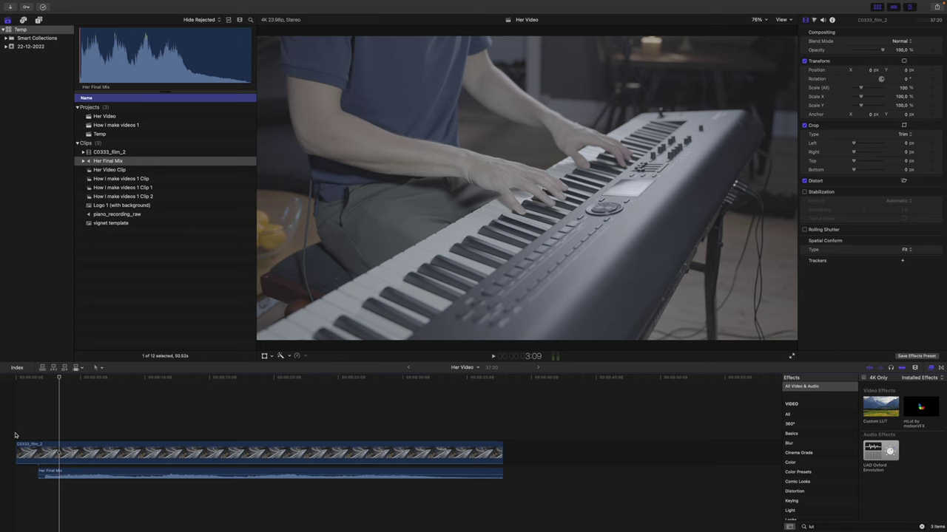
# Step: Nudge the C0333_film_2 highlights balance, compare the grade on and off, then add Color Board 1
pyautogui.click(216, 453)
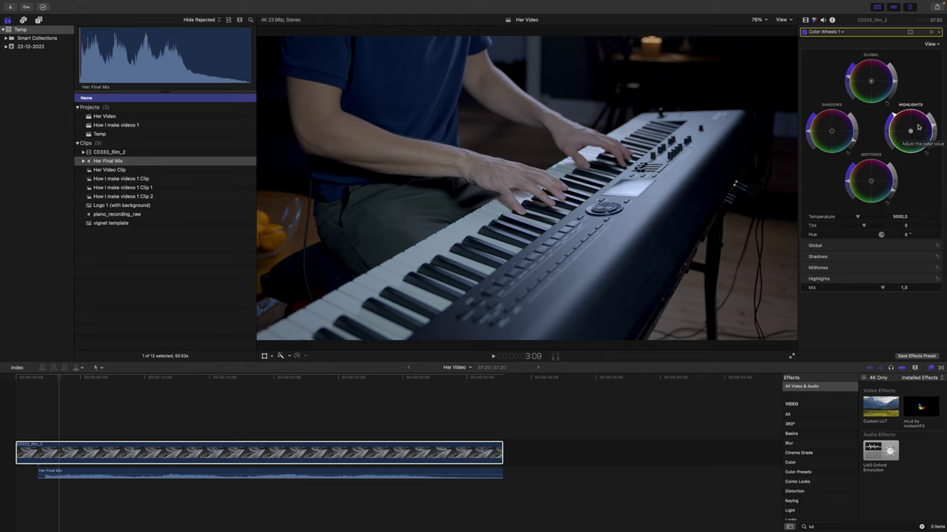
pyautogui.moveTo(910, 132); pyautogui.dragTo(900, 124)
pyautogui.click(804, 33)
pyautogui.click(805, 32)
pyautogui.click(804, 32)
pyautogui.click(805, 32)
pyautogui.click(805, 32)
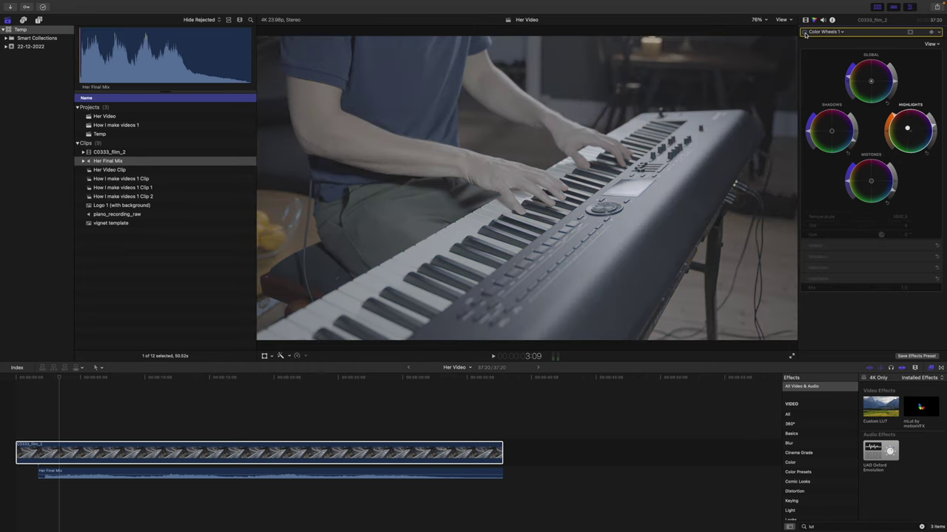
pyautogui.click(804, 33)
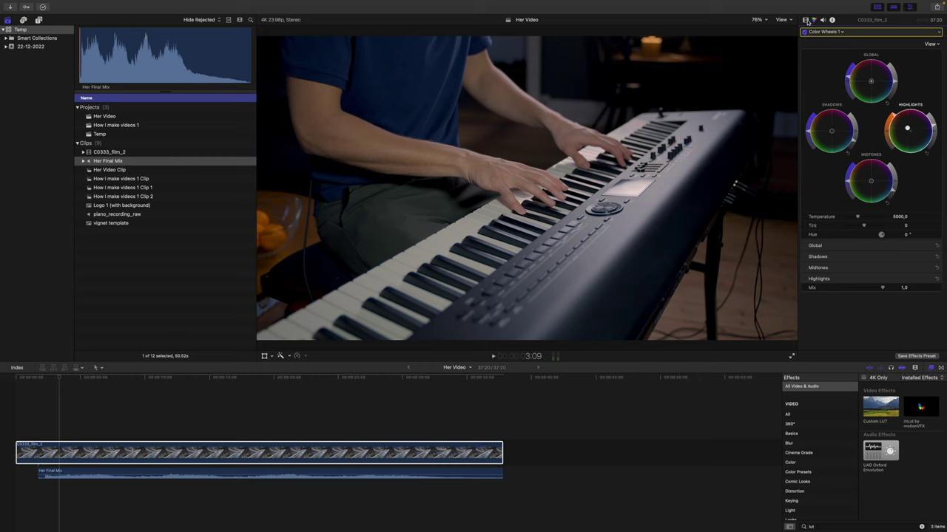
pyautogui.click(828, 32)
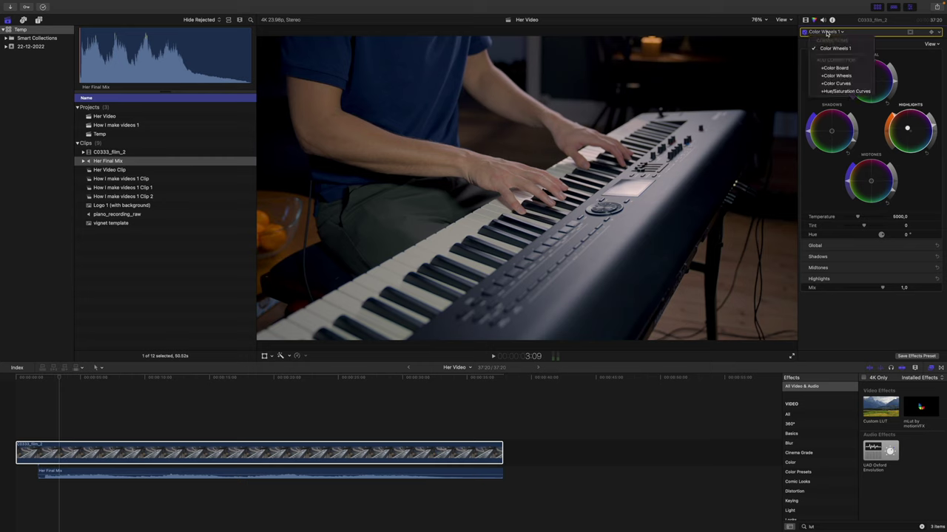
pyautogui.click(833, 68)
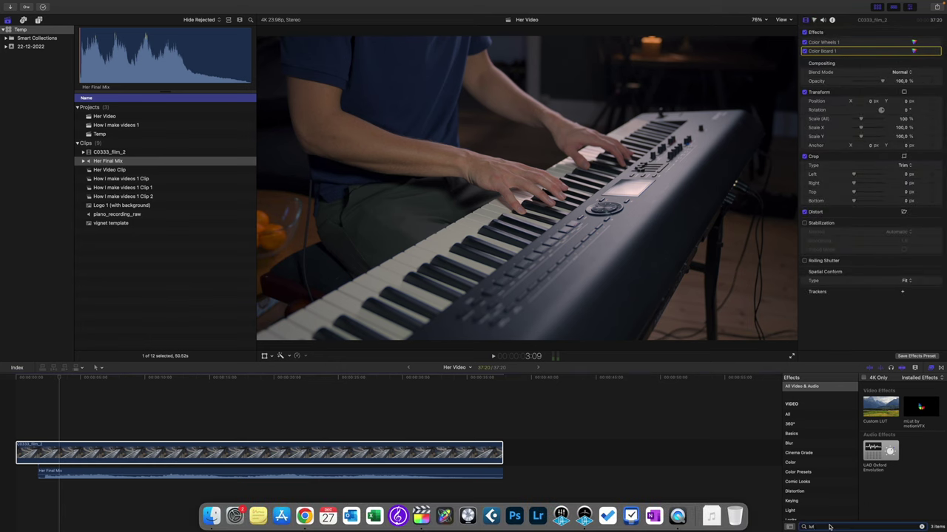
# Step: Search effects for 'lu', drop Custom LUT on the piano clip, and set it to LD - Cashmere 1
pyautogui.press('BackSpace')
pyautogui.press('BackSpace')
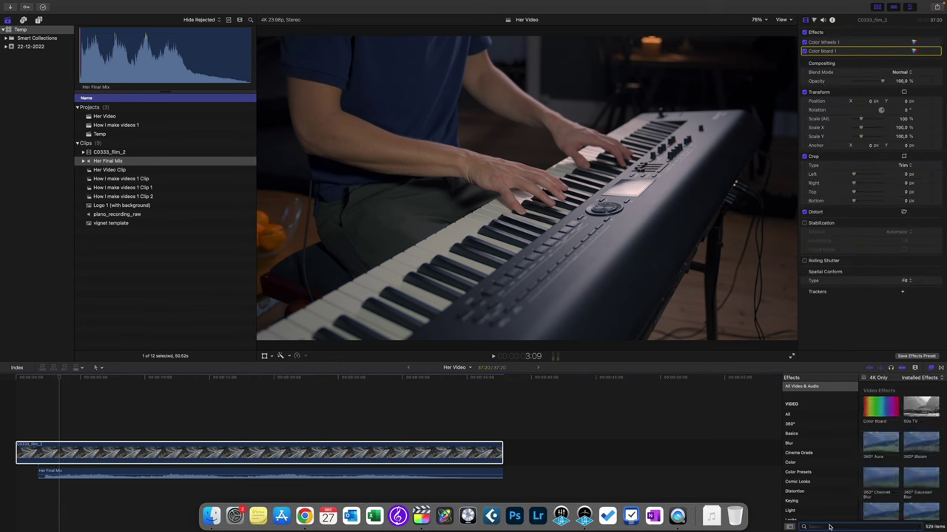
pyautogui.write('lu')
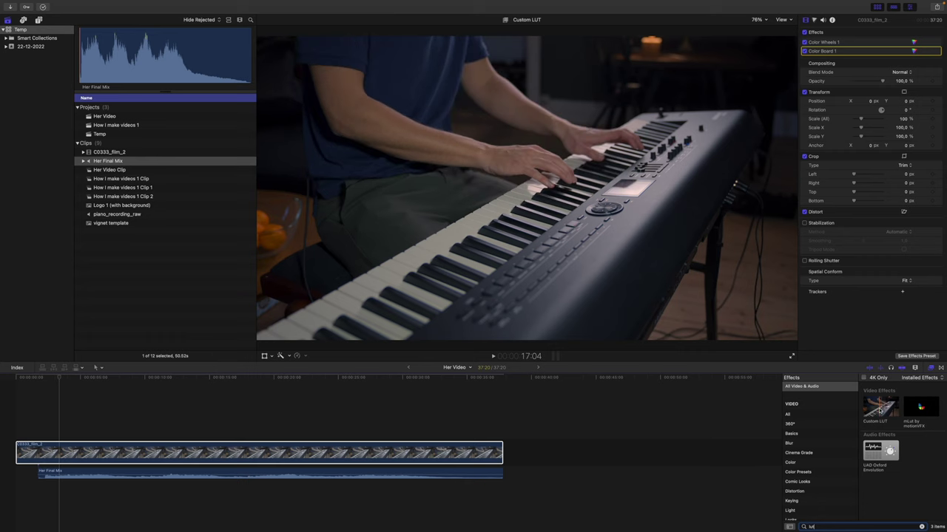
pyautogui.moveTo(876, 411); pyautogui.dragTo(428, 454)
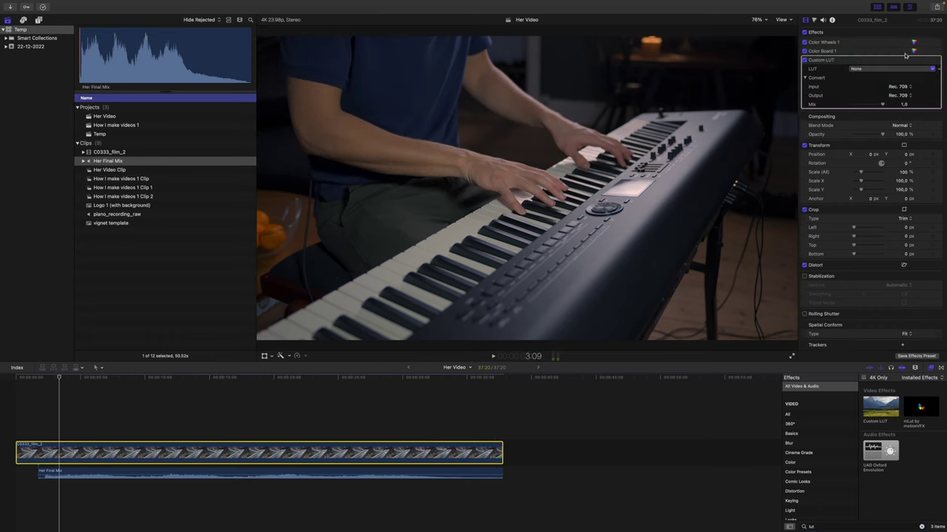
pyautogui.click(883, 70)
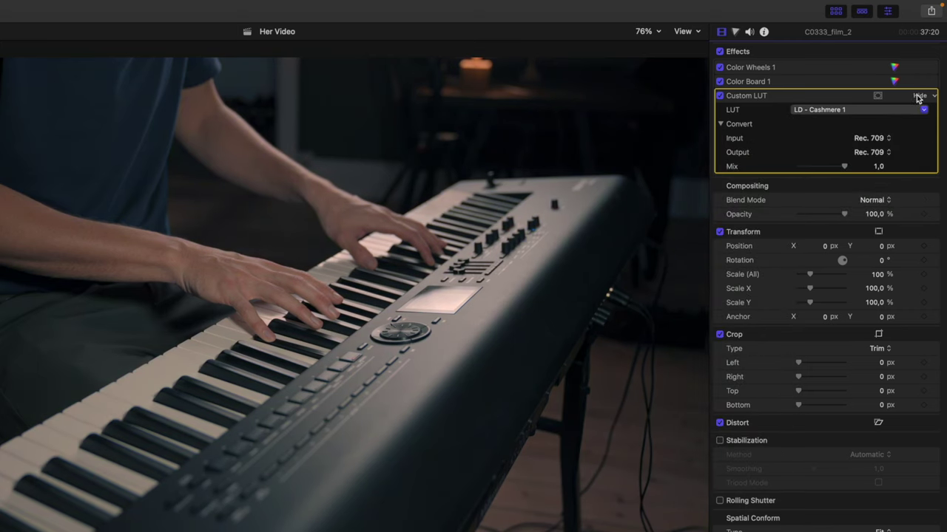
pyautogui.click(919, 96)
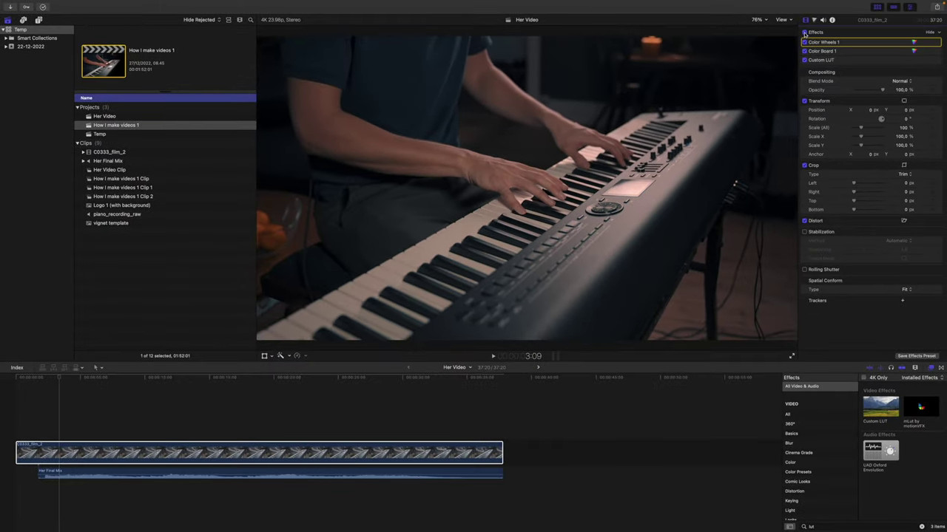
# Step: Scale C0333_film_2 to about 111%, then lay the vignet template above it across the 37:20 project
pyautogui.click(169, 465)
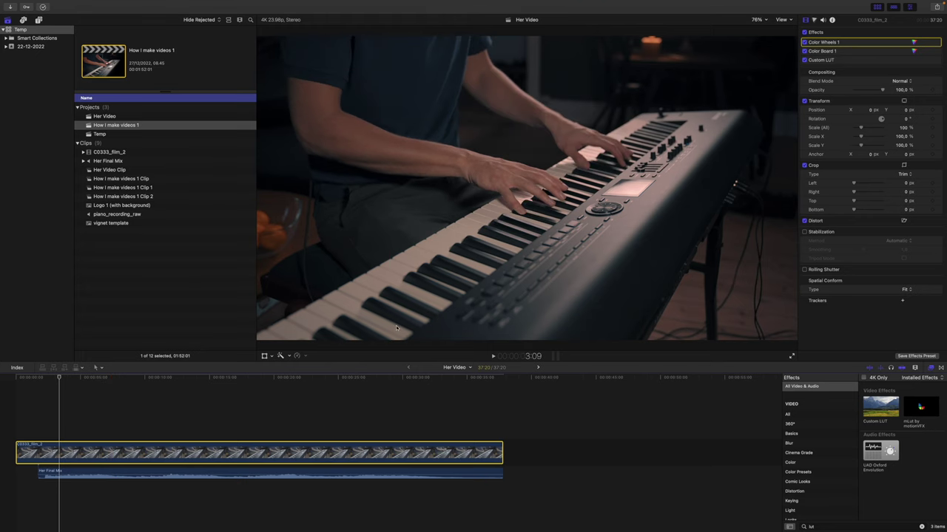
pyautogui.click(765, 21)
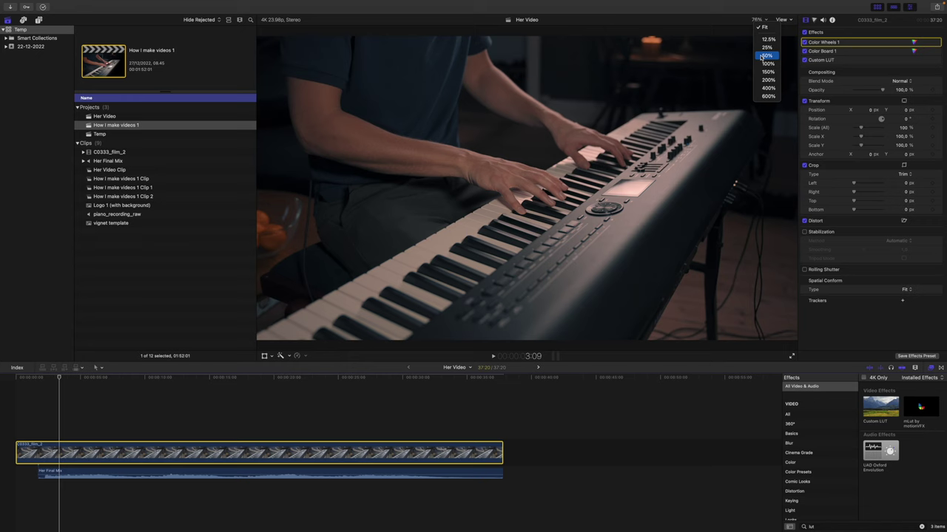
pyautogui.click(765, 55)
pyautogui.click(264, 356)
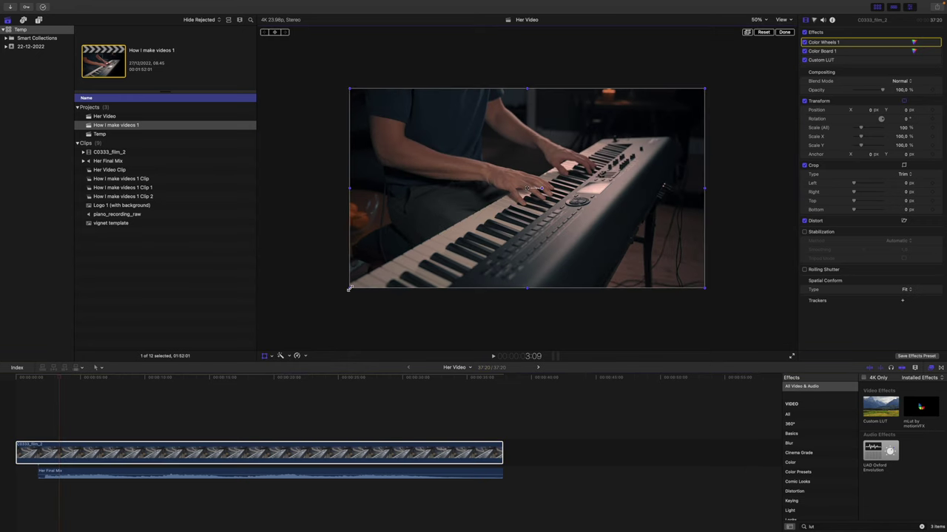
pyautogui.moveTo(349, 288); pyautogui.dragTo(313, 309)
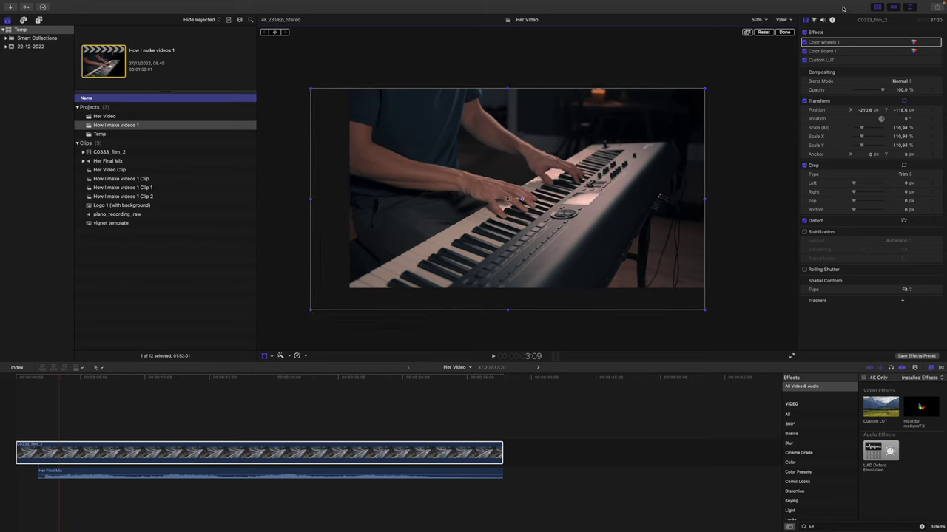
pyautogui.click(782, 33)
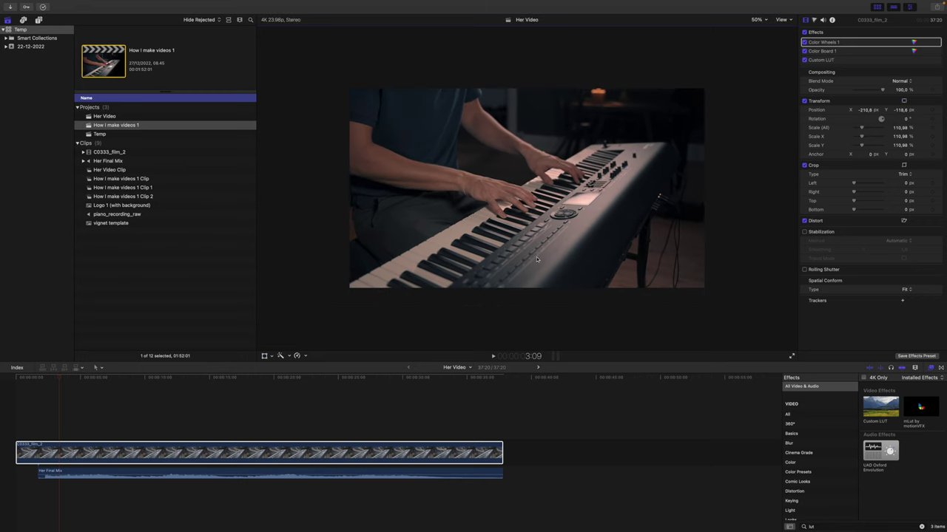
pyautogui.click(757, 20)
pyautogui.click(763, 27)
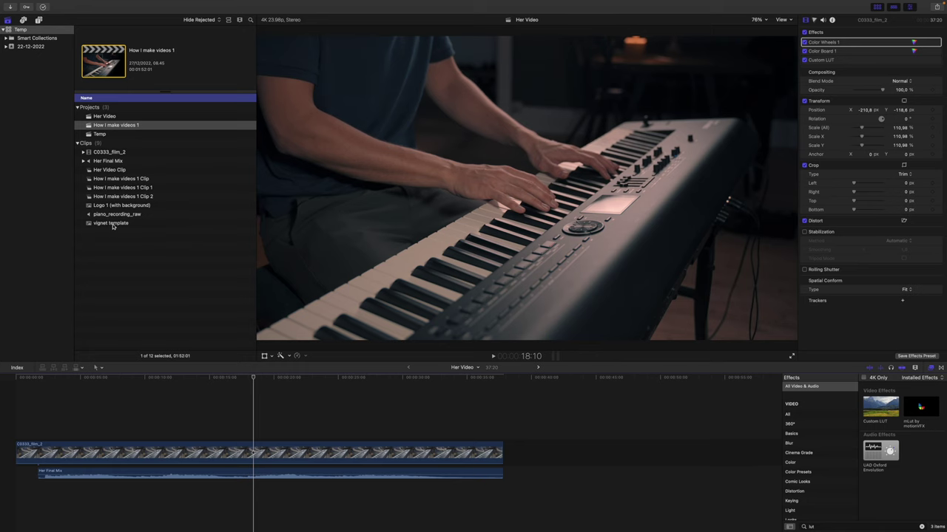
pyautogui.moveTo(113, 226); pyautogui.dragTo(502, 423)
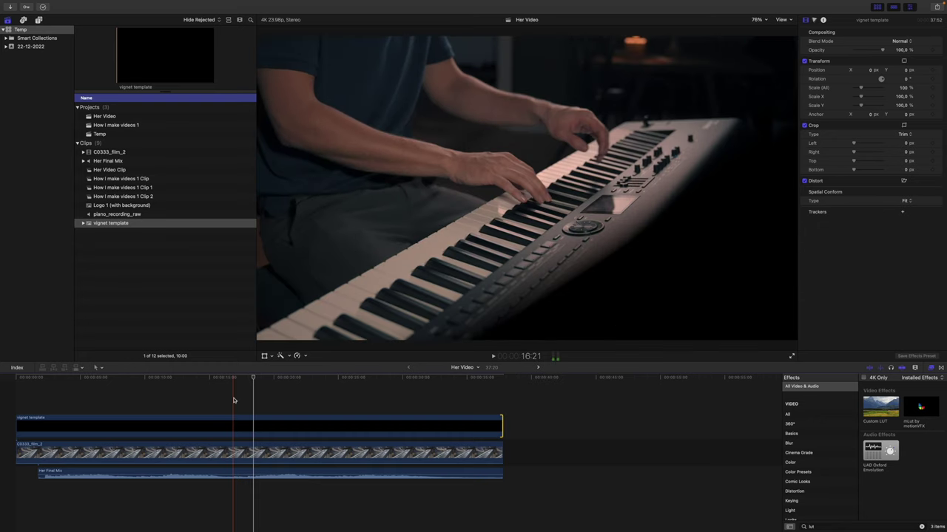
# Step: Select the vignet template clip, zoom the viewer to 50%, and show its transform handles
pyautogui.click(234, 400)
pyautogui.click(235, 424)
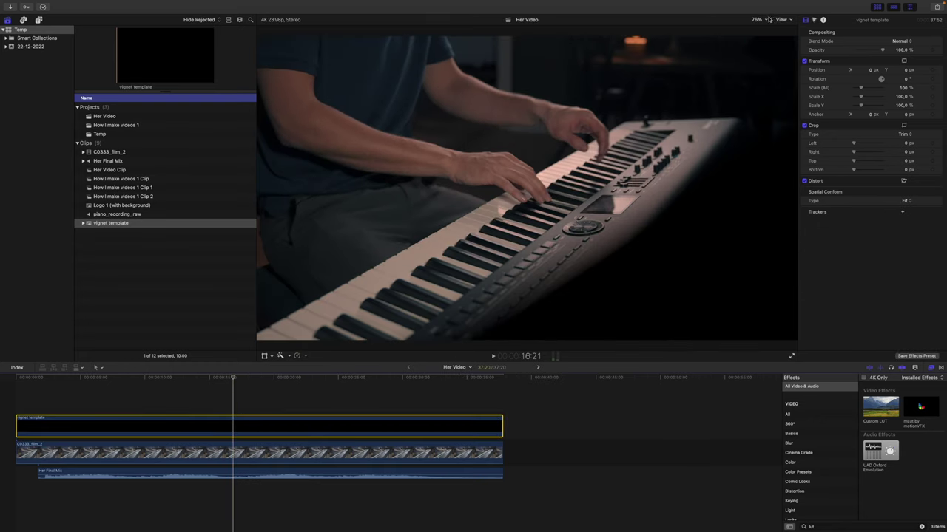
pyautogui.click(768, 19)
pyautogui.click(760, 56)
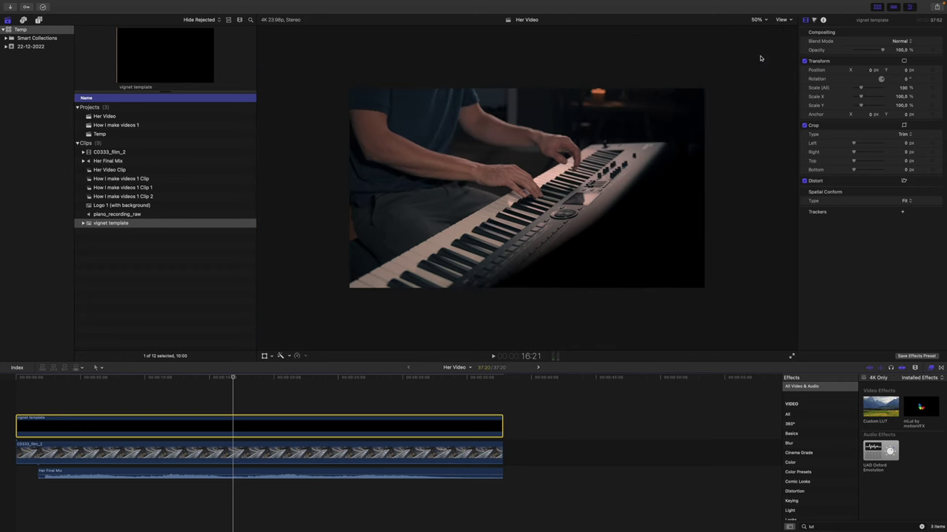
pyautogui.click(264, 356)
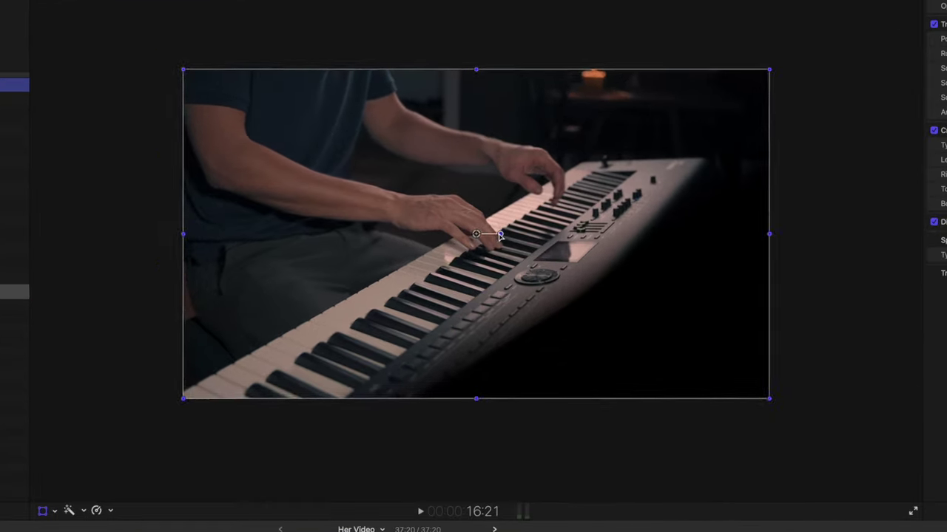
# Step: Rotate the vignette overlay by 11.4° and scale it to 142.85%
pyautogui.moveTo(500, 234); pyautogui.dragTo(529, 282)
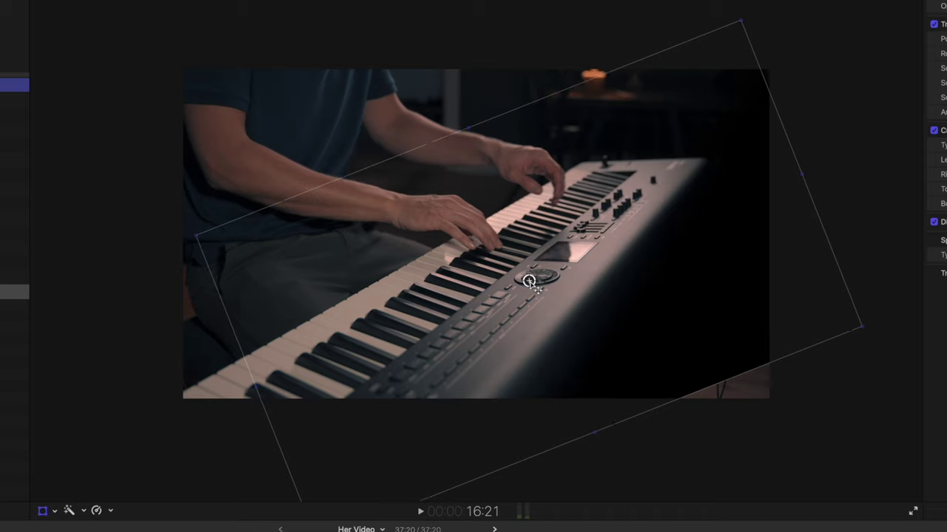
pyautogui.moveTo(473, 136); pyautogui.dragTo(413, 113)
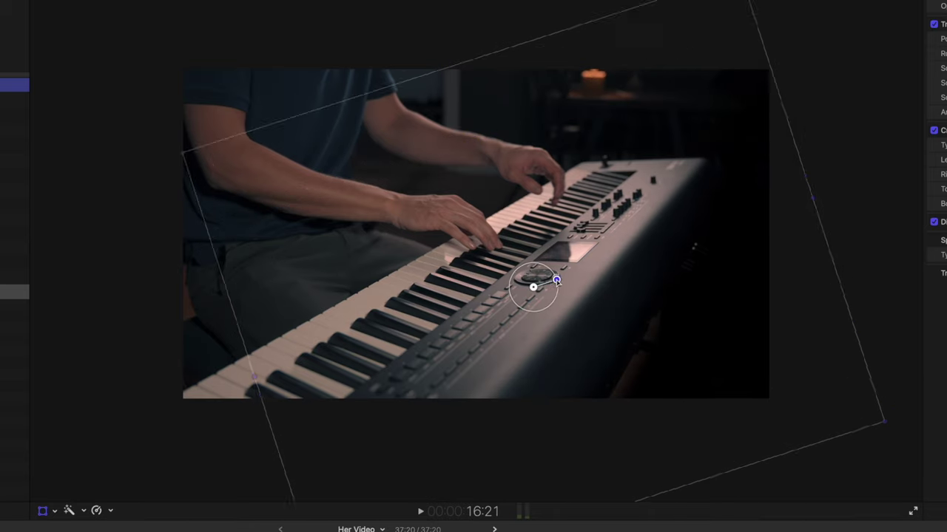
pyautogui.moveTo(558, 282); pyautogui.dragTo(542, 267)
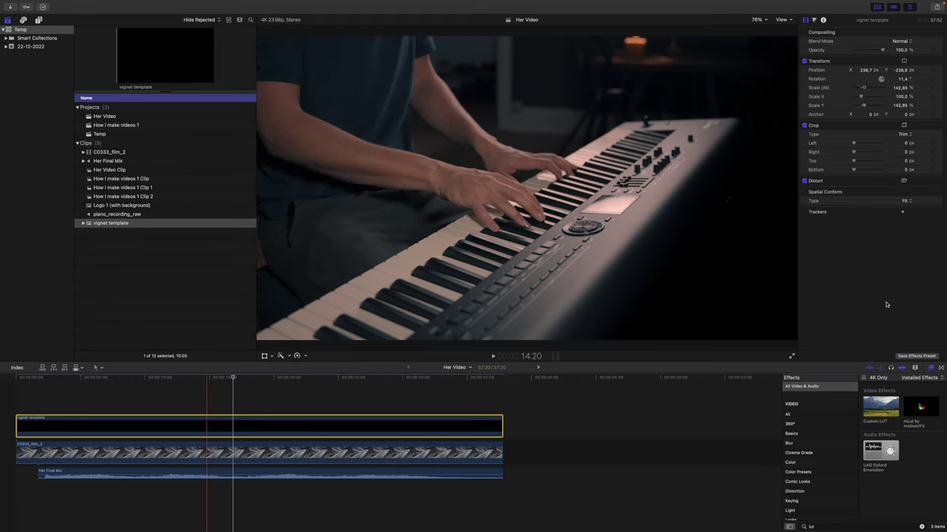
pyautogui.click(940, 369)
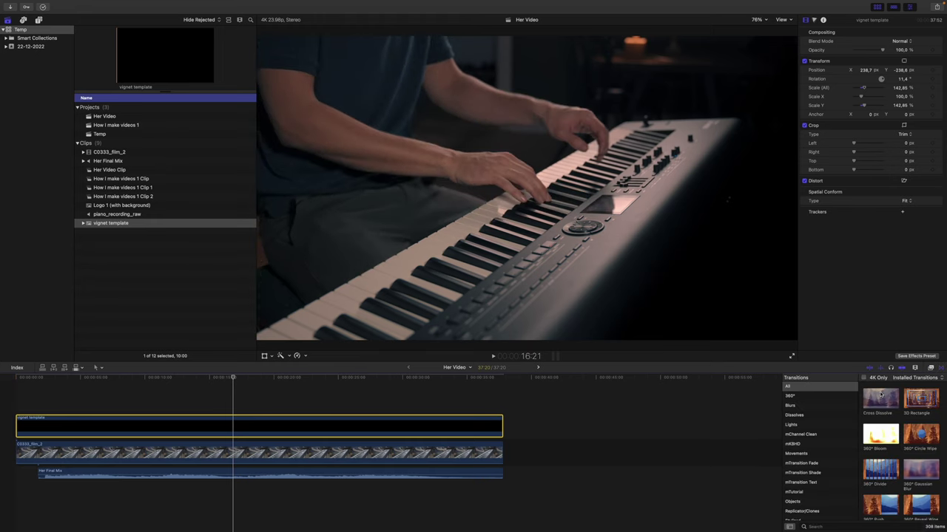
# Step: Add a shortened Cross Dissolve at the start of the C0333_film_2 piano clip and preview it
pyautogui.moveTo(881, 397)
pyautogui.mouseDown()
pyautogui.moveTo(60, 454)
pyautogui.moveTo(11, 419)
pyautogui.mouseUp()
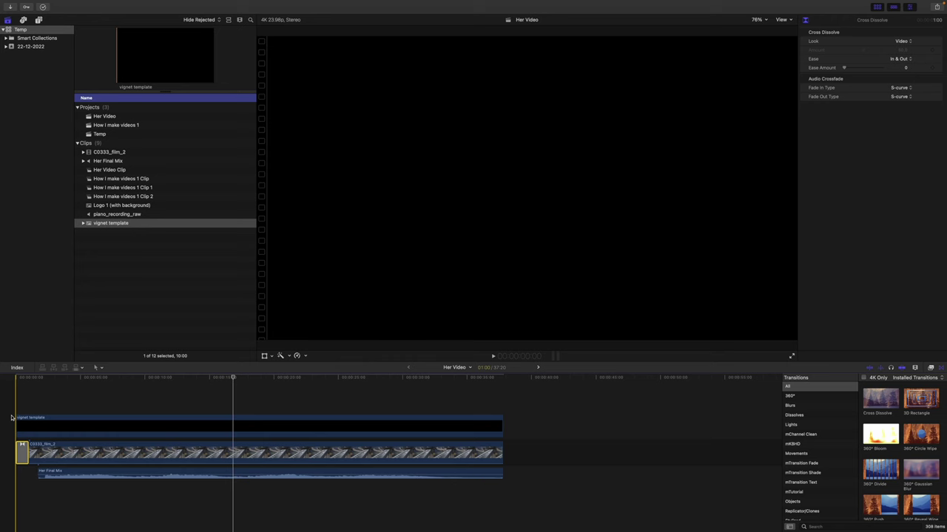
pyautogui.press('super+equal')
pyautogui.press('super+equal')
pyautogui.press('super+equal')
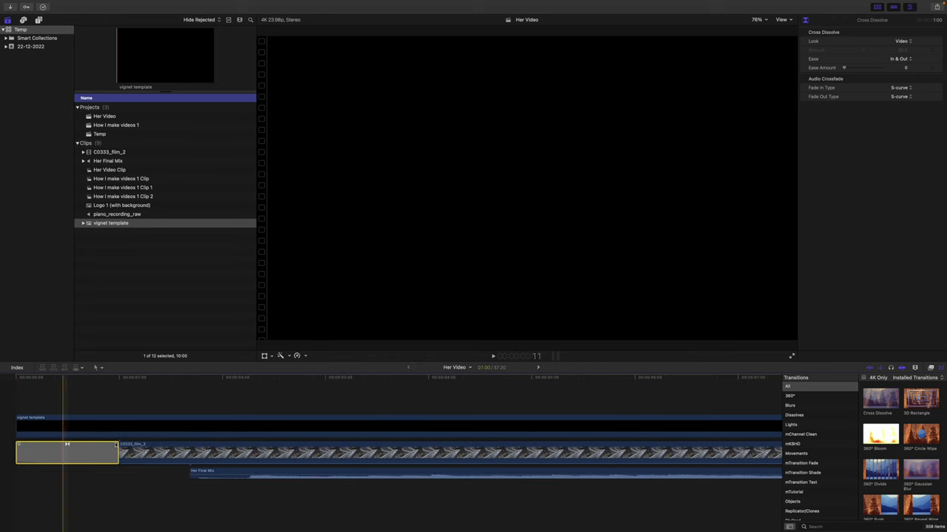
pyautogui.moveTo(116, 452); pyautogui.dragTo(67, 453)
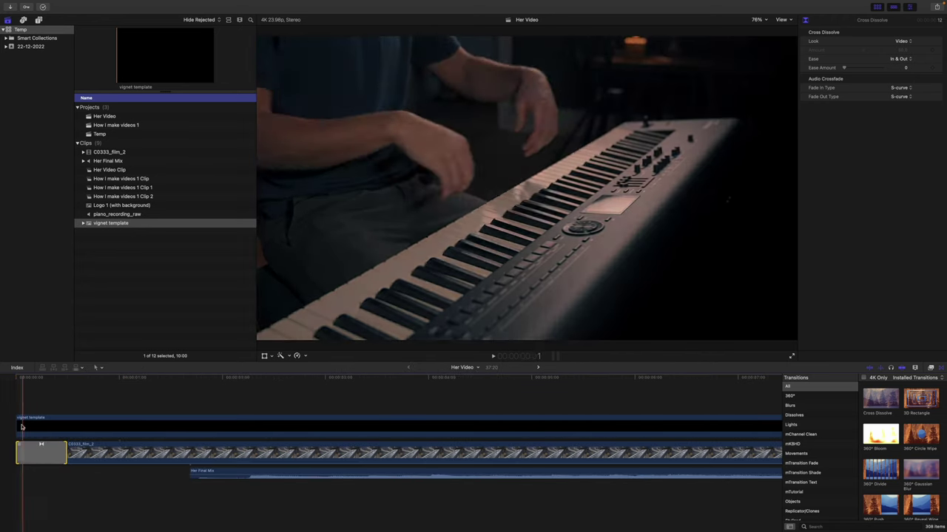
pyautogui.press('space')
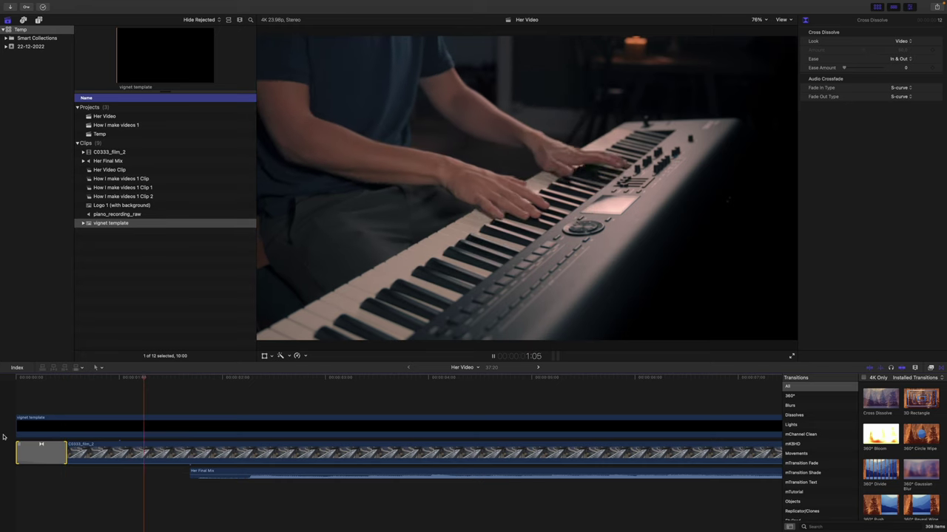
pyautogui.press('space')
pyautogui.press('Home')
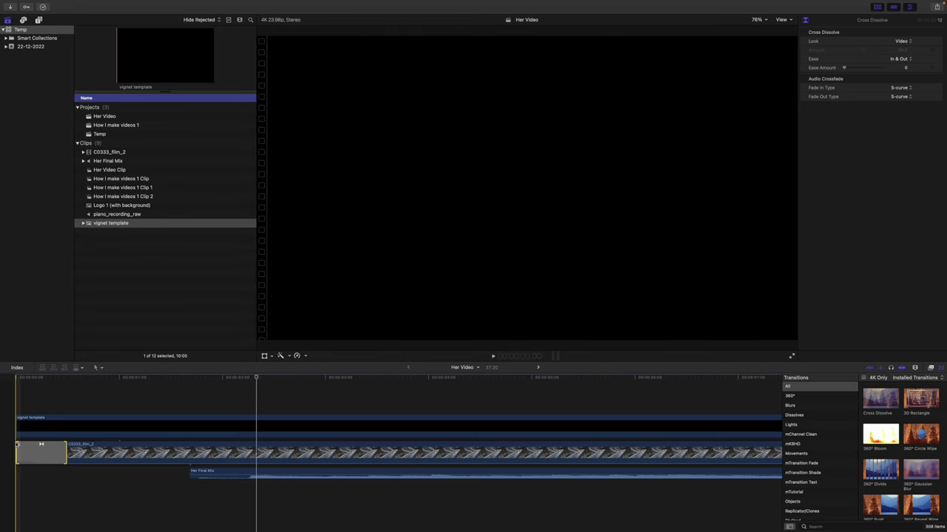
# Step: Trim 22 frames off the piano clip's start and replay the opening
pyautogui.moveTo(16, 447); pyautogui.dragTo(111, 447)
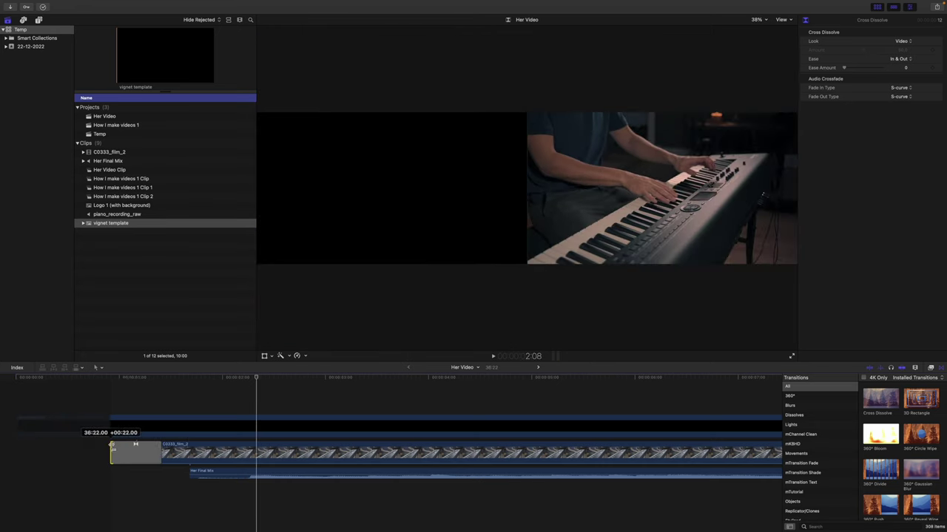
pyautogui.click(128, 427)
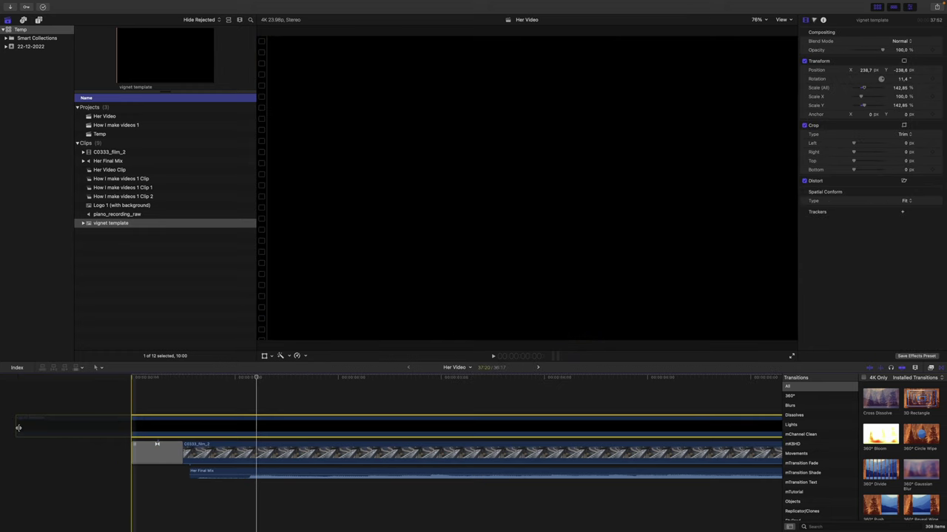
pyautogui.press('space')
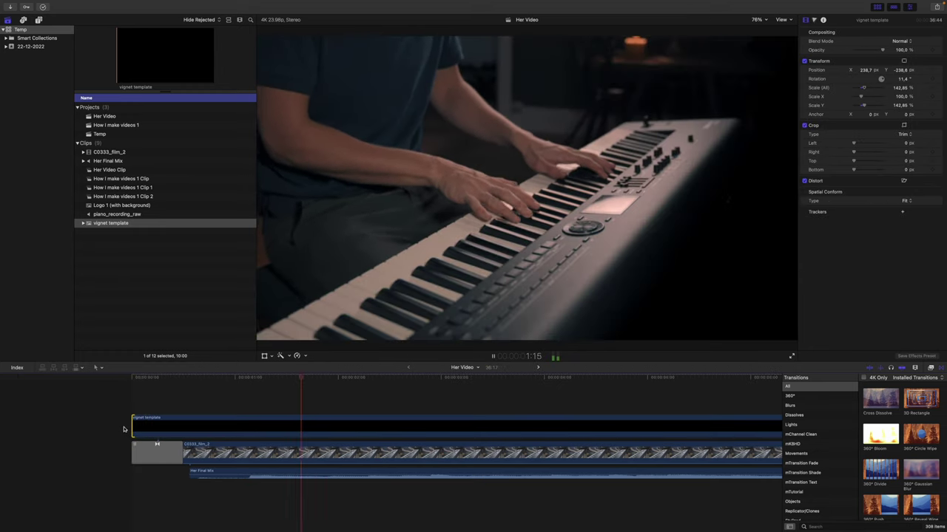
pyautogui.hscroll(3, 123, 429)
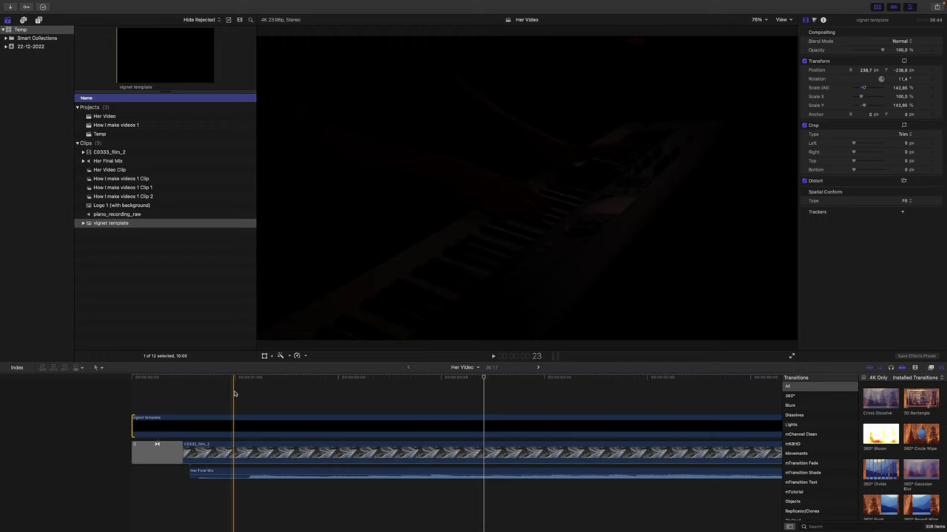
pyautogui.click(136, 454)
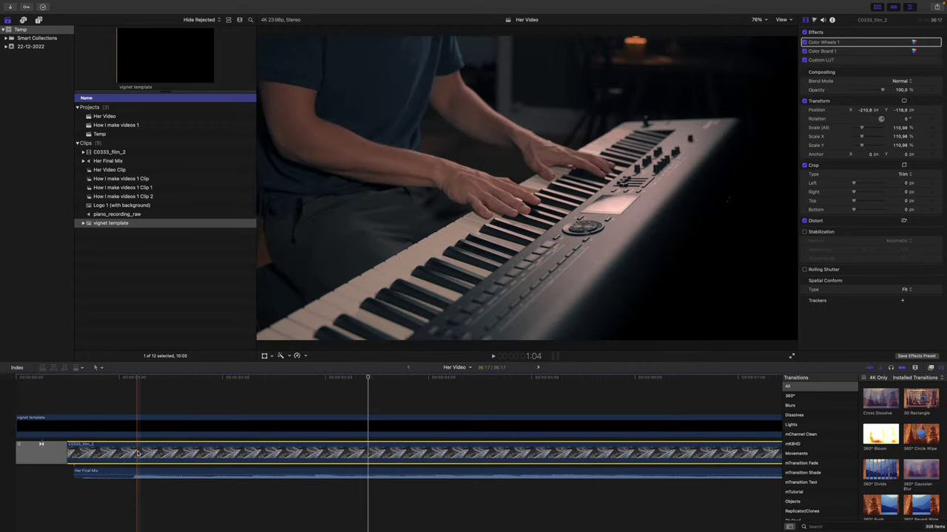
# Step: Find the Gaussian transition via a 'gaus' search and apply it to the piano clip
pyautogui.click(831, 527)
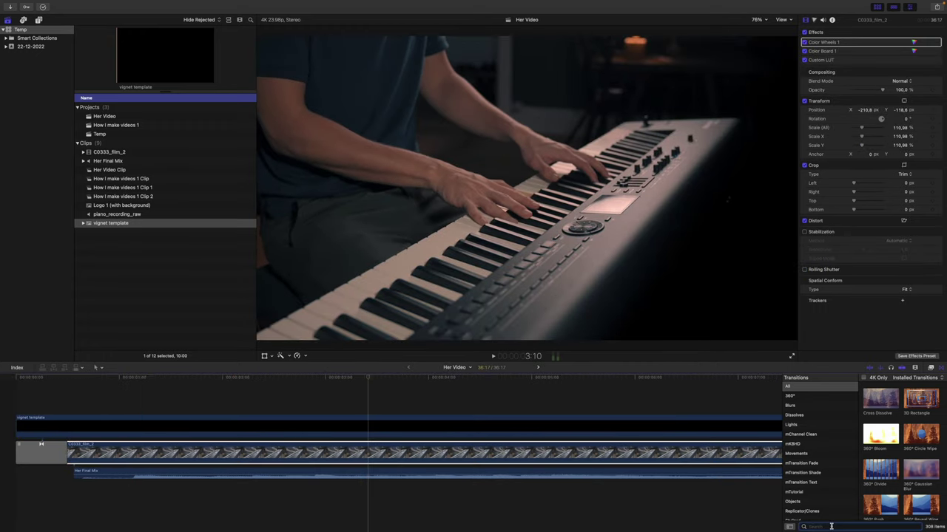
pyautogui.write('gaussian')
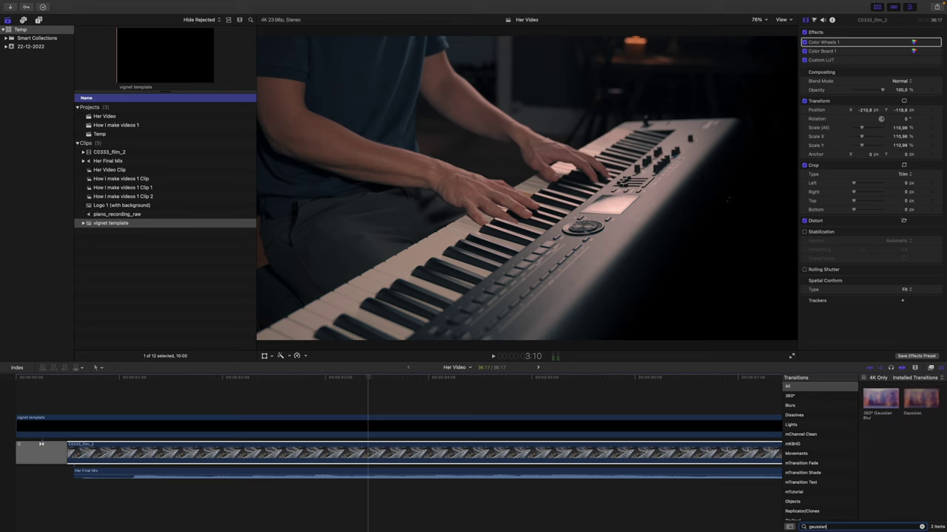
pyautogui.moveTo(920, 400); pyautogui.dragTo(520, 469)
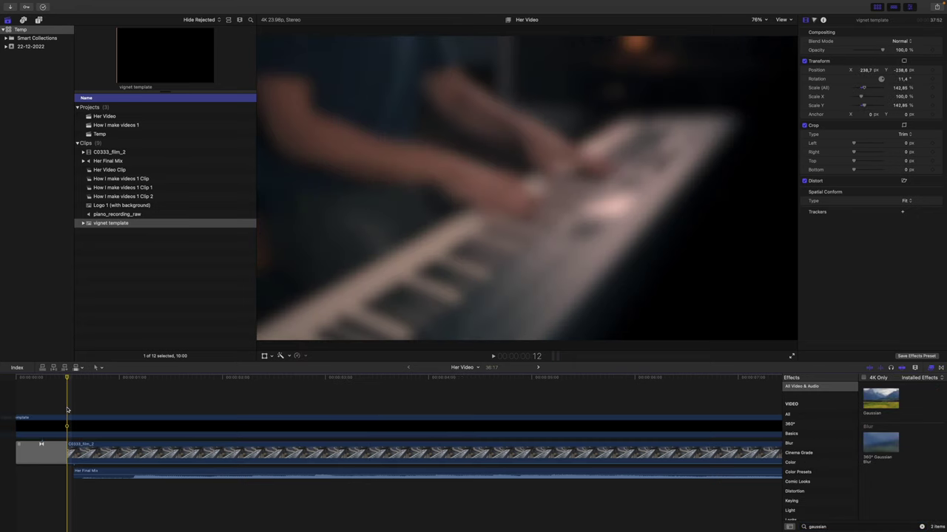
pyautogui.press('super+minus')
pyautogui.press('super+minus')
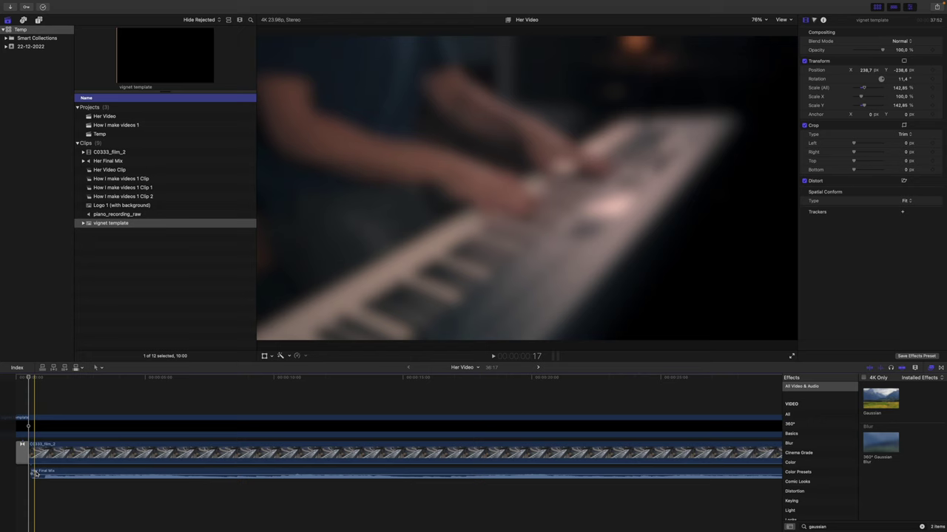
pyautogui.click(37, 426)
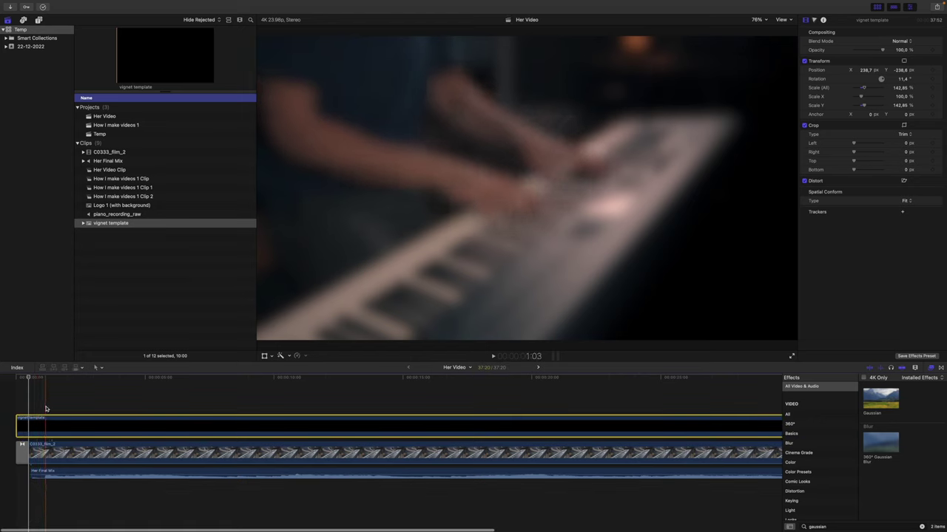
# Step: Add a left-aligned Basic Title at the opening reading 'HER / Music by Jacob's Piano'
pyautogui.click(45, 408)
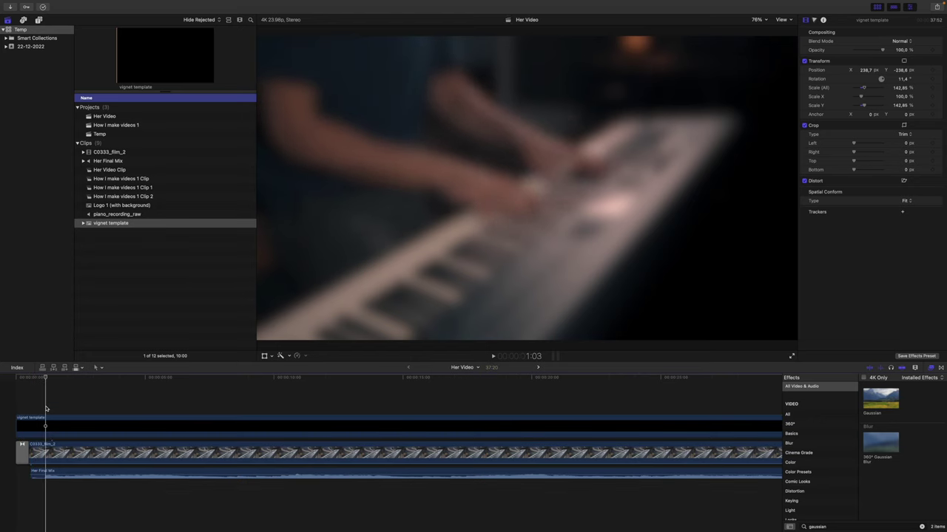
pyautogui.hotkey('ctrl', 't')
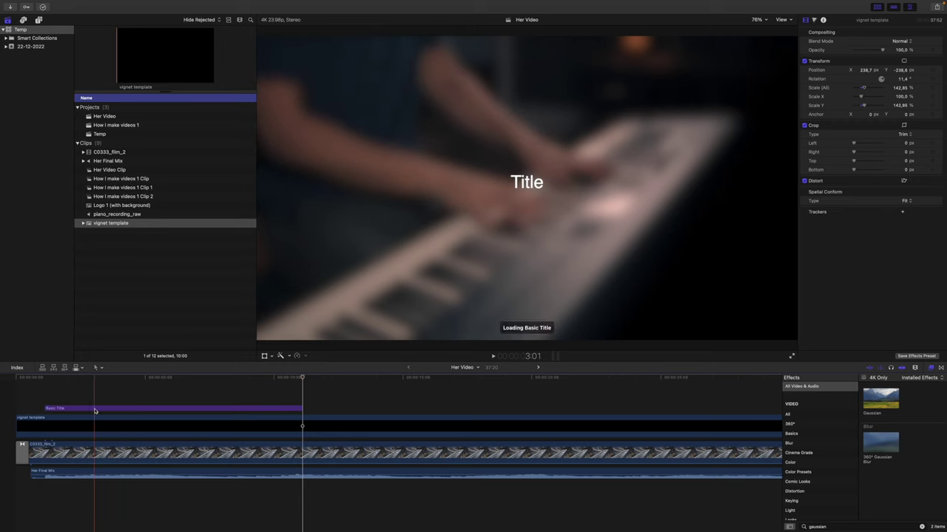
pyautogui.click(94, 408)
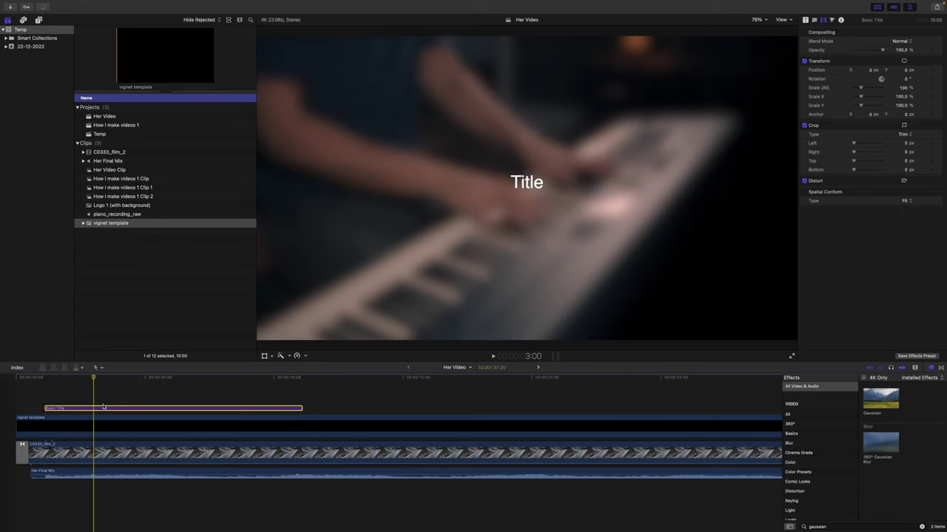
pyautogui.click(813, 20)
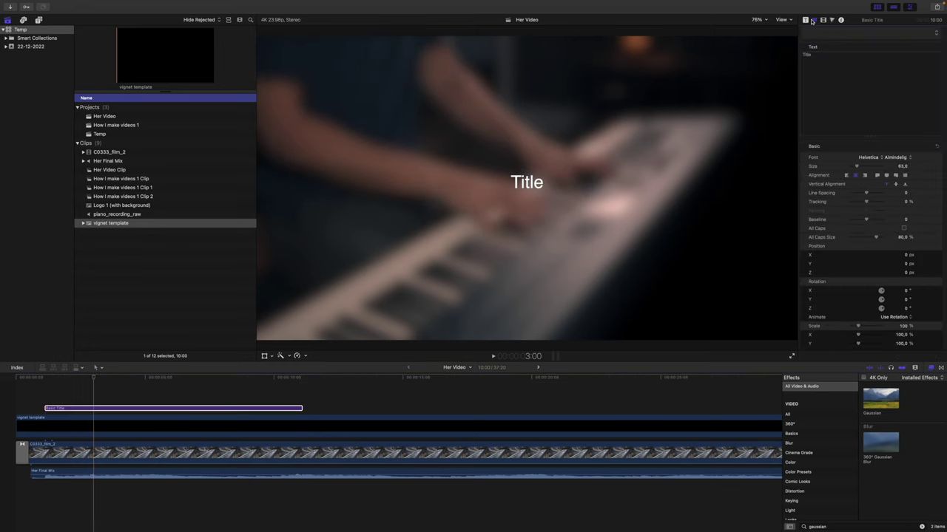
pyautogui.doubleClick(836, 52)
pyautogui.write('HER ')
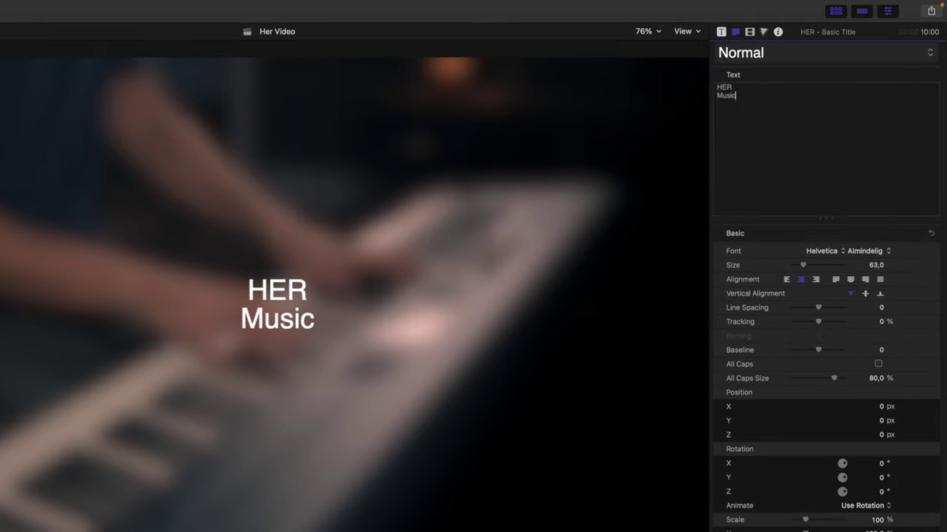
pyautogui.write("Music by Jacob's Piano")
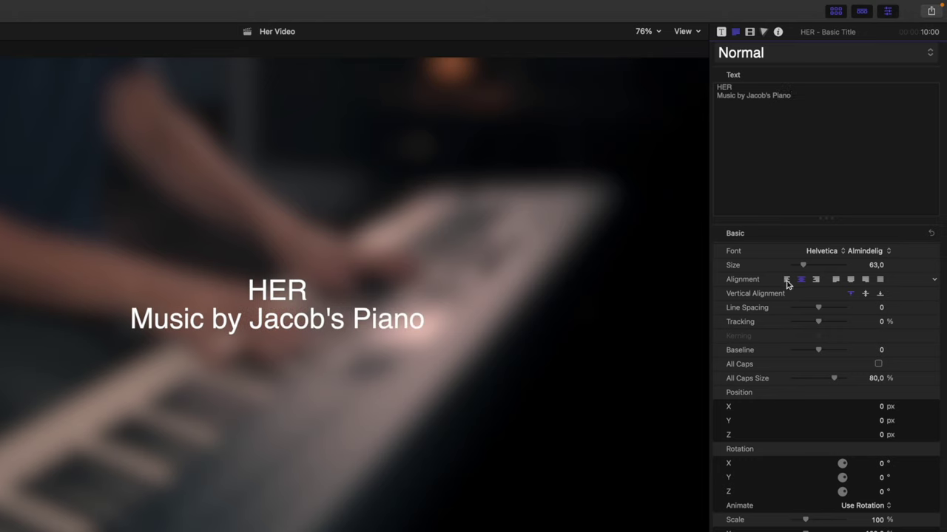
pyautogui.click(786, 279)
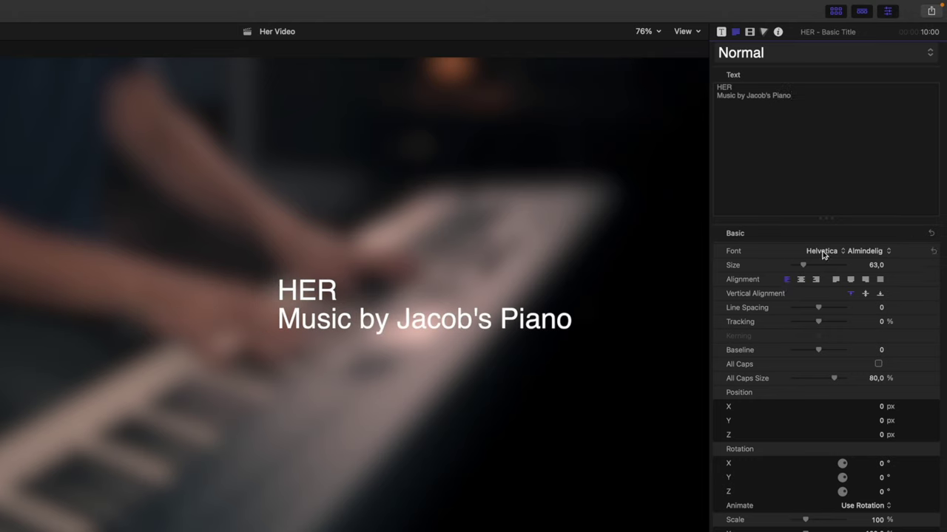
pyautogui.moveTo(803, 96); pyautogui.dragTo(697, 84)
# Step: Set the title font to Bebas Neue and make the word HER much larger
pyautogui.click(814, 251)
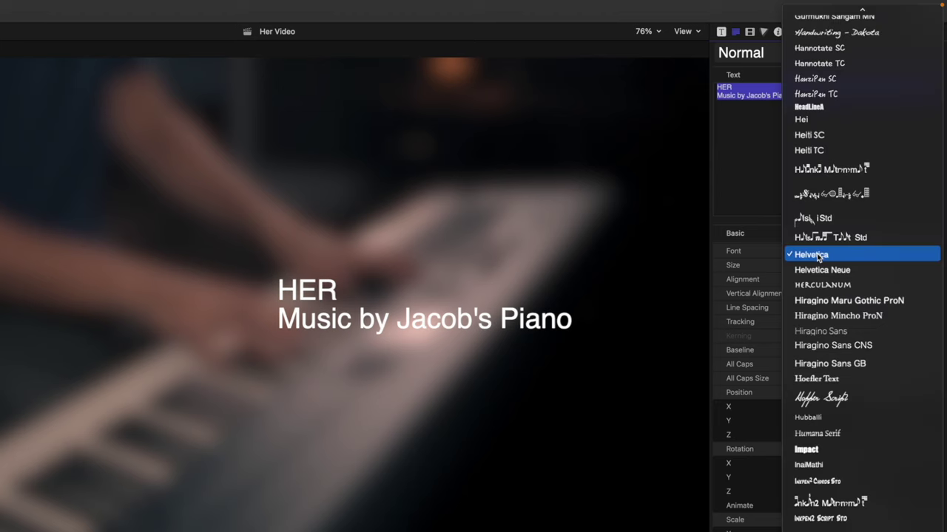
pyautogui.write('bebas')
pyautogui.press('Return')
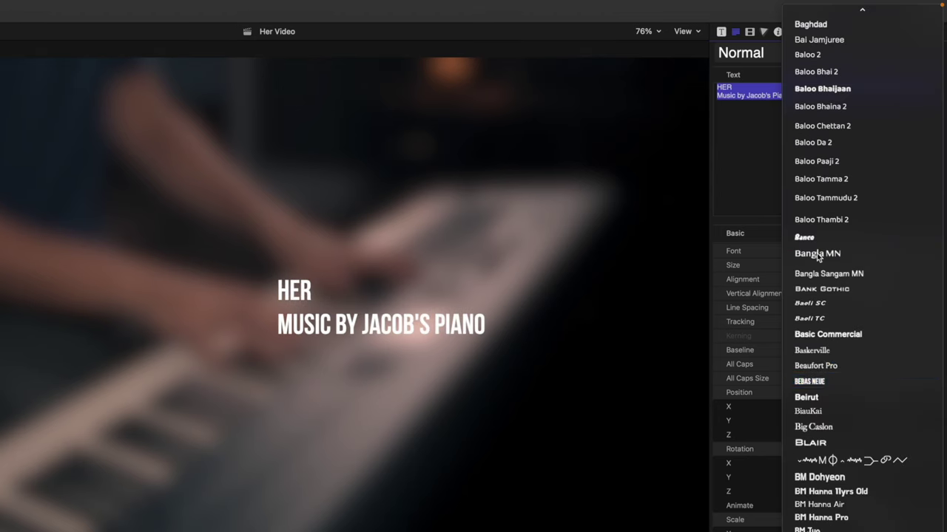
pyautogui.doubleClick(736, 87)
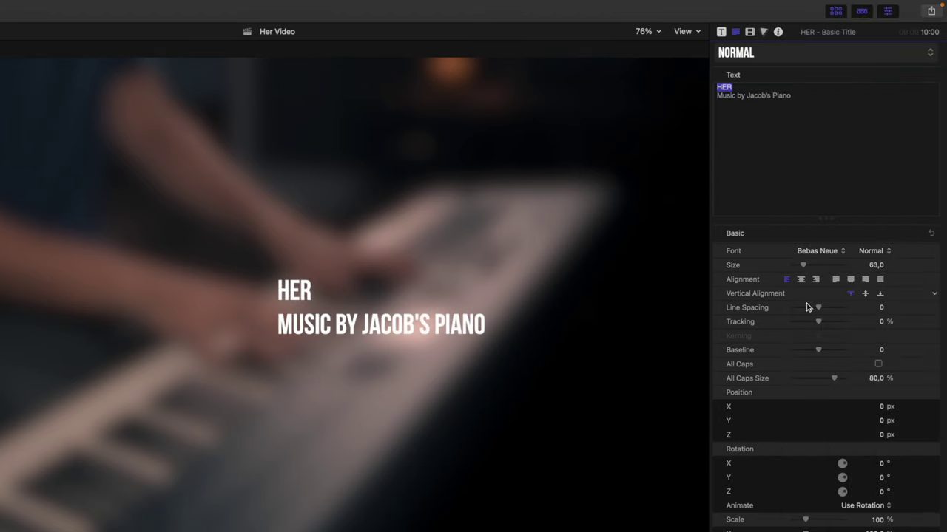
pyautogui.moveTo(805, 268); pyautogui.dragTo(824, 268)
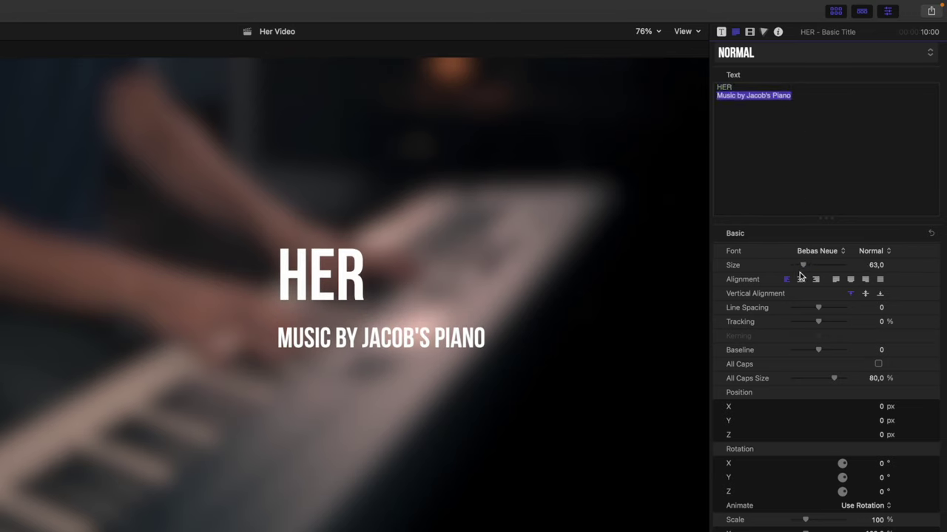
# Step: Shrink the subtitle to size 45, set line spacing to -41, and shift the title left
pyautogui.moveTo(804, 269); pyautogui.dragTo(800, 270)
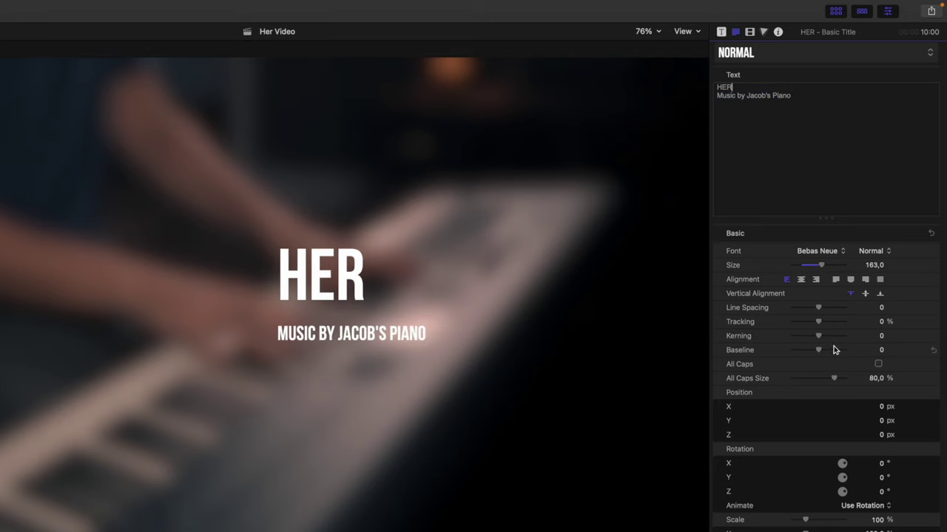
pyautogui.moveTo(817, 311); pyautogui.dragTo(808, 312)
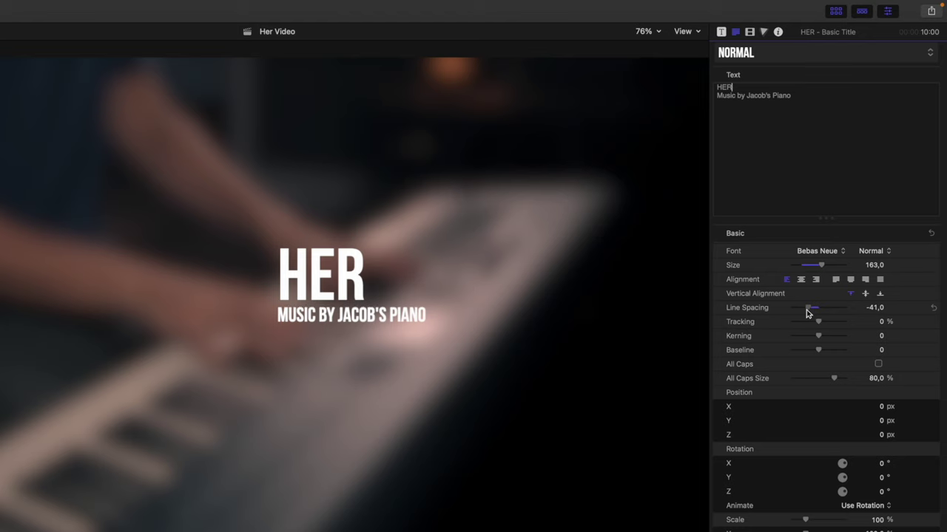
pyautogui.moveTo(350, 288); pyautogui.dragTo(0, 301)
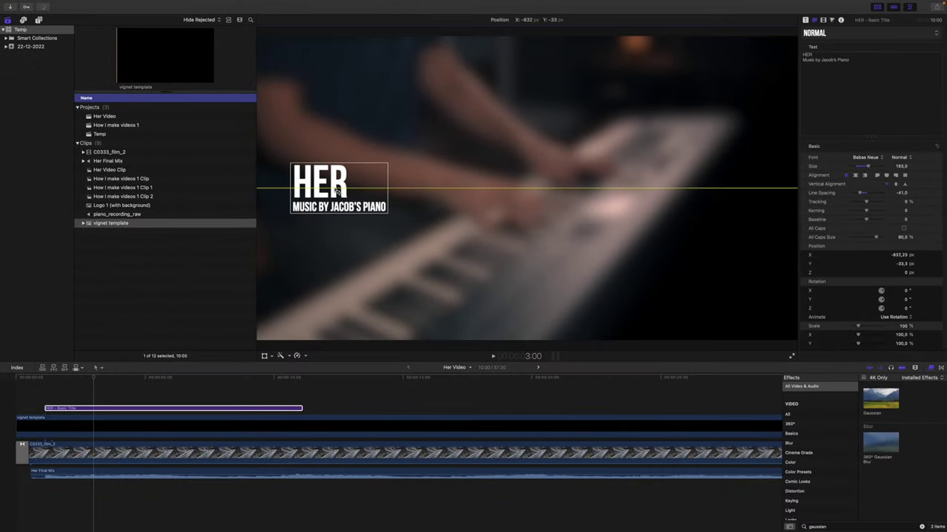
pyautogui.moveTo(337, 191); pyautogui.dragTo(330, 191)
# Step: Change the title's face colour from pure white to a warm cream
pyautogui.scroll(-4, 889, 275)
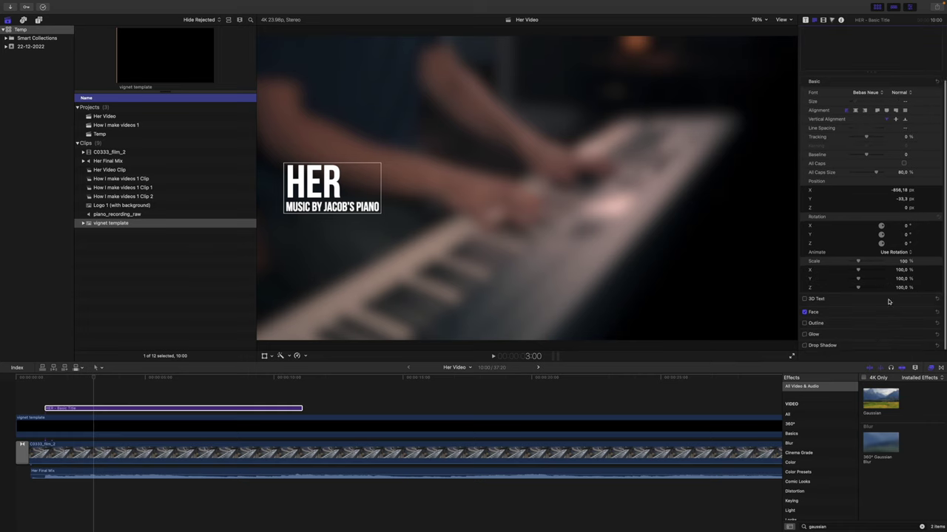
pyautogui.click(899, 331)
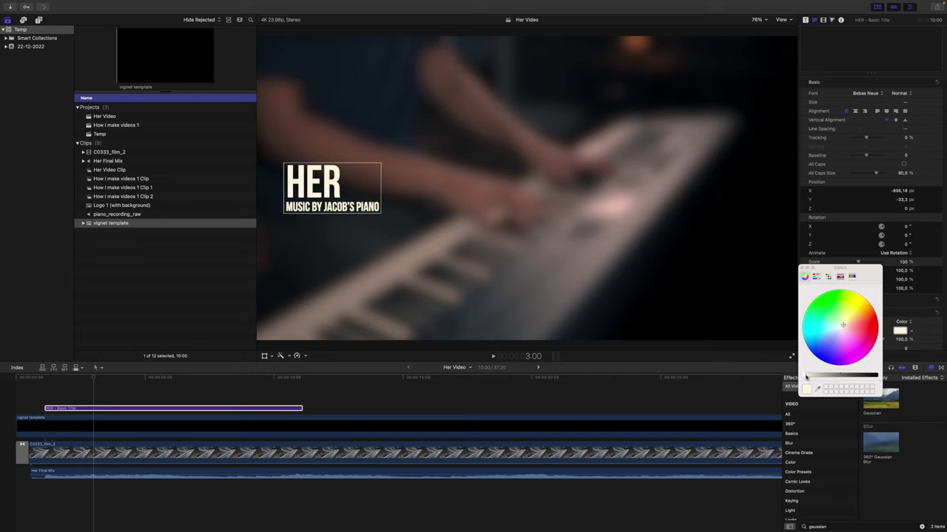
pyautogui.click(802, 270)
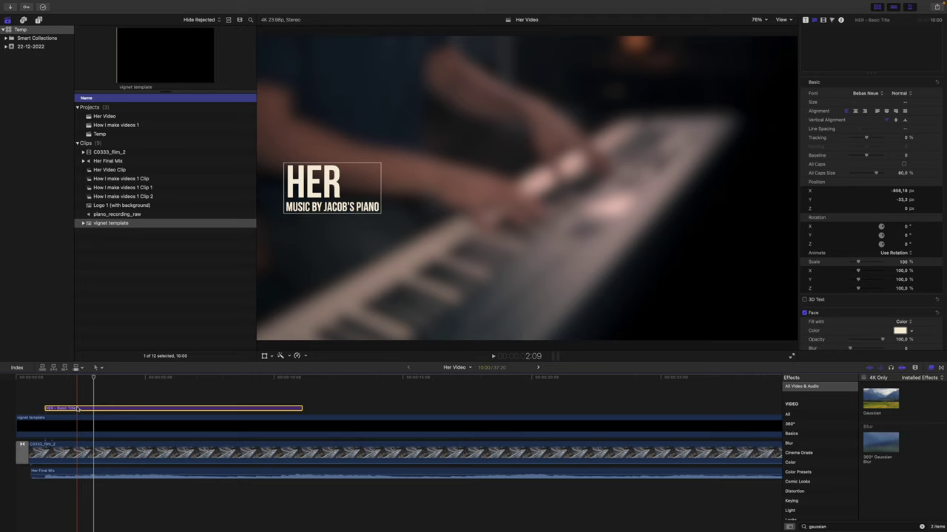
pyautogui.press('super+t')
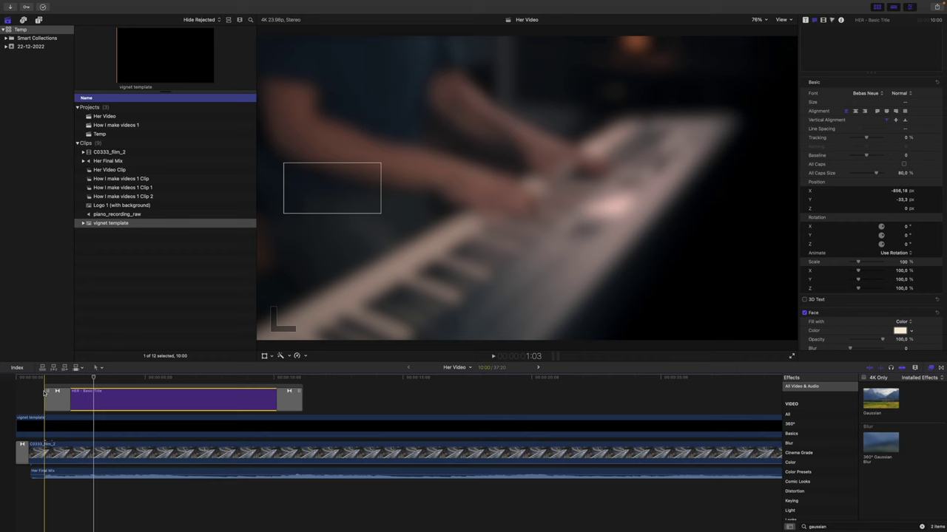
# Step: Lengthen the HER title's opening cross dissolve and play the video from the start
pyautogui.scroll(5, 44, 392)
pyautogui.scroll(1, 96, 399)
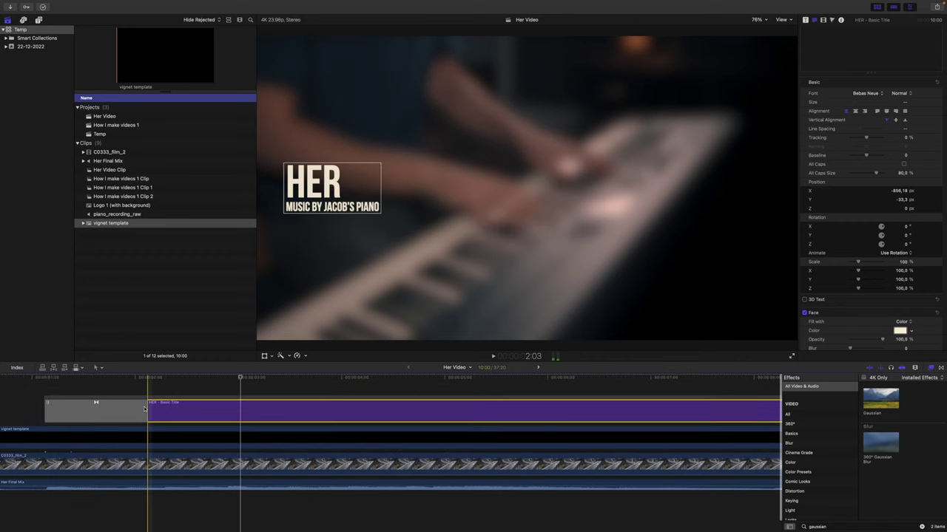
pyautogui.moveTo(145, 410); pyautogui.dragTo(254, 411)
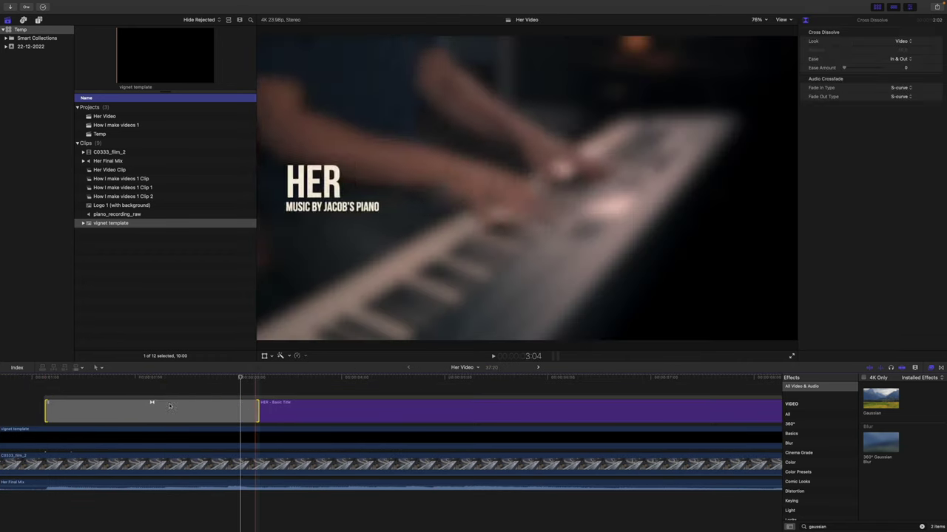
pyautogui.scroll(-5, 164, 404)
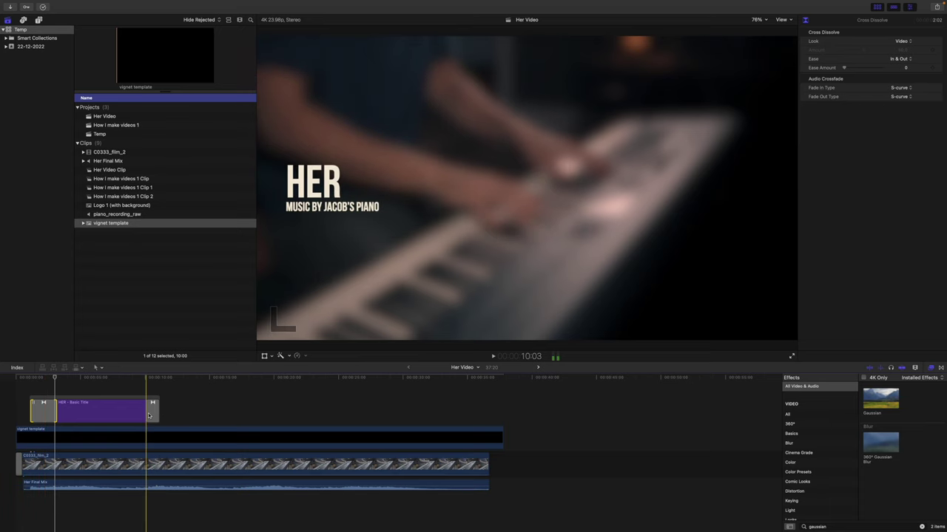
pyautogui.moveTo(148, 414); pyautogui.dragTo(130, 413)
pyautogui.click(21, 394)
pyautogui.press('space')
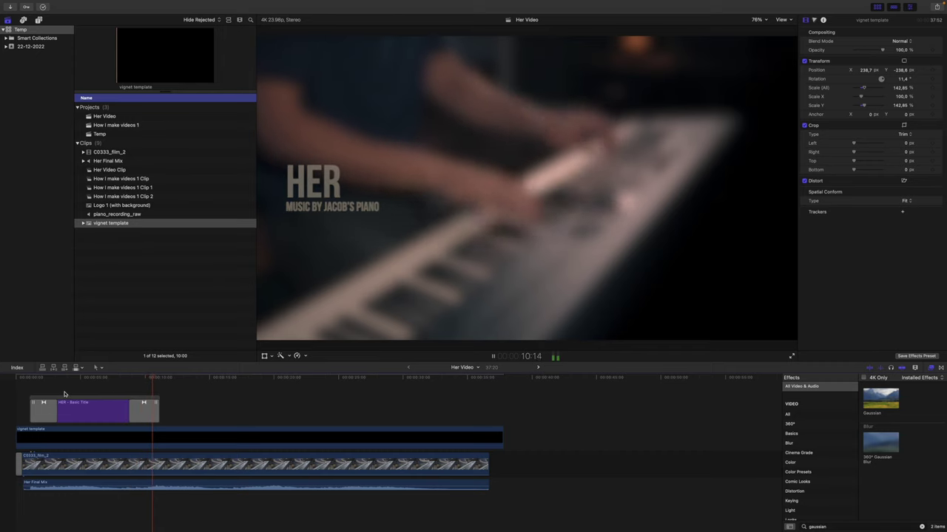
# Step: Trim the HER title's end slightly and preview the intro over the piano footage
pyautogui.press('space')
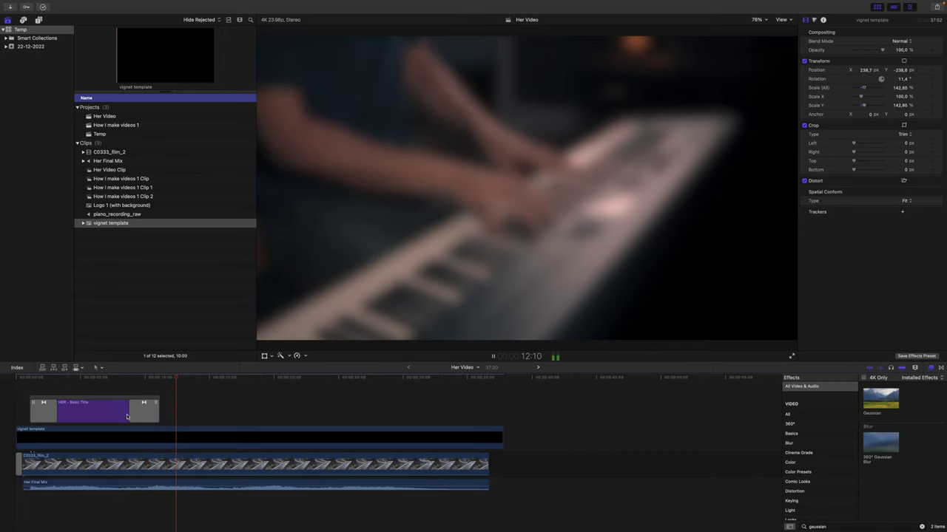
pyautogui.moveTo(129, 414); pyautogui.dragTo(127, 414)
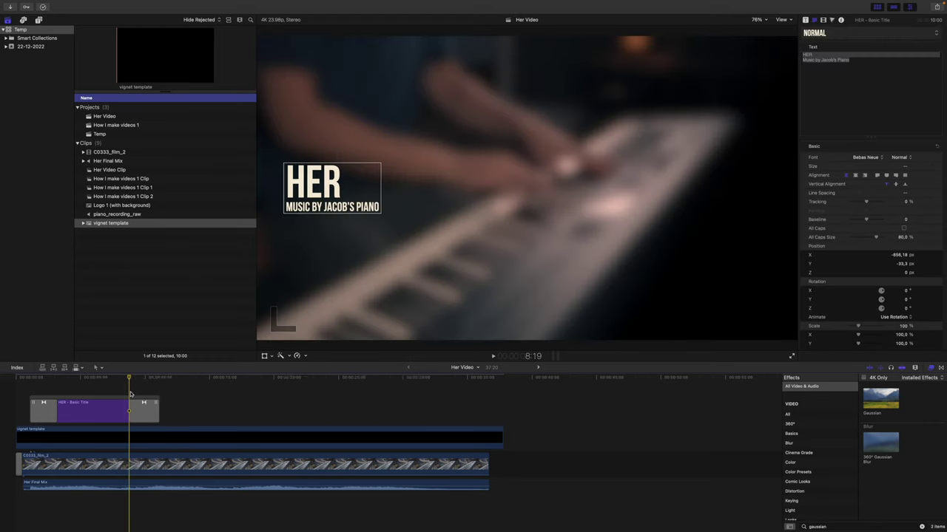
pyautogui.press('super+equal')
pyautogui.click(155, 464)
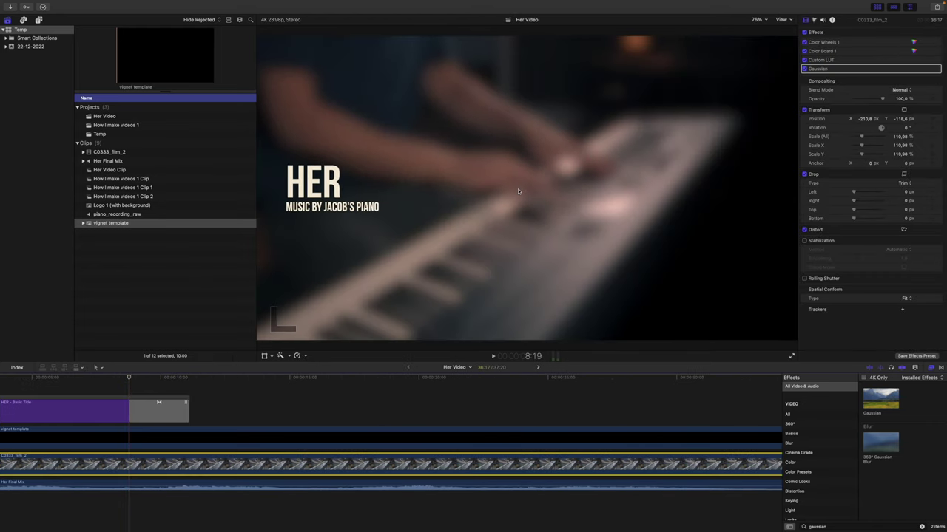
pyautogui.press('space')
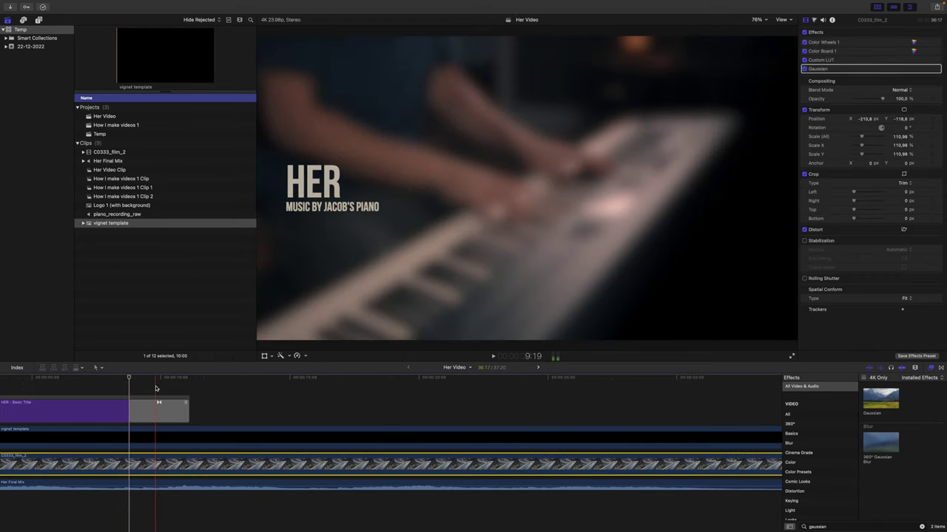
pyautogui.press('space')
pyautogui.click(169, 466)
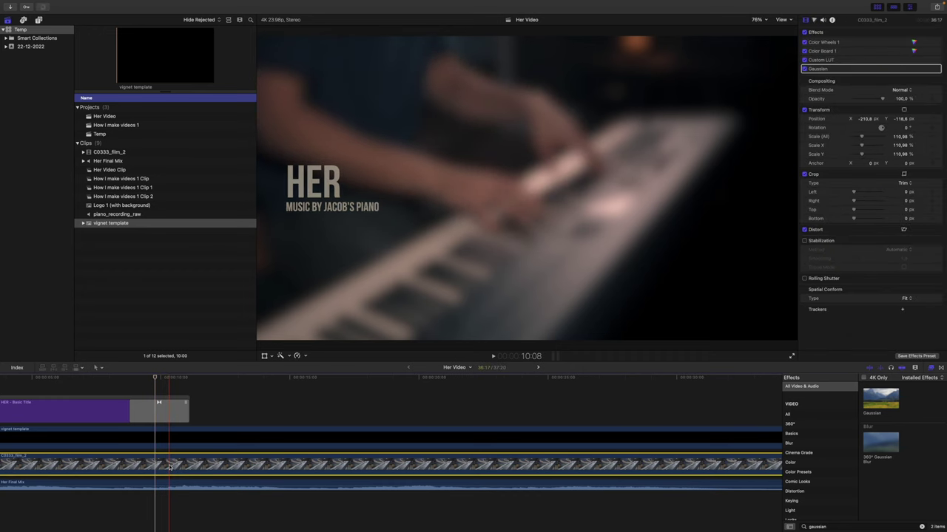
# Step: Add a Gaussian Amount keyframe on the piano clip and lower the blur from 50 after it
pyautogui.hotkey('ctrl', 'v')
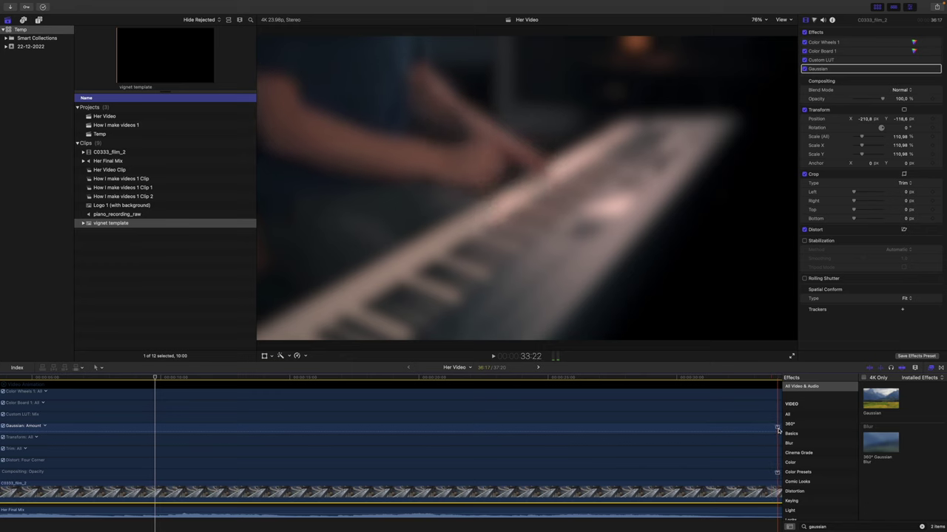
pyautogui.doubleClick(195, 428)
pyautogui.press('super+minus')
pyautogui.scroll(3, 10, 460)
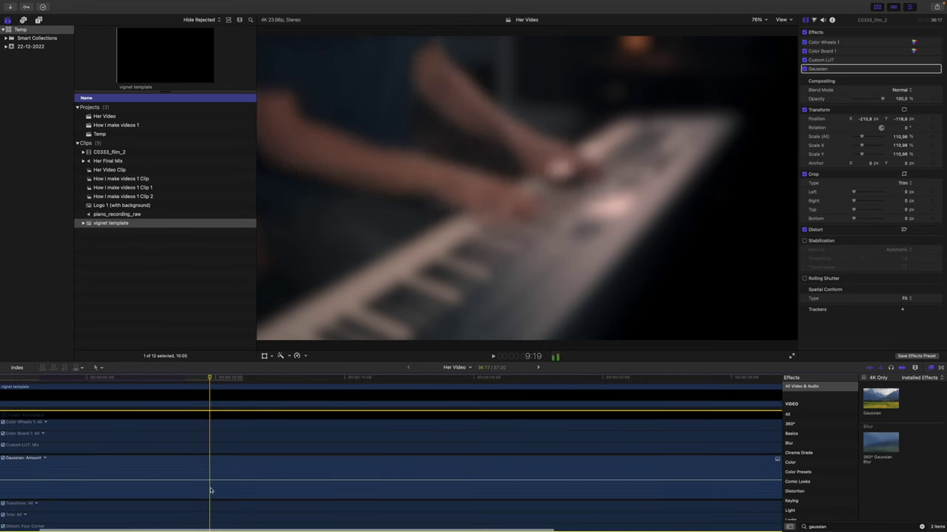
pyautogui.moveTo(210, 481)
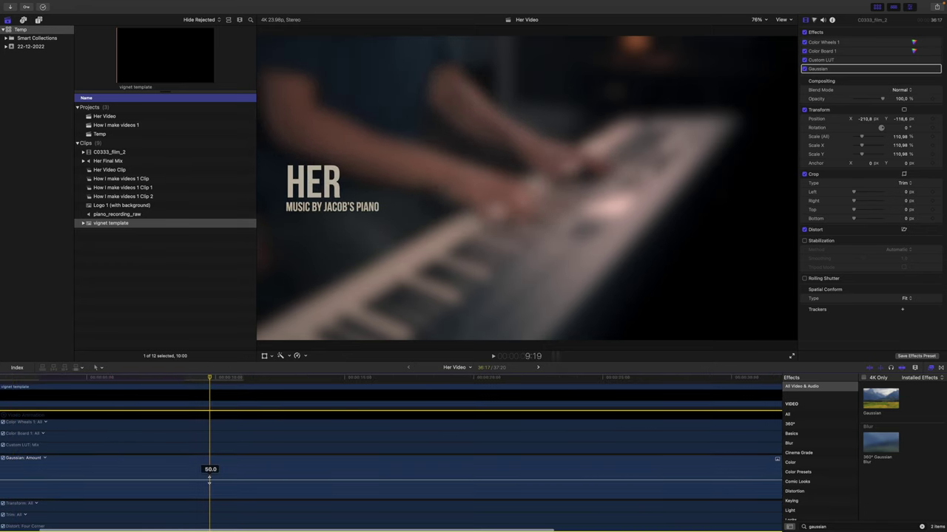
pyautogui.keyDown('alt'); pyautogui.click(261, 481); pyautogui.keyUp('alt')
pyautogui.moveTo(260, 481); pyautogui.dragTo(260, 498)
# Step: Give the blur ramp an Ease curve and hide the animation lanes
pyautogui.rightClick(236, 492)
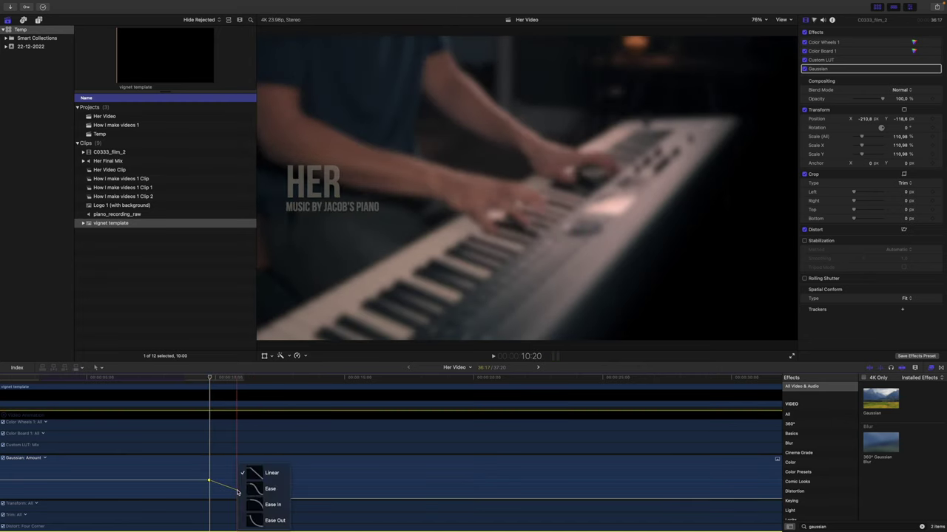
pyautogui.click(272, 489)
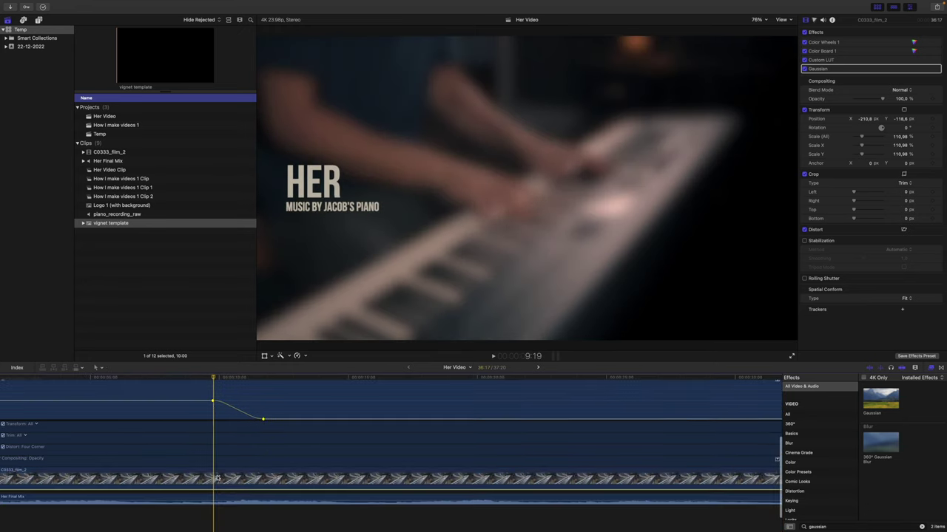
pyautogui.hotkey('ctrl', 'v')
pyautogui.hscroll(-2, 214, 473)
pyautogui.click(159, 426)
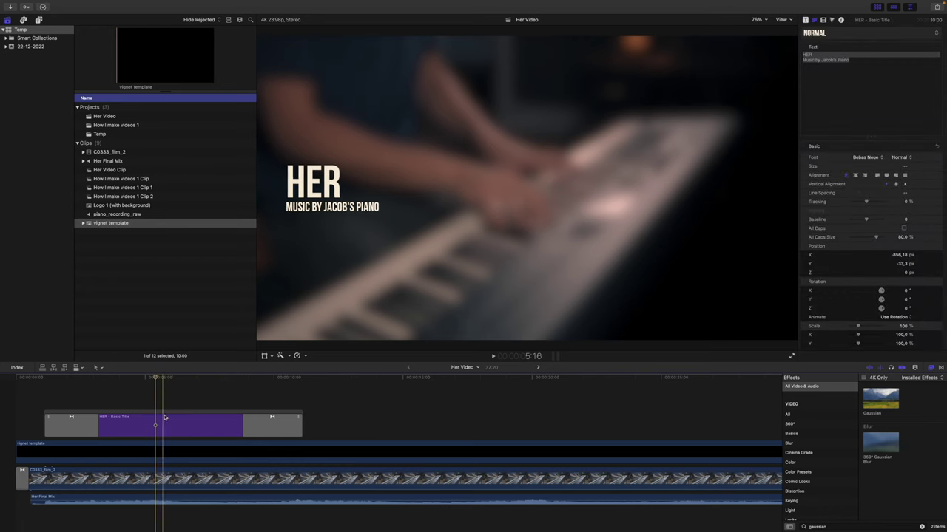
pyautogui.click(252, 477)
# Step: Keyframe the piano clip's opacity to ease from about 45.8% up to 100%, then play it back
pyautogui.hotkey('ctrl', 'v')
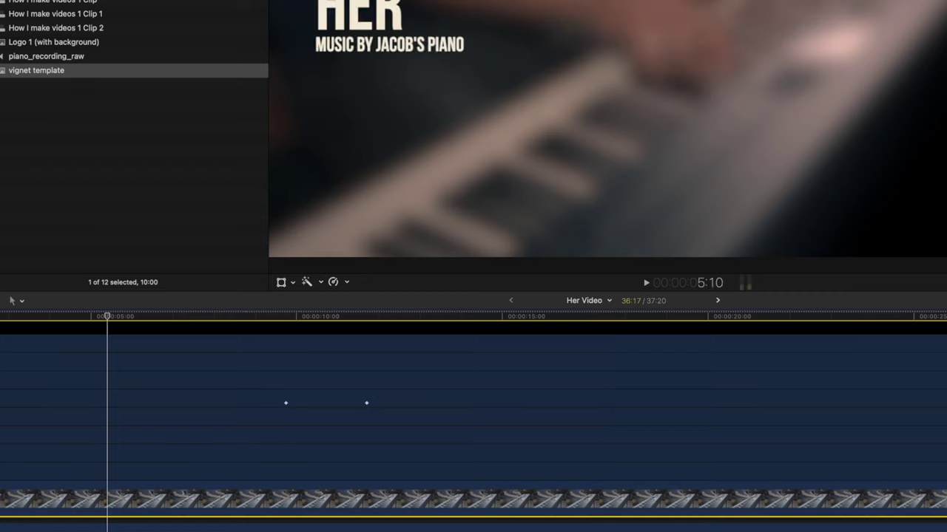
pyautogui.doubleClick(430, 438)
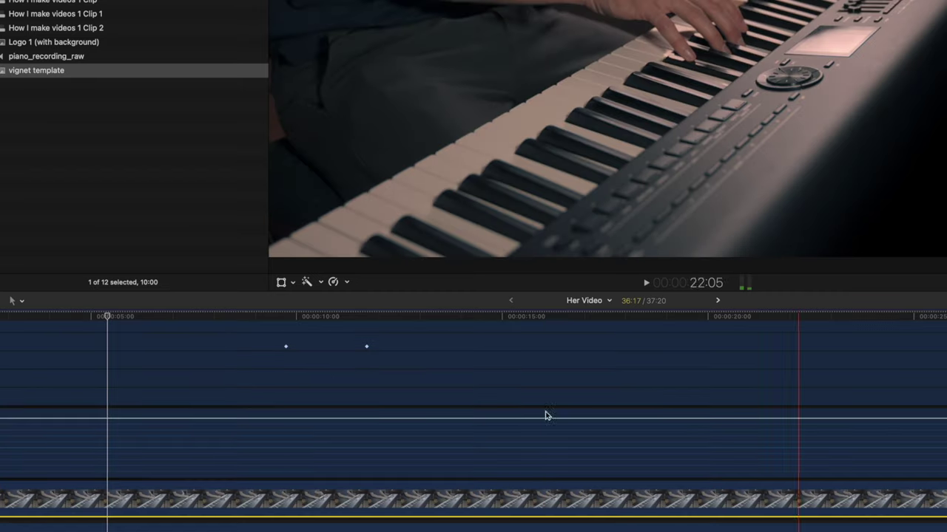
pyautogui.keyDown('alt'); pyautogui.click(285, 417); pyautogui.keyUp('alt')
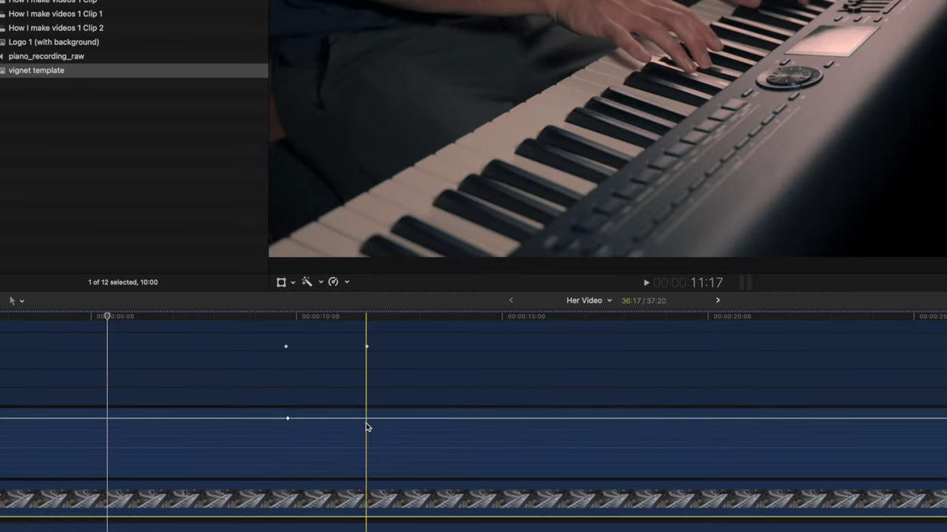
pyautogui.moveTo(262, 418); pyautogui.dragTo(260, 441)
pyautogui.rightClick(321, 434)
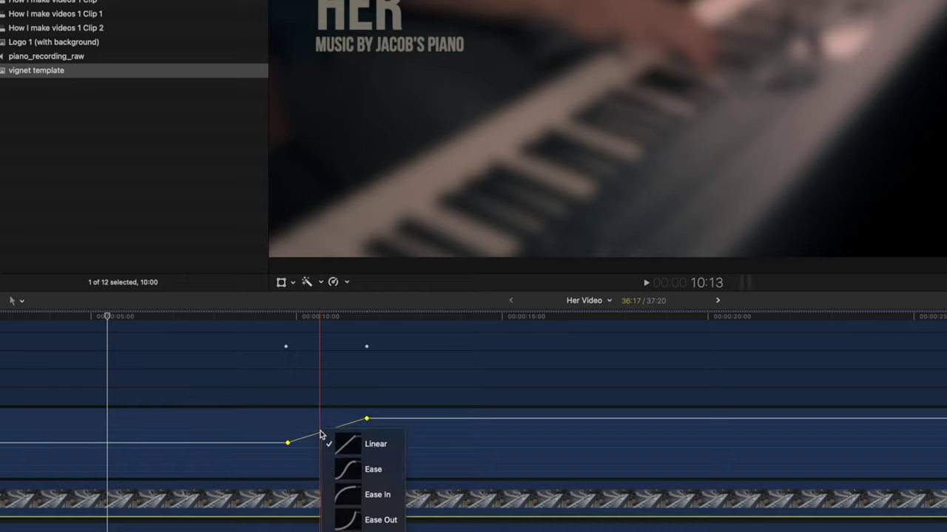
pyautogui.click(366, 467)
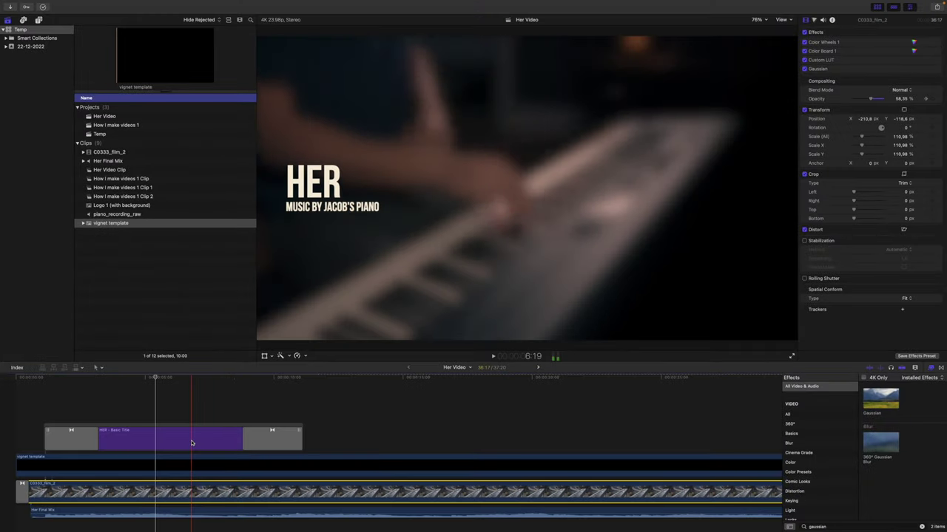
pyautogui.press('space')
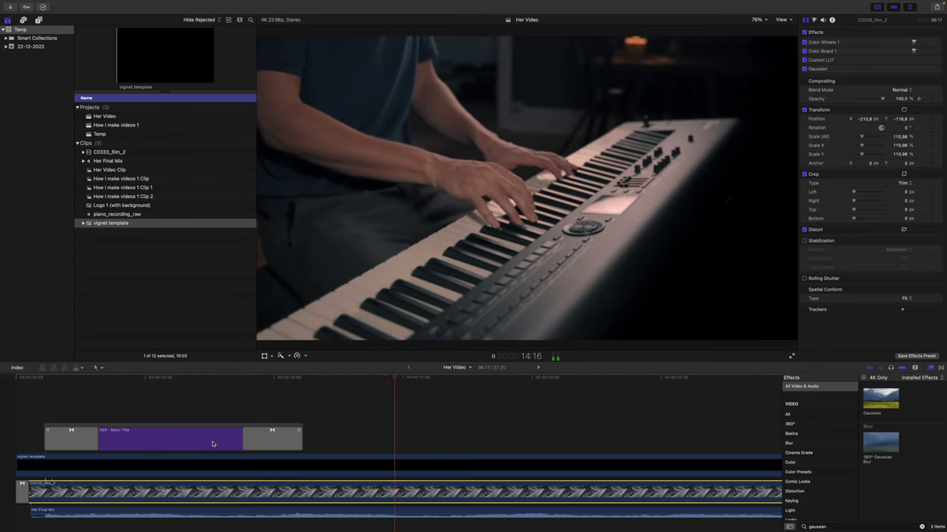
# Step: Duplicate the HER title later in the timeline and extend the copy to the footage's end
pyautogui.press('space')
pyautogui.press('super+minus')
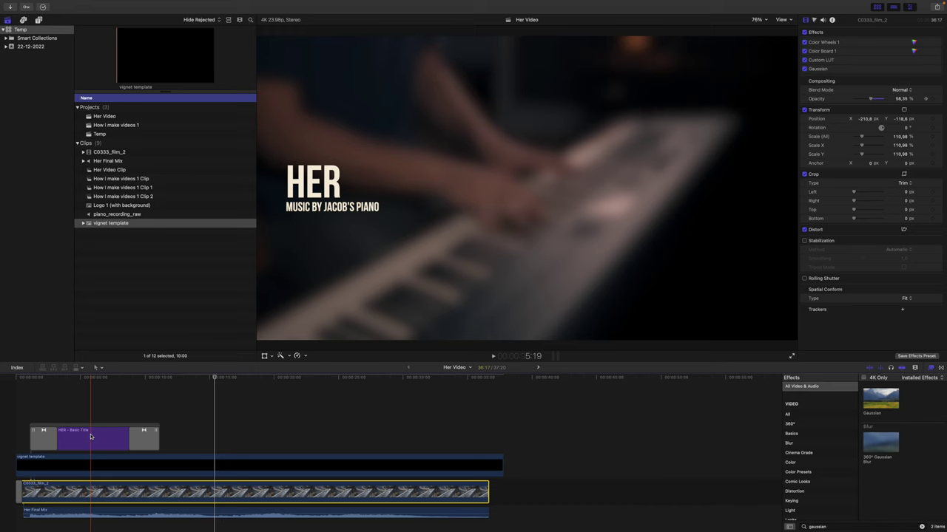
pyautogui.moveTo(90, 436); pyautogui.dragTo(205, 448)
pyautogui.press('super+equal')
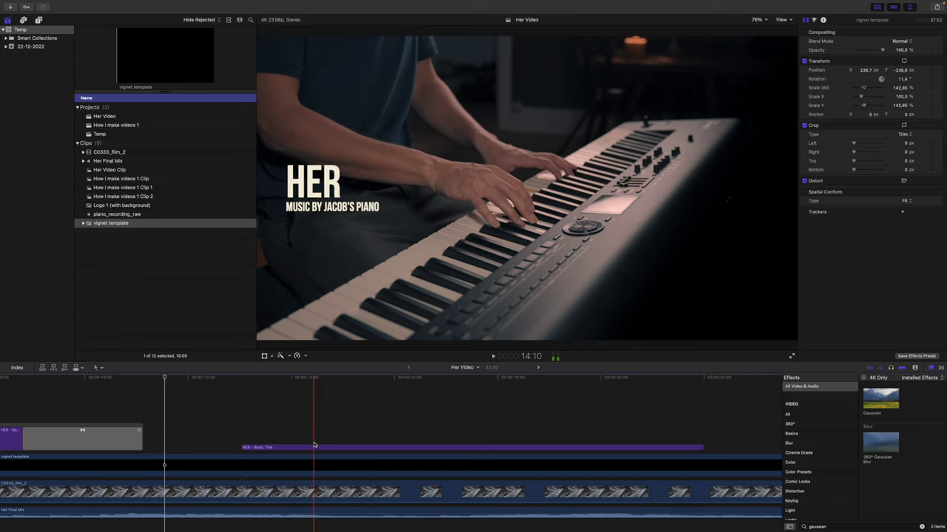
pyautogui.moveTo(314, 448); pyautogui.dragTo(240, 448)
pyautogui.press('super+minus')
pyautogui.press('super+minus')
pyautogui.press('super+minus')
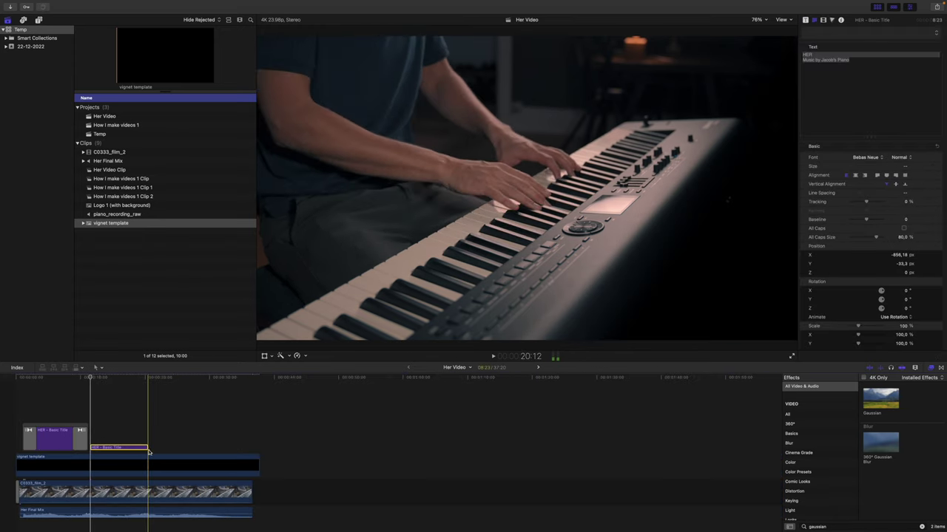
pyautogui.moveTo(148, 449); pyautogui.dragTo(252, 448)
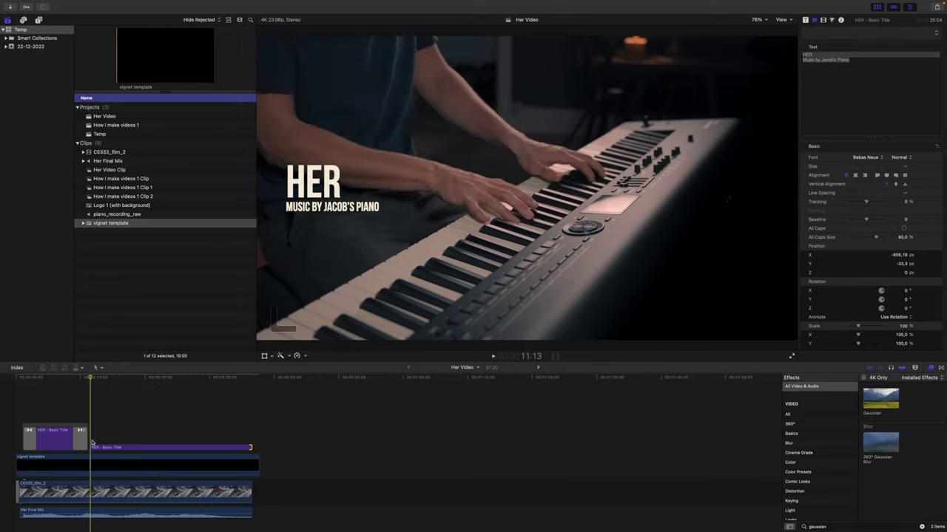
pyautogui.click(104, 448)
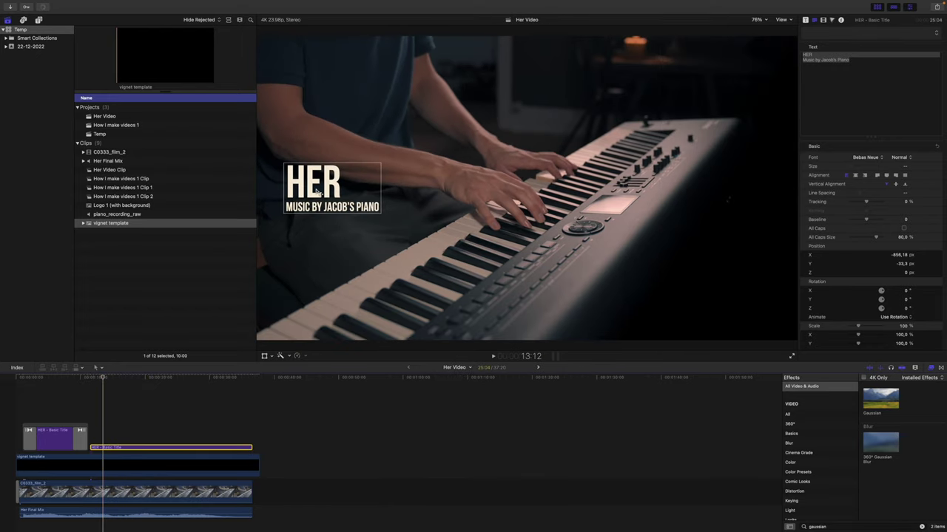
# Step: Right-align the second title and place it in the lower-right corner
pyautogui.moveTo(469, 235); pyautogui.dragTo(712, 296)
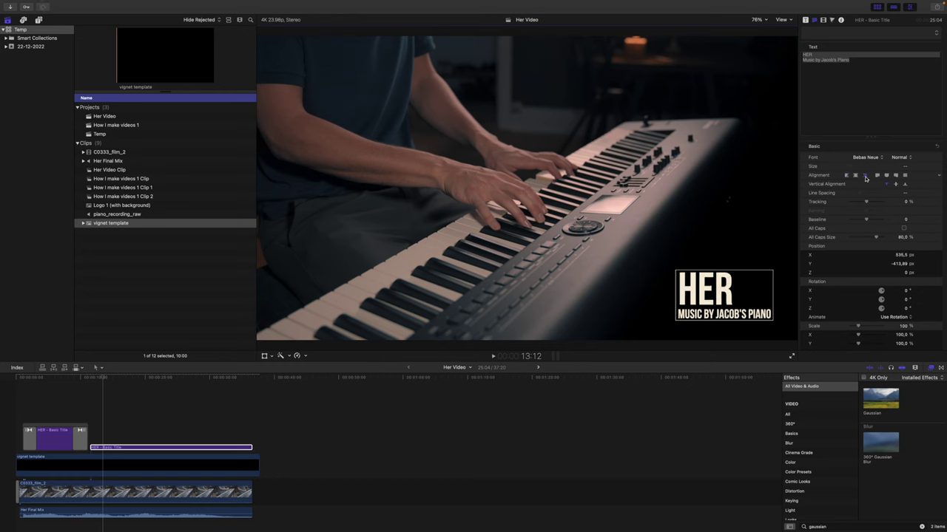
pyautogui.click(865, 177)
pyautogui.moveTo(660, 296); pyautogui.dragTo(766, 299)
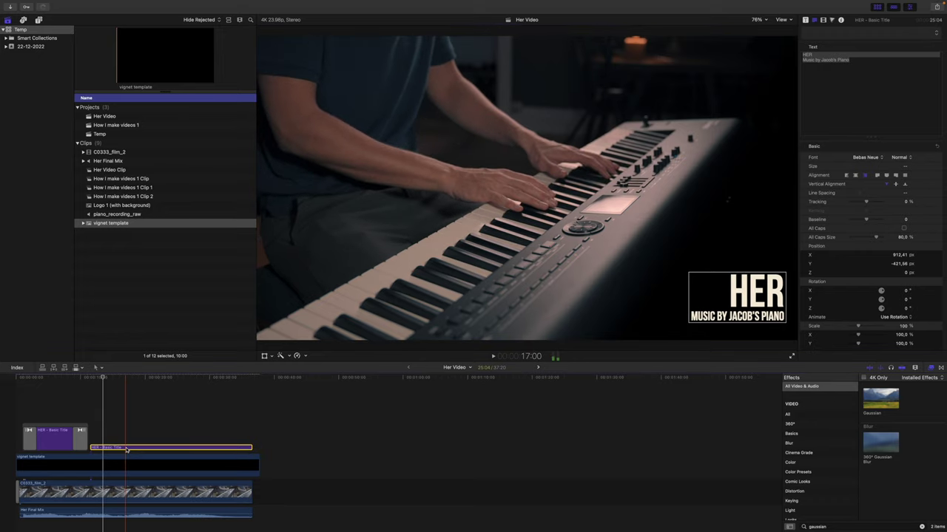
# Step: Add a cross dissolve between the two titles and play back the transition
pyautogui.click(91, 421)
pyautogui.press('super+t')
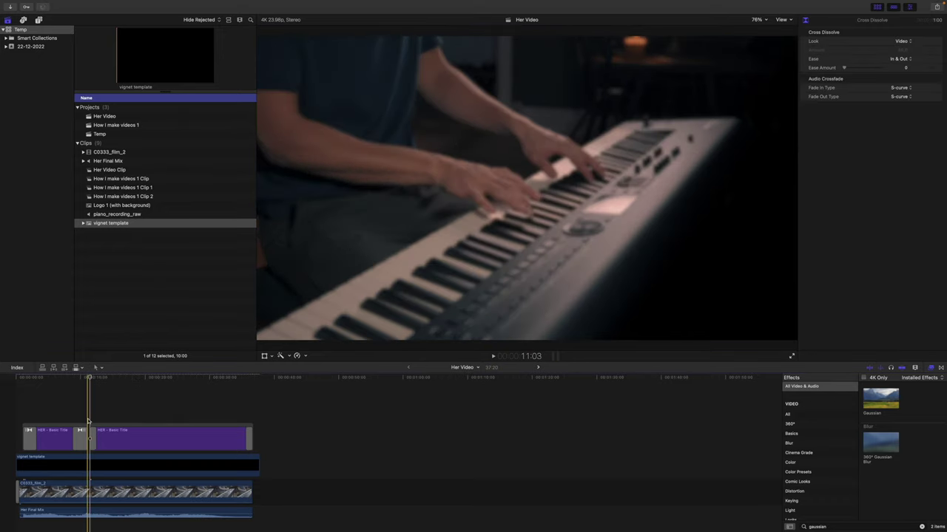
pyautogui.press('space')
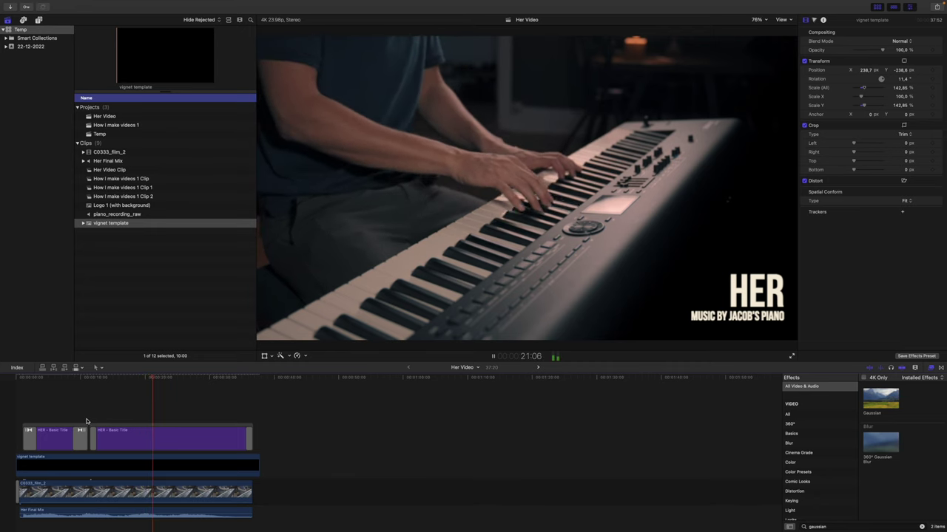
pyautogui.click(234, 417)
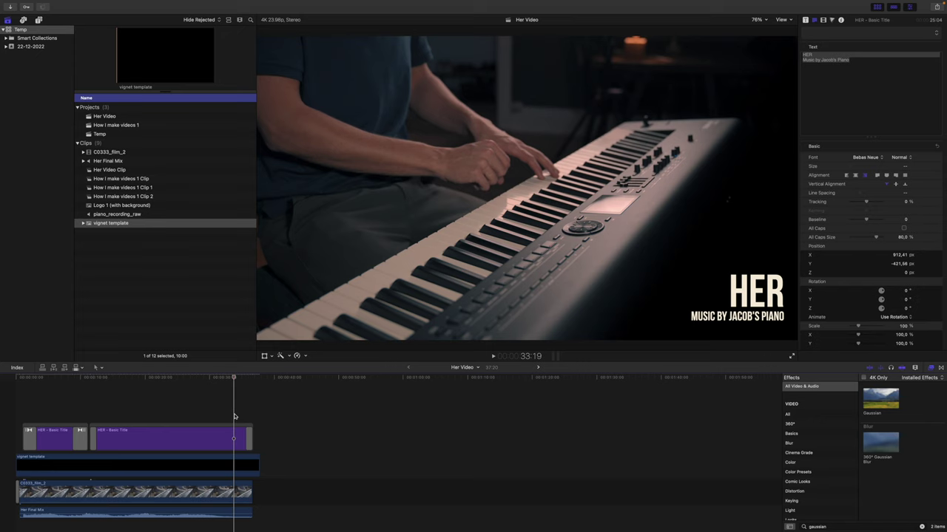
# Step: Trim the vignette clip's end and shorten the HER title clip by two seconds
pyautogui.press('super+equal')
pyautogui.press('super+equal')
pyautogui.press('super+equal')
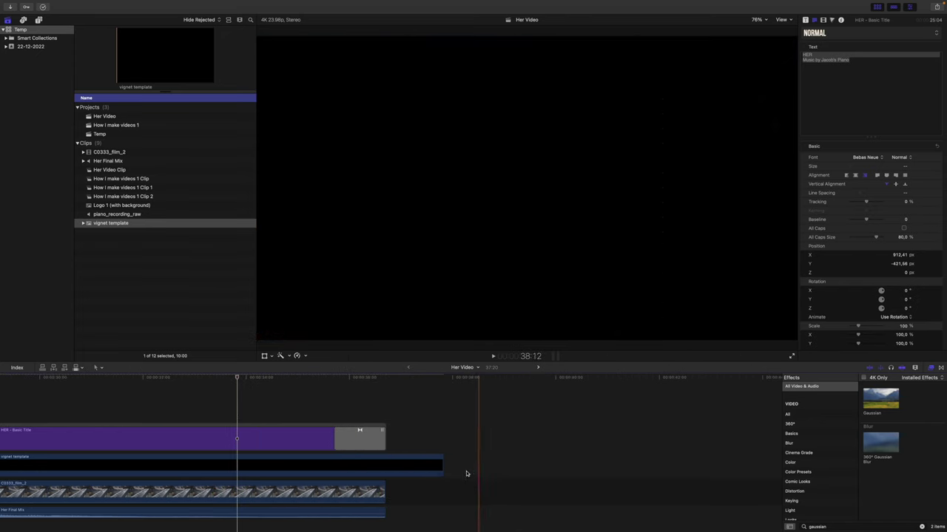
pyautogui.moveTo(442, 470); pyautogui.dragTo(382, 472)
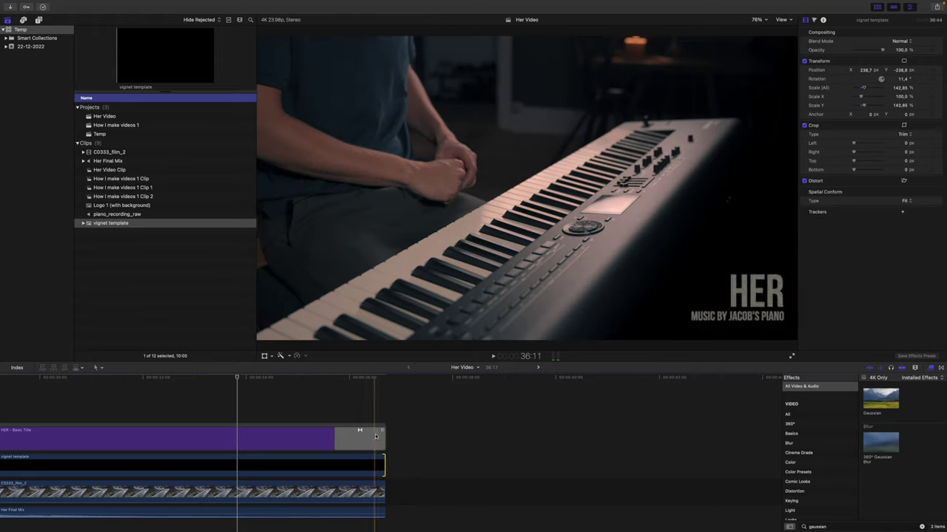
pyautogui.hscroll(-2, 332, 440)
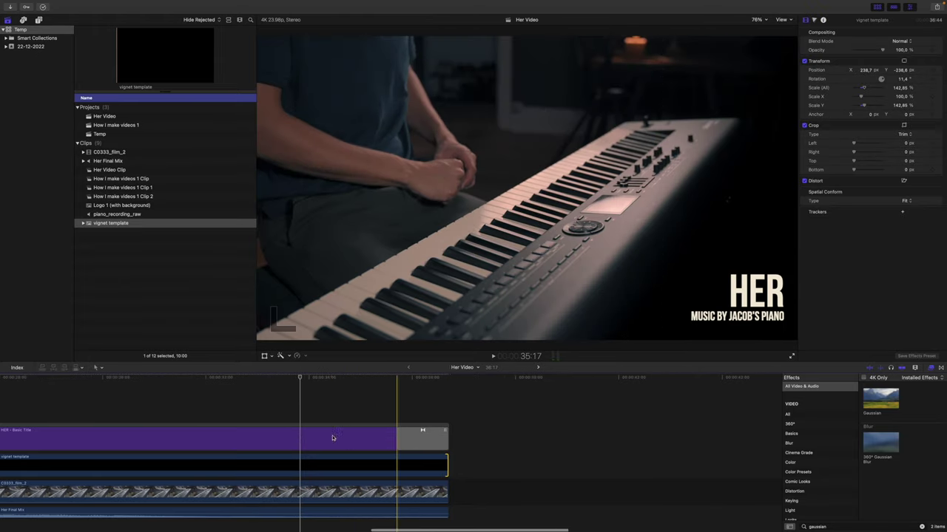
pyautogui.hscroll(-5, 345, 436)
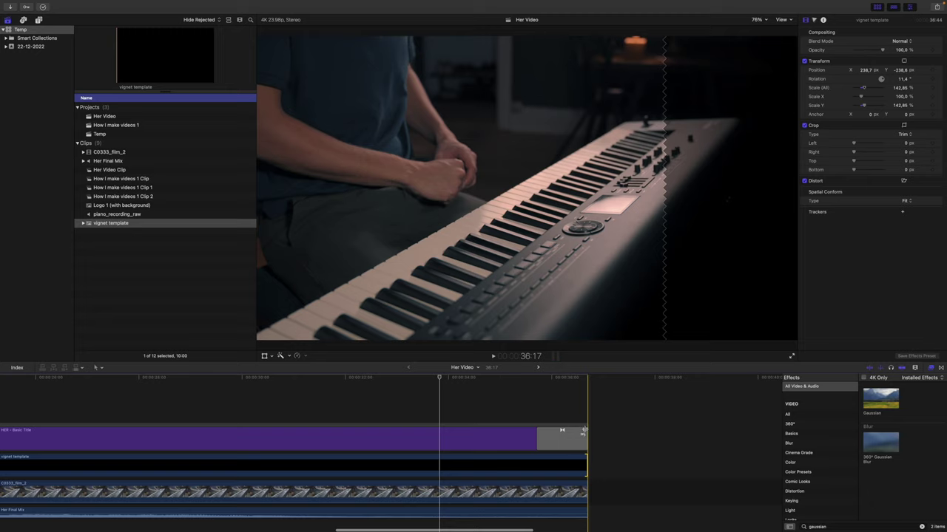
pyautogui.moveTo(585, 436); pyautogui.dragTo(282, 440)
pyautogui.hscroll(-2, 299, 429)
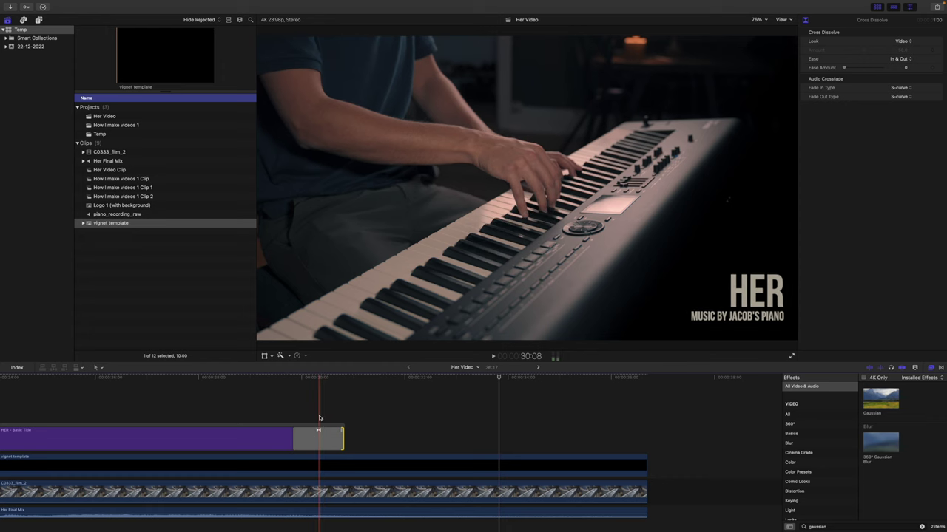
pyautogui.moveTo(330, 438); pyautogui.dragTo(277, 426)
# Step: Play back the title's end and lengthen its closing Cross Dissolve fade-out
pyautogui.press('super+minus')
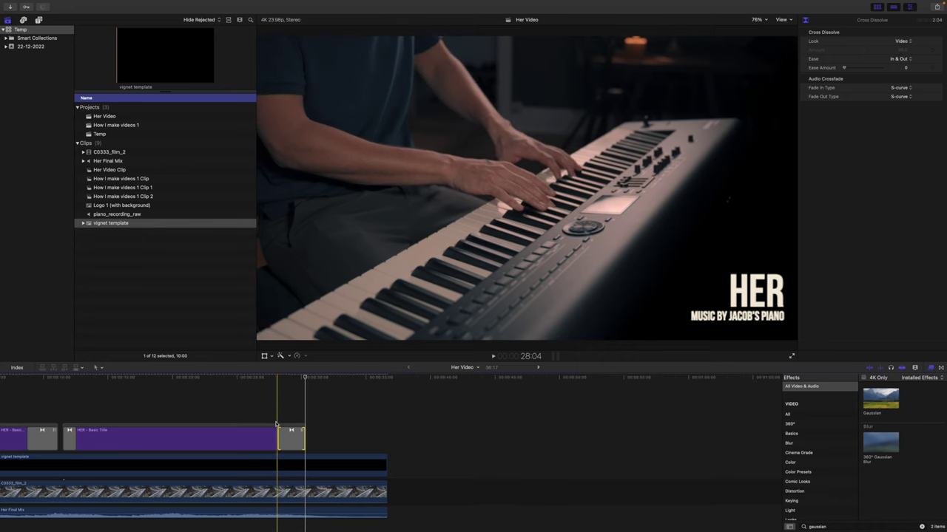
pyautogui.press('space')
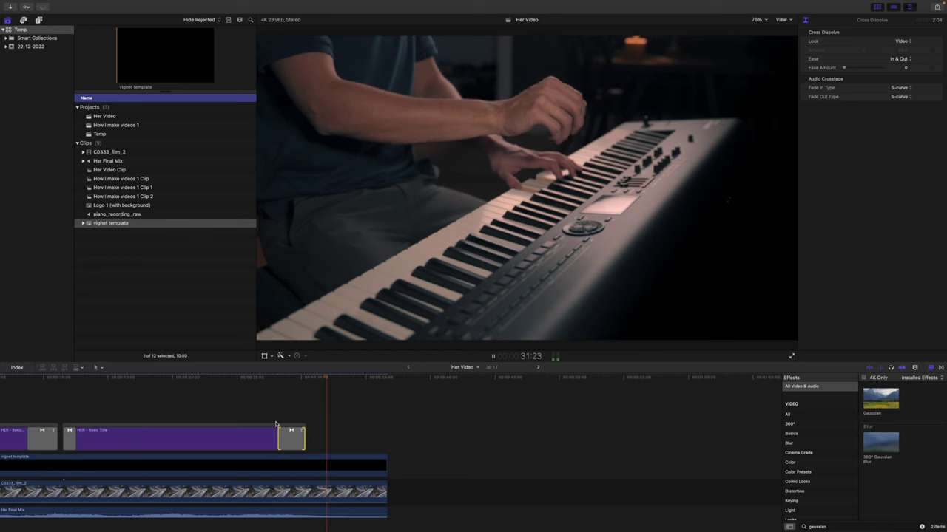
pyautogui.press('space')
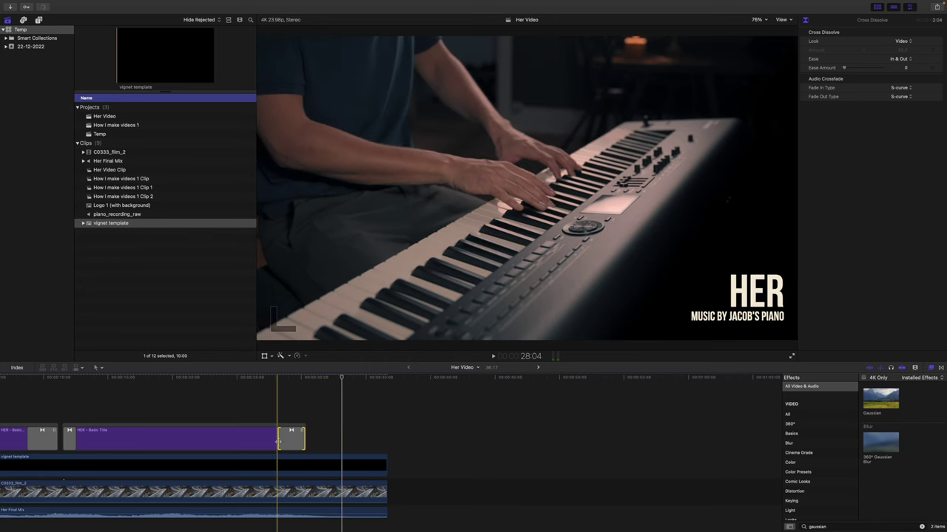
pyautogui.moveTo(278, 442); pyautogui.dragTo(259, 443)
pyautogui.click(288, 403)
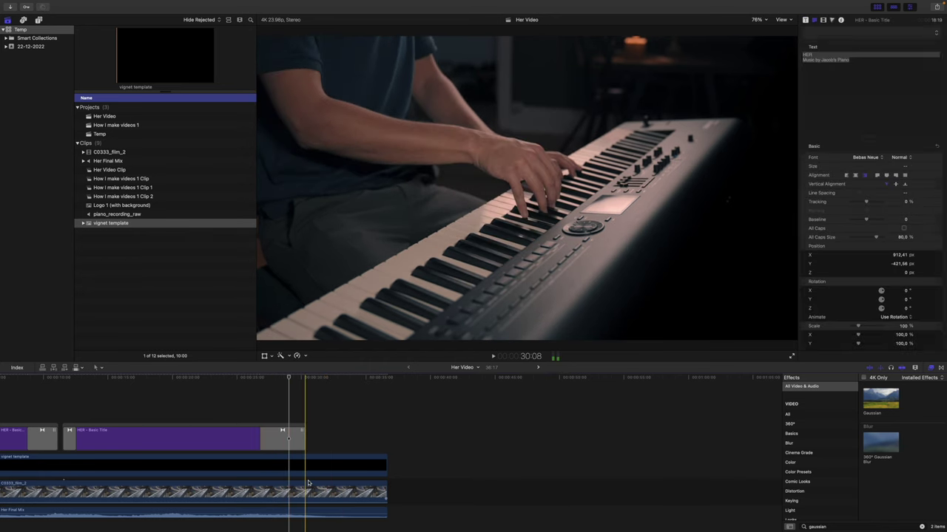
pyautogui.click(308, 485)
# Step: Keyframe C0333_film_2's Gaussian Amount from 0 up to about 60 with an eased ramp
pyautogui.press('super+equal')
pyautogui.press('super+equal')
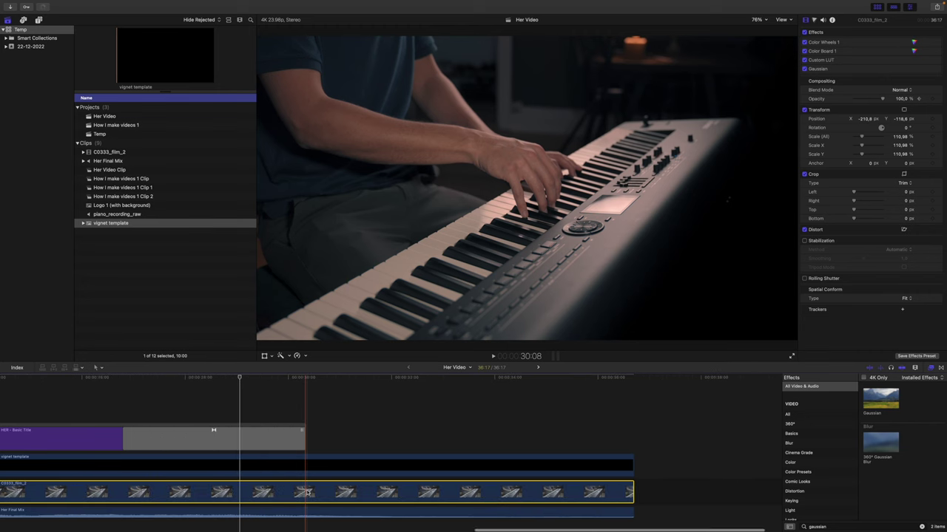
pyautogui.hotkey('ctrl', 'v')
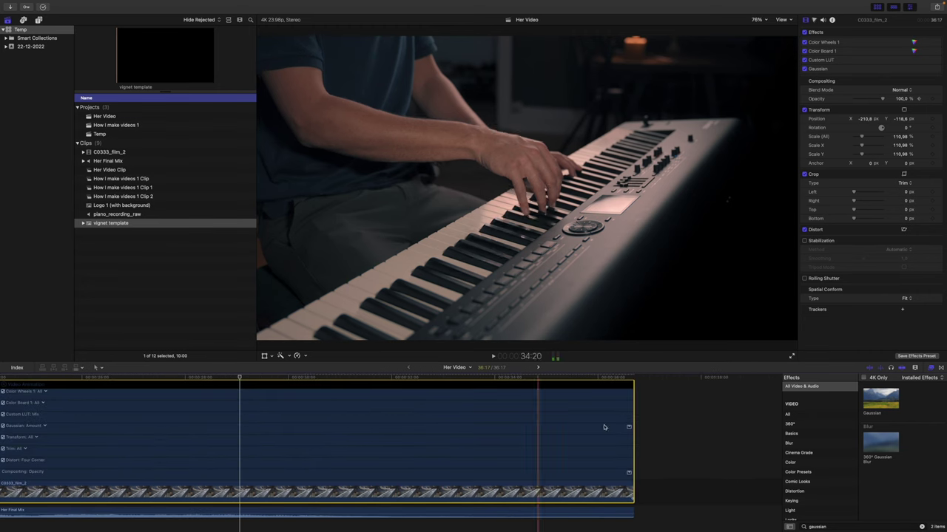
pyautogui.doubleClick(239, 427)
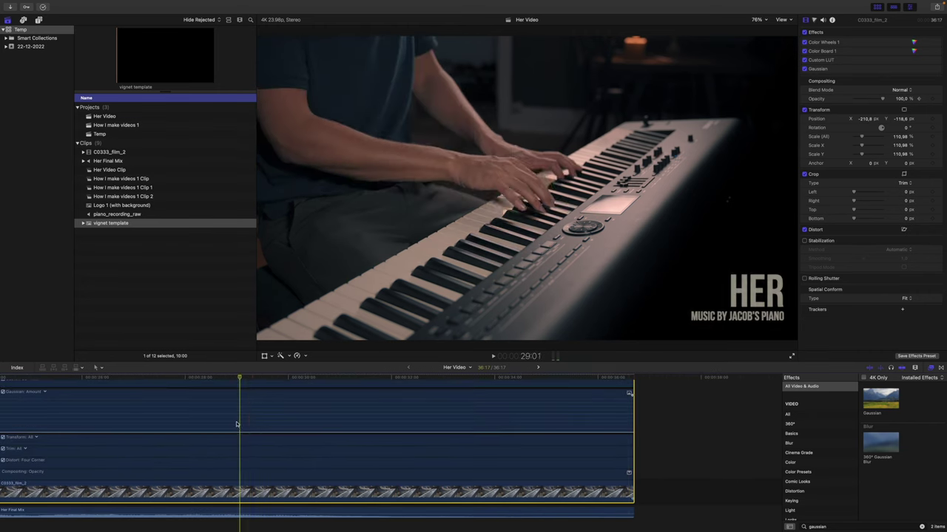
pyautogui.keyDown('alt'); pyautogui.click(240, 433); pyautogui.keyUp('alt')
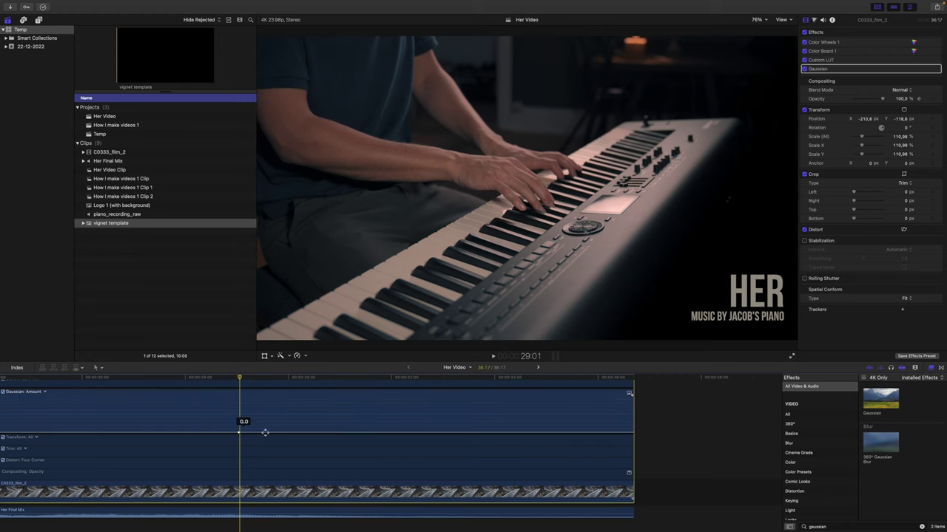
pyautogui.keyDown('alt'); pyautogui.click(357, 432); pyautogui.keyUp('alt')
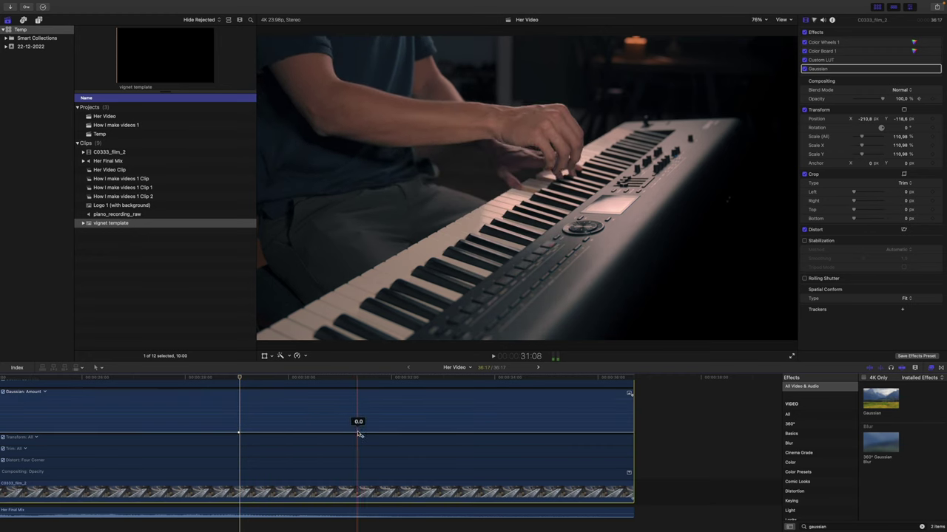
pyautogui.moveTo(380, 430); pyautogui.dragTo(380, 412)
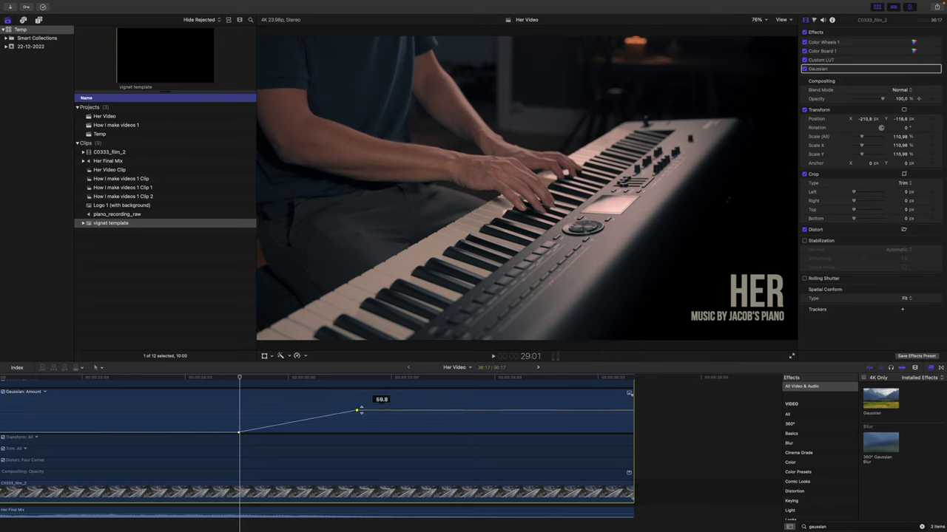
pyautogui.rightClick(323, 420)
pyautogui.click(355, 442)
pyautogui.hotkey('ctrl', 'v')
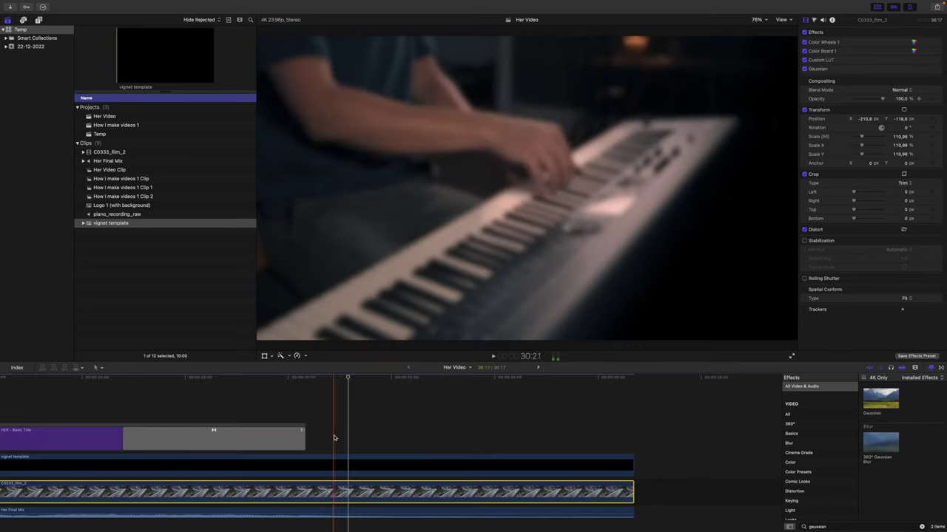
# Step: Option-drag a copy of the HER title to the playhead and trim it to end with the footage
pyautogui.hotkey('ctrl', '-')
pyautogui.hotkey('ctrl', '-')
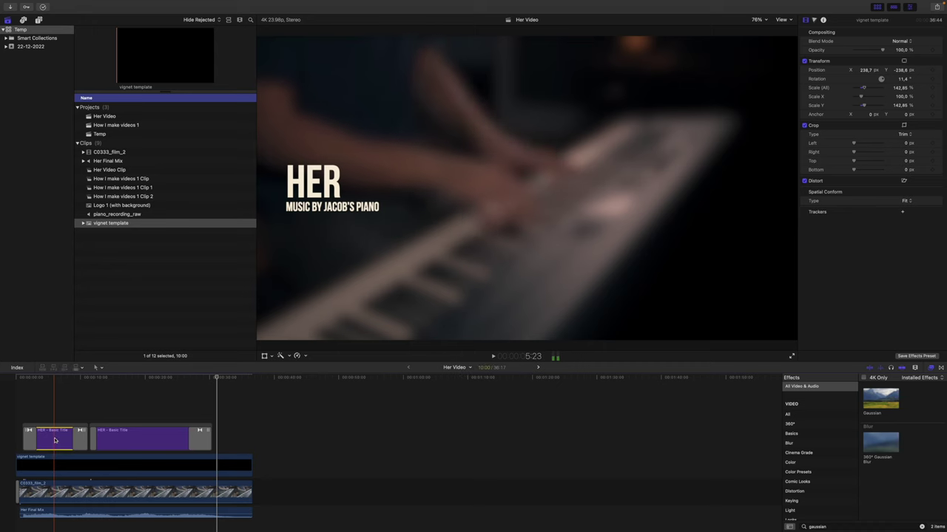
pyautogui.moveTo(61, 440); pyautogui.dragTo(249, 448)
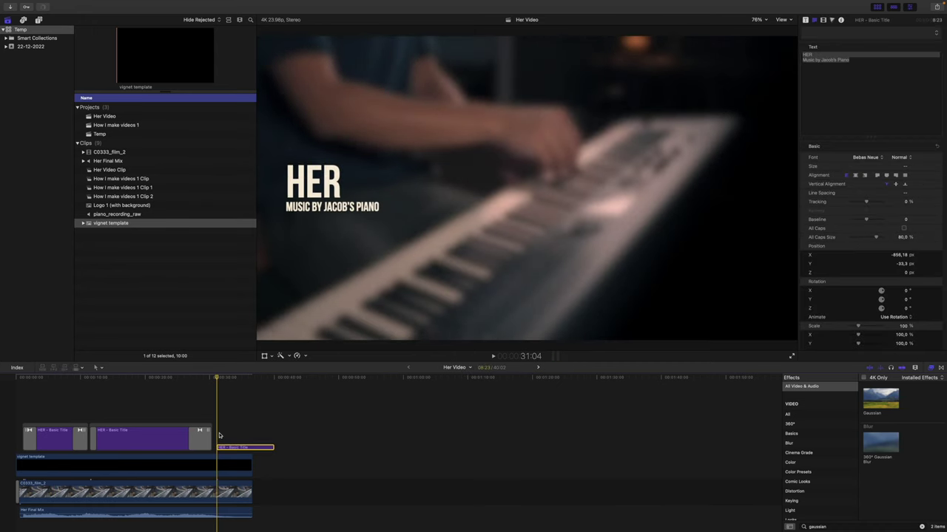
pyautogui.hotkey('ctrl', '=')
pyautogui.hotkey('ctrl', '=')
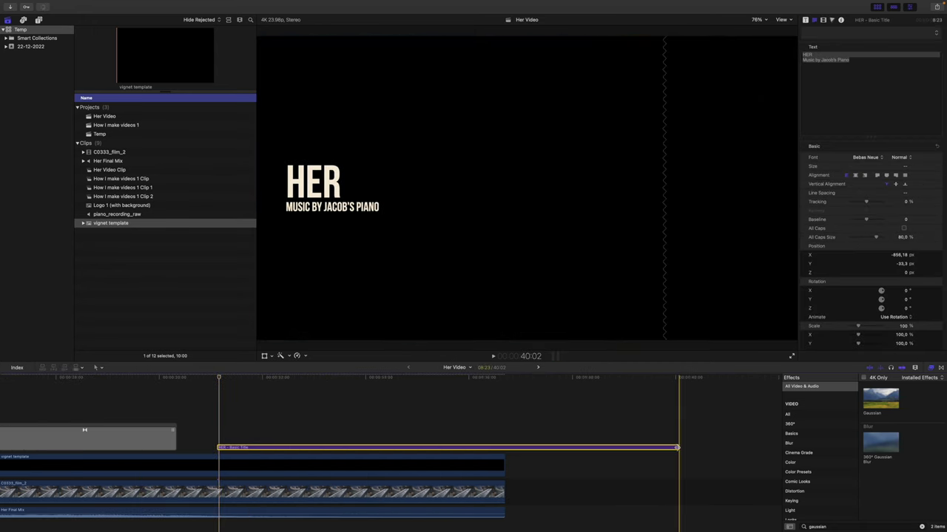
pyautogui.moveTo(678, 448); pyautogui.dragTo(504, 448)
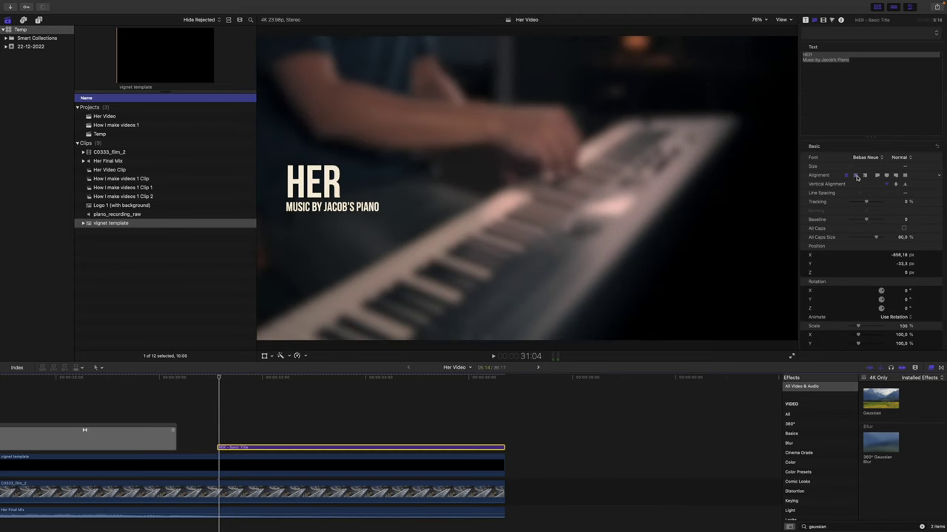
# Step: Centre-align the end title, move it to the frame centre and delete the HER line
pyautogui.click(857, 176)
pyautogui.moveTo(267, 187); pyautogui.dragTo(507, 187)
pyautogui.click(846, 77)
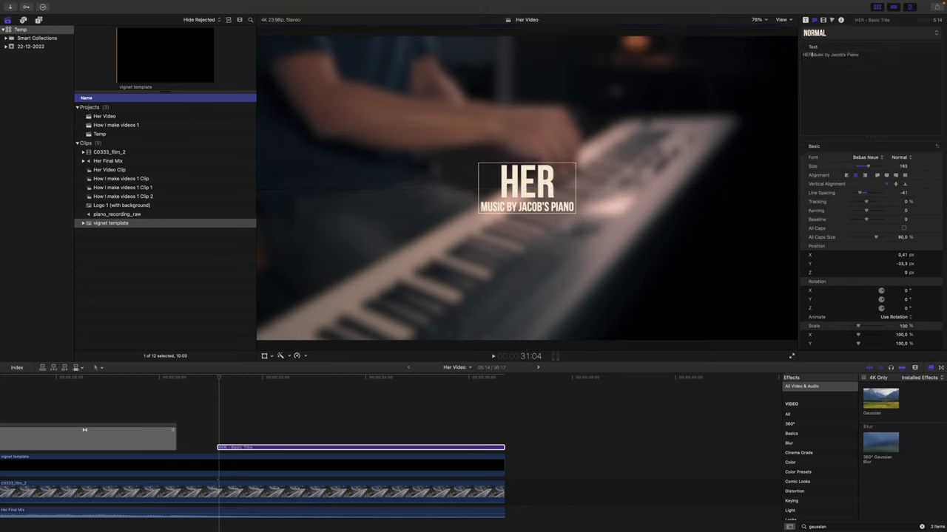
pyautogui.press('BackSpace')
pyautogui.press('BackSpace')
pyautogui.press('BackSpace')
pyautogui.press('BackSpace')
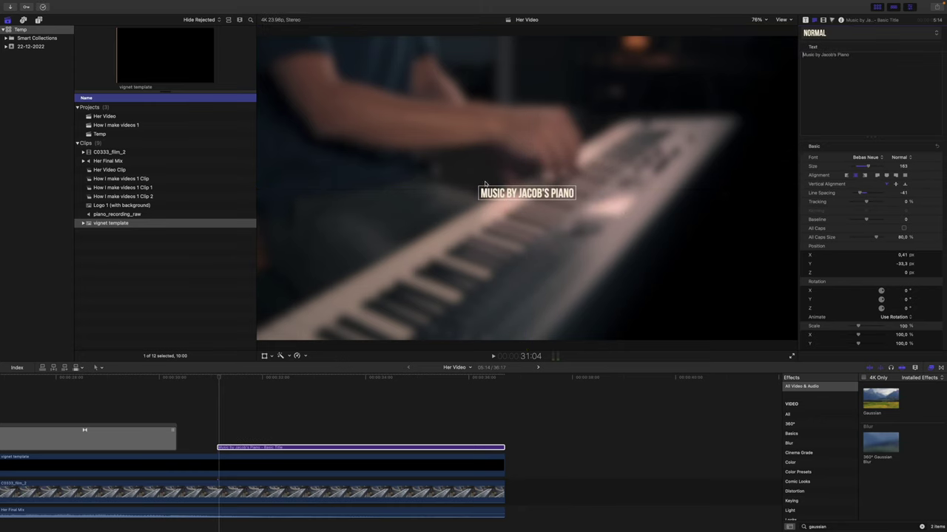
# Step: Lower the MUSIC BY JACOB'S PIANO line and set its face colour to dark grey
pyautogui.moveTo(522, 194); pyautogui.dragTo(522, 219)
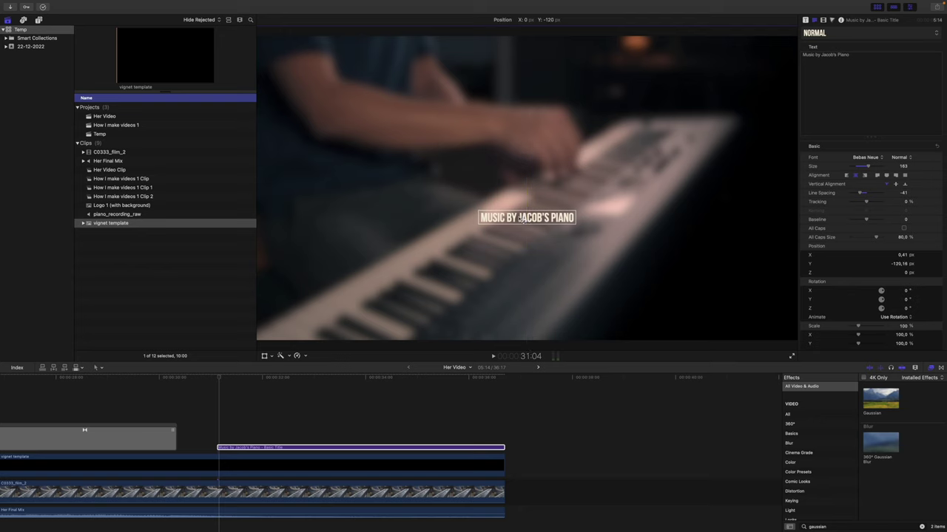
pyautogui.scroll(-3, 897, 266)
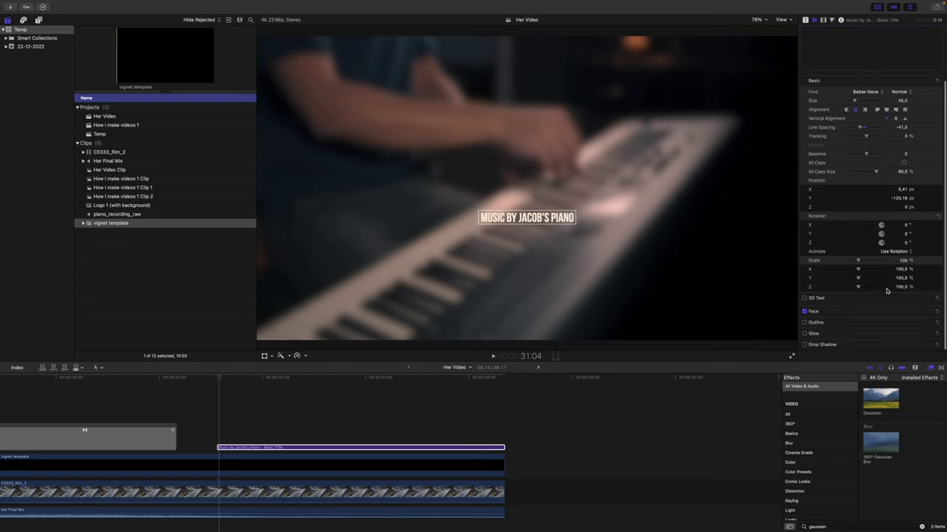
pyautogui.click(930, 314)
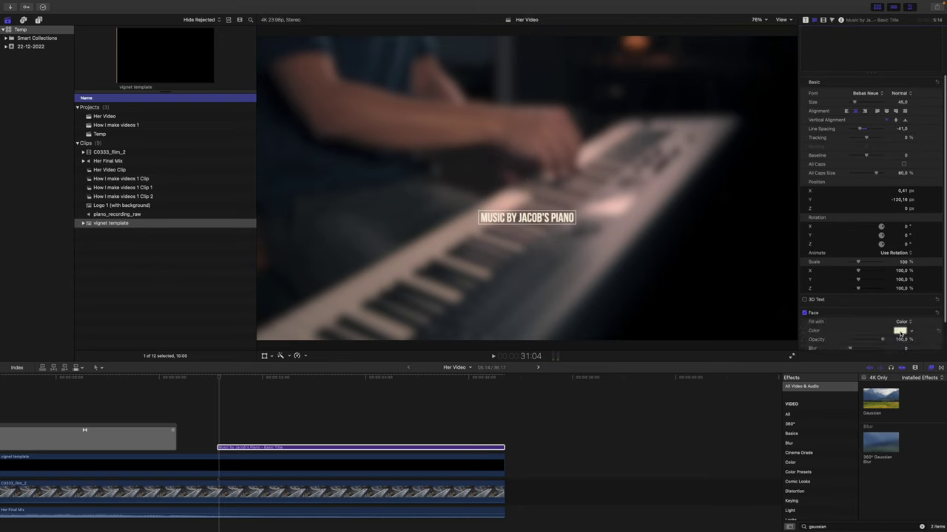
pyautogui.click(900, 331)
pyautogui.click(865, 377)
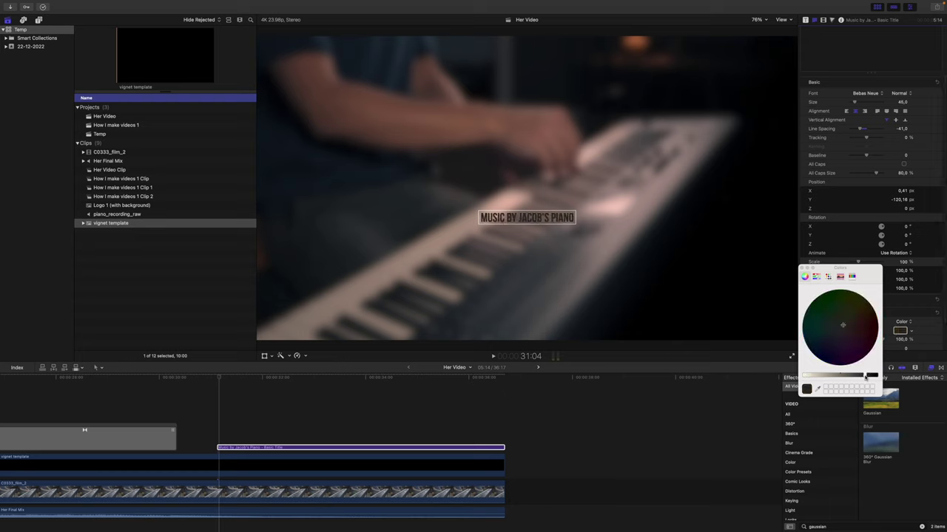
pyautogui.click(802, 269)
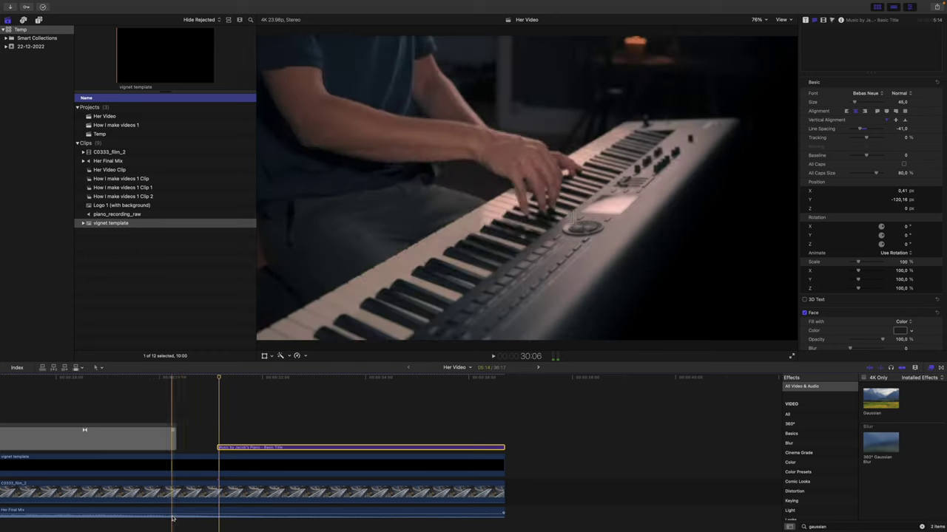
pyautogui.click(123, 206)
# Step: Place the Logo 1 (with background) clip above the end title, trimmed to end with the footage
pyautogui.moveTo(118, 208); pyautogui.dragTo(219, 429)
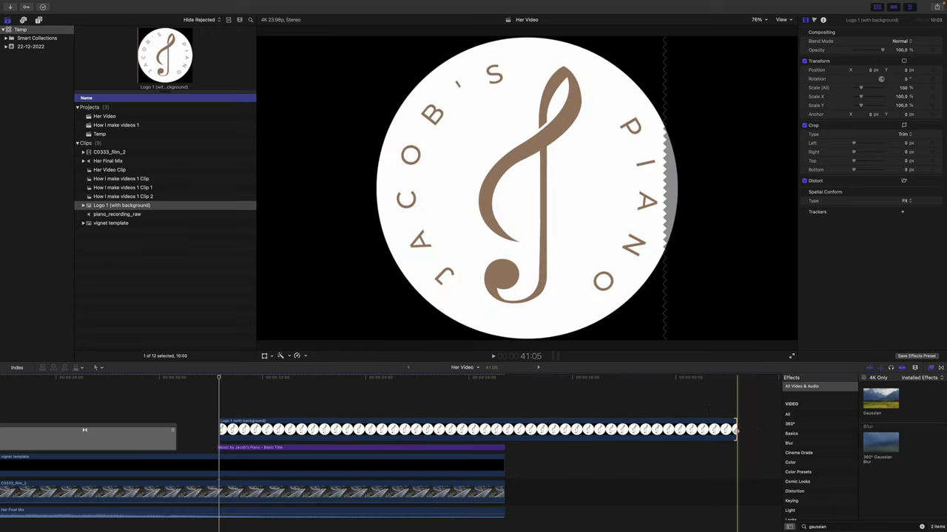
pyautogui.moveTo(738, 432); pyautogui.dragTo(504, 432)
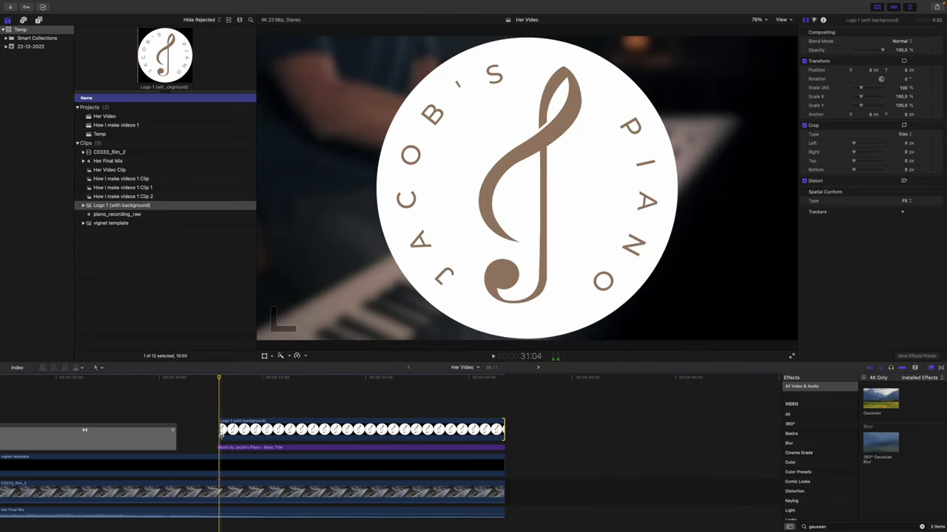
pyautogui.moveTo(220, 429); pyautogui.dragTo(217, 429)
pyautogui.click(291, 411)
# Step: Shrink the Jacob's Piano logo to a small badge above the title text
pyautogui.click(295, 423)
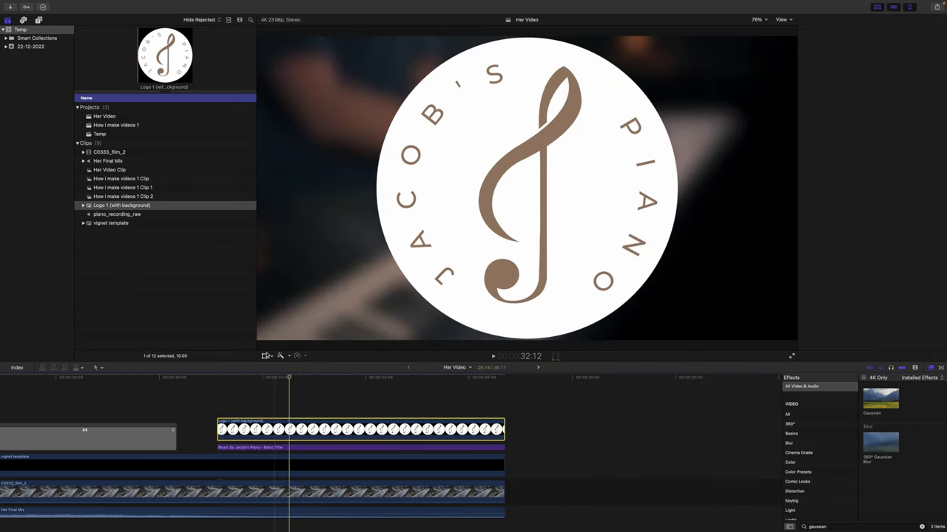
pyautogui.click(264, 355)
pyautogui.moveTo(679, 34); pyautogui.dragTo(527, 183)
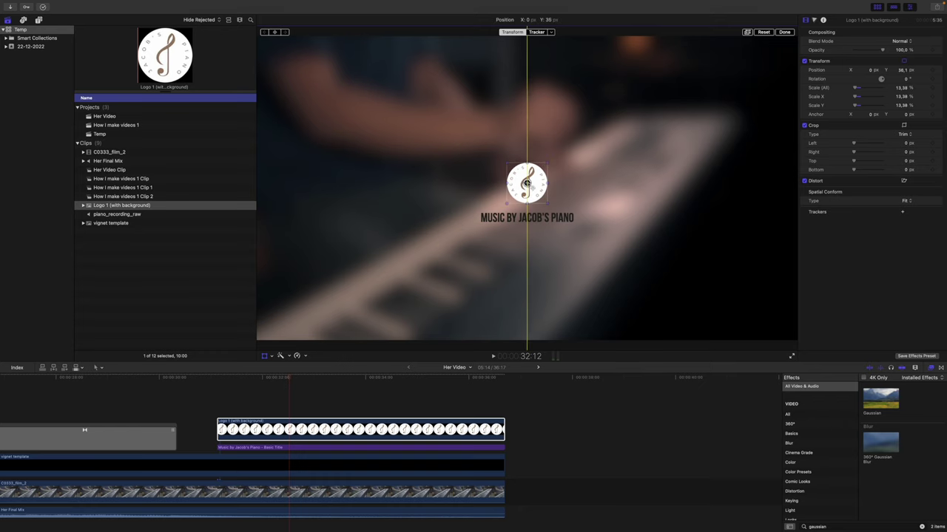
pyautogui.click(783, 31)
# Step: Add cross dissolves to the logo and title clips, then delete both end fade-outs
pyautogui.click(304, 428)
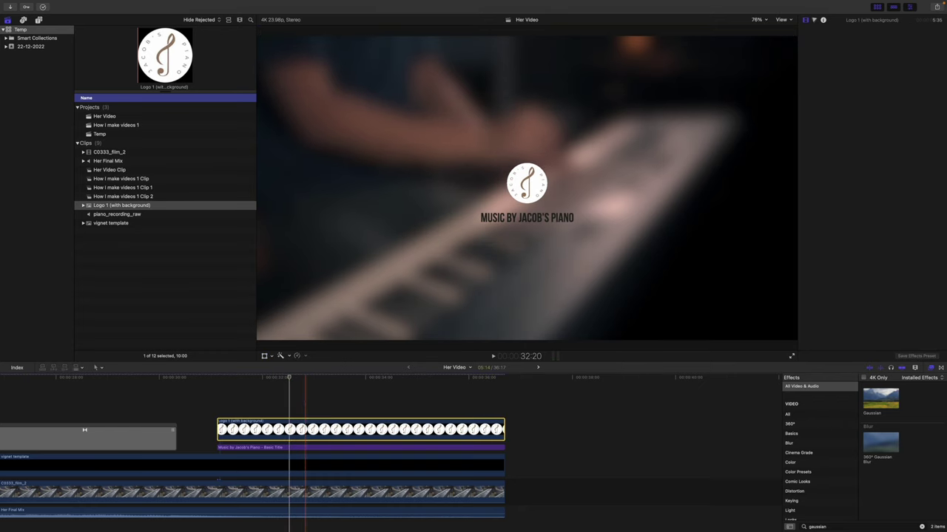
pyautogui.press('super+t')
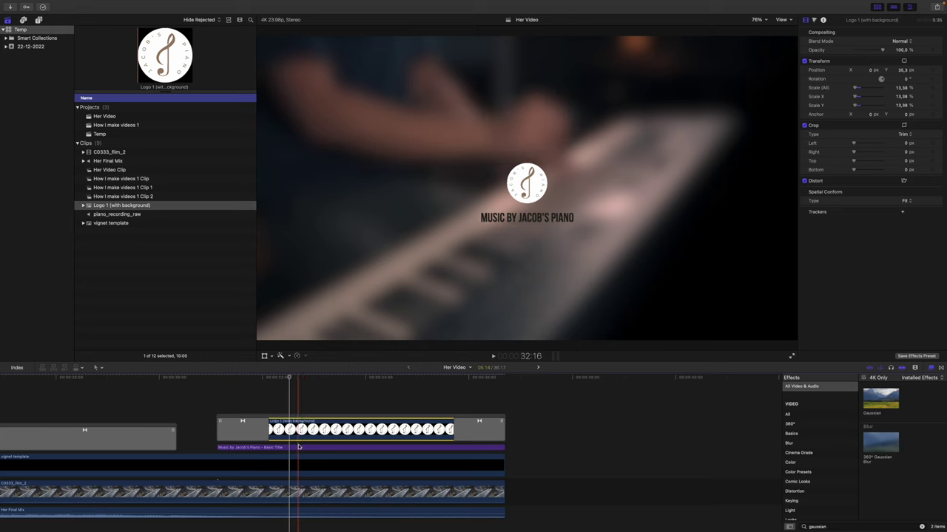
pyautogui.click(298, 448)
pyautogui.press('super+t')
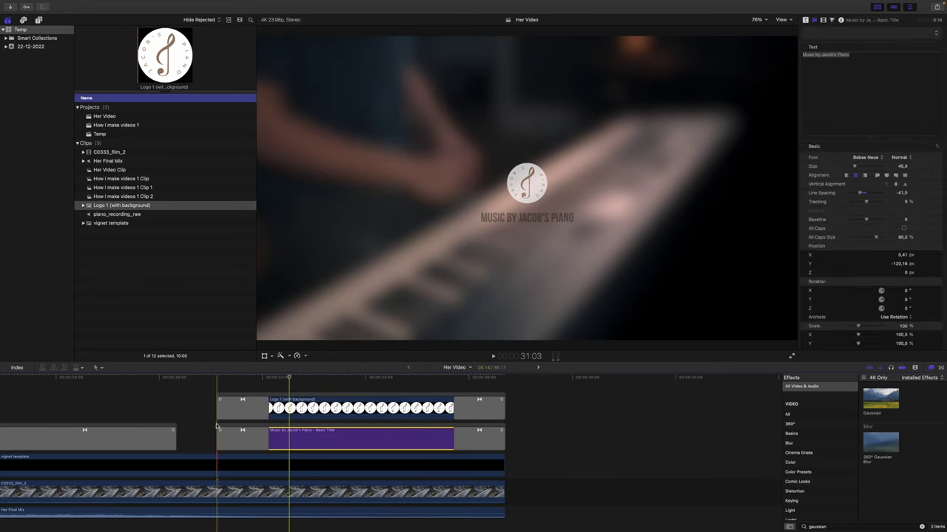
pyautogui.click(477, 438)
pyautogui.press('Delete')
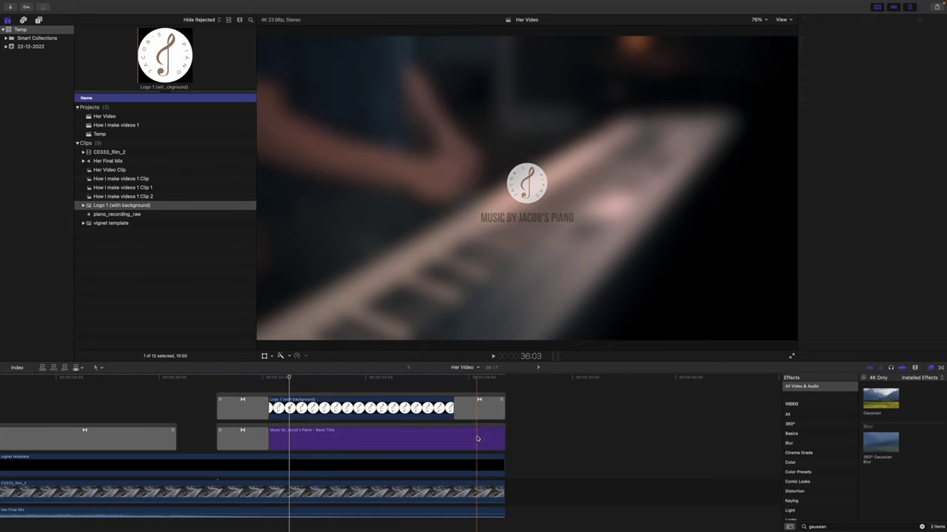
pyautogui.click(479, 414)
pyautogui.press('Delete')
pyautogui.click(481, 414)
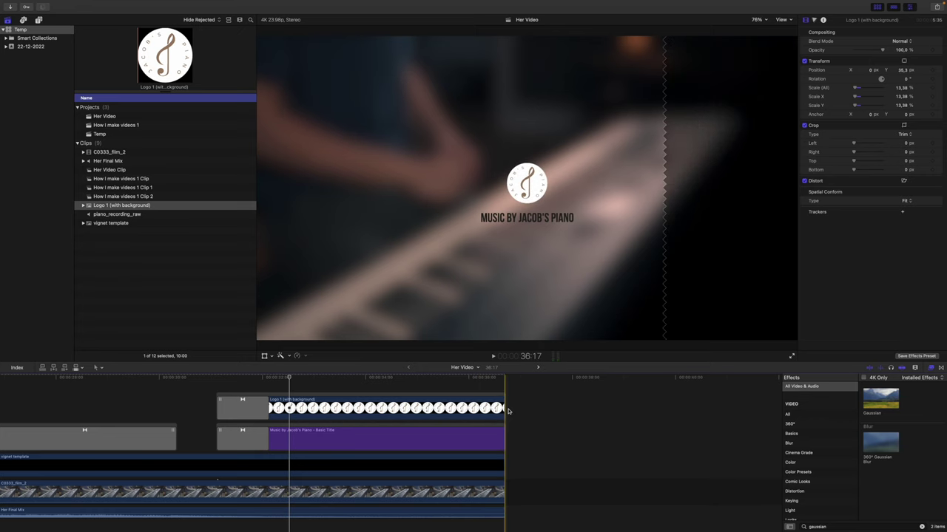
pyautogui.press('super+equal')
pyautogui.press('super+equal')
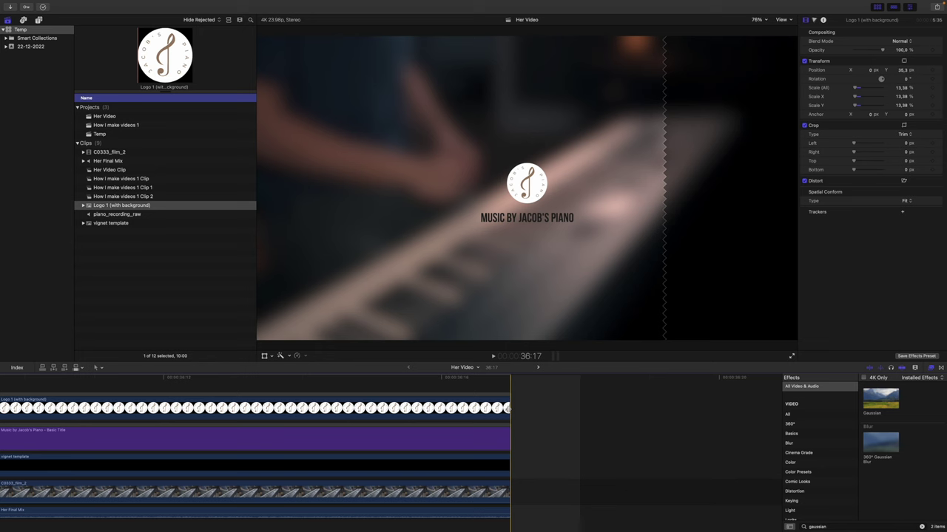
pyautogui.press('super+minus')
pyautogui.press('super+minus')
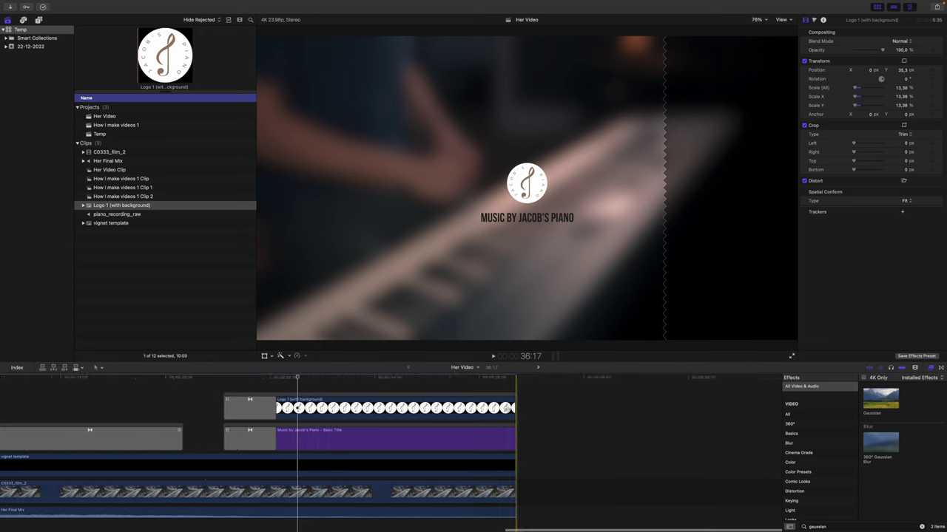
pyautogui.hscroll(-2, 56, 416)
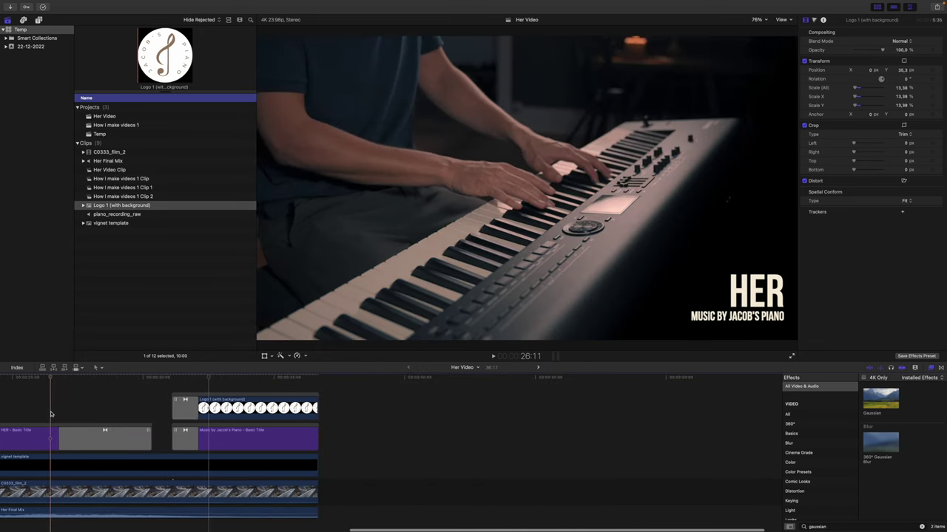
pyautogui.click(50, 414)
pyautogui.press('space')
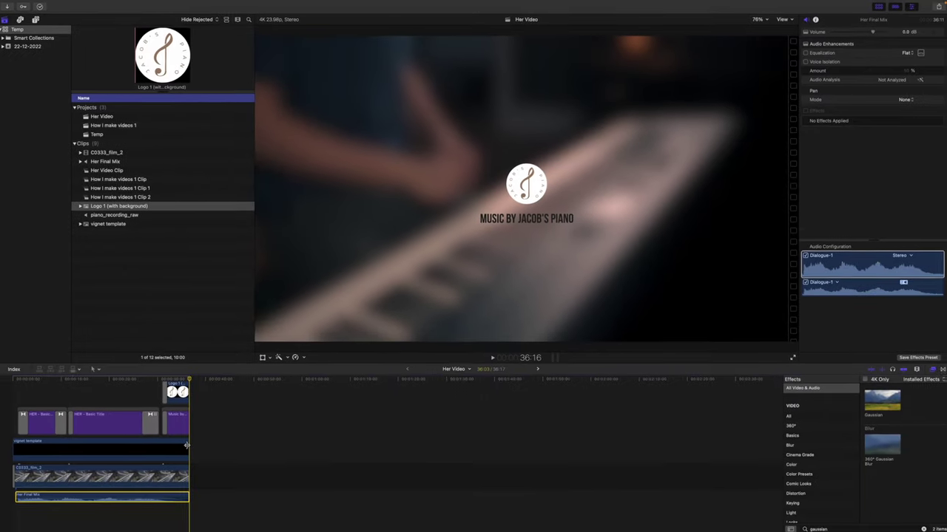
pyautogui.click(119, 476)
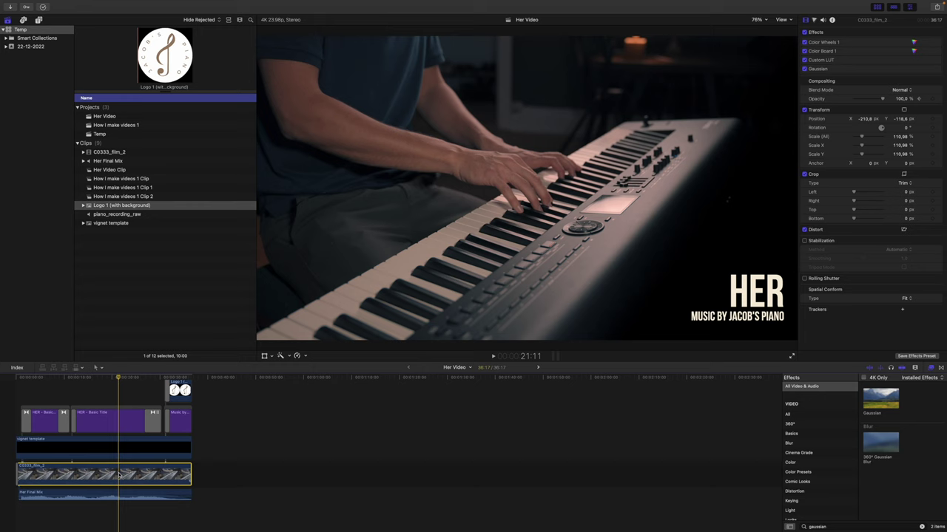
# Step: Turn the C0333_film_2 clip into a compound clip named Her Video Clip 1
pyautogui.rightClick(119, 475)
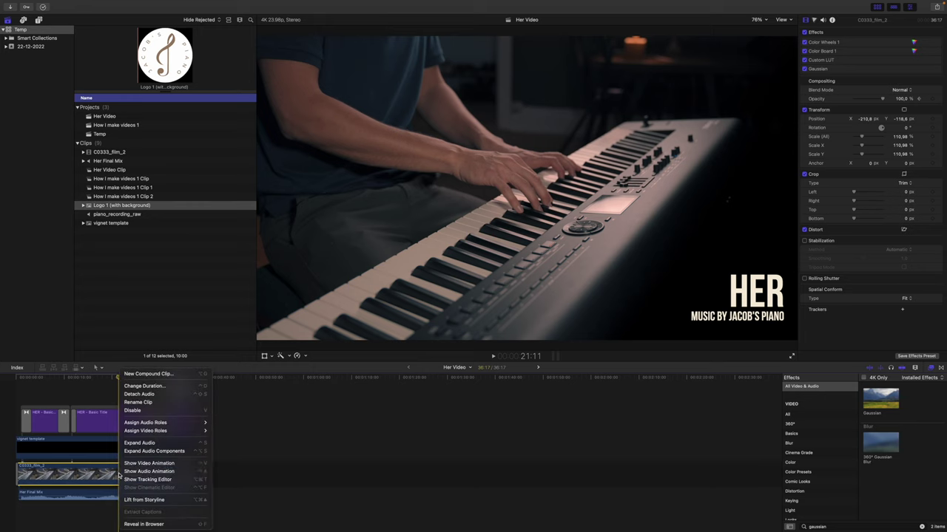
pyautogui.click(150, 376)
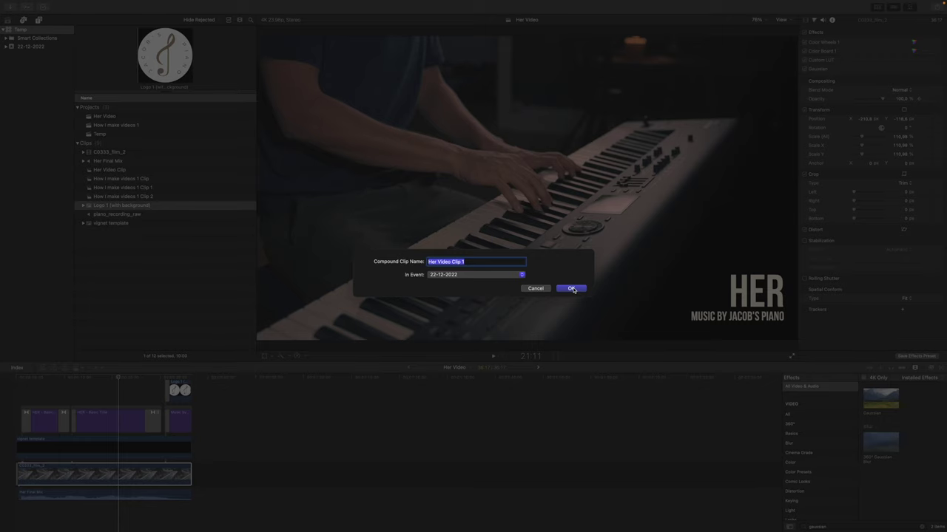
pyautogui.click(572, 290)
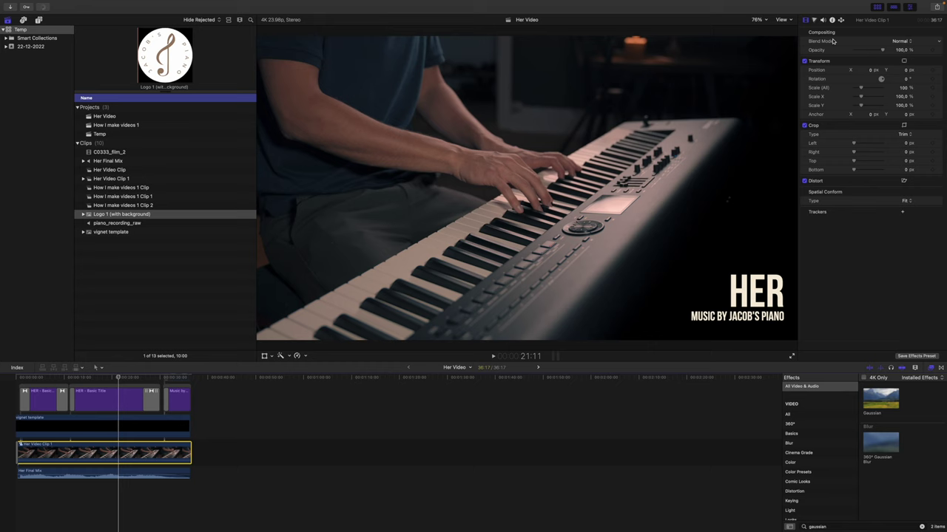
# Step: Find 'letter' in the Effects browser and apply the 1.85:1 Letterbox effect to the clip
pyautogui.doubleClick(839, 527)
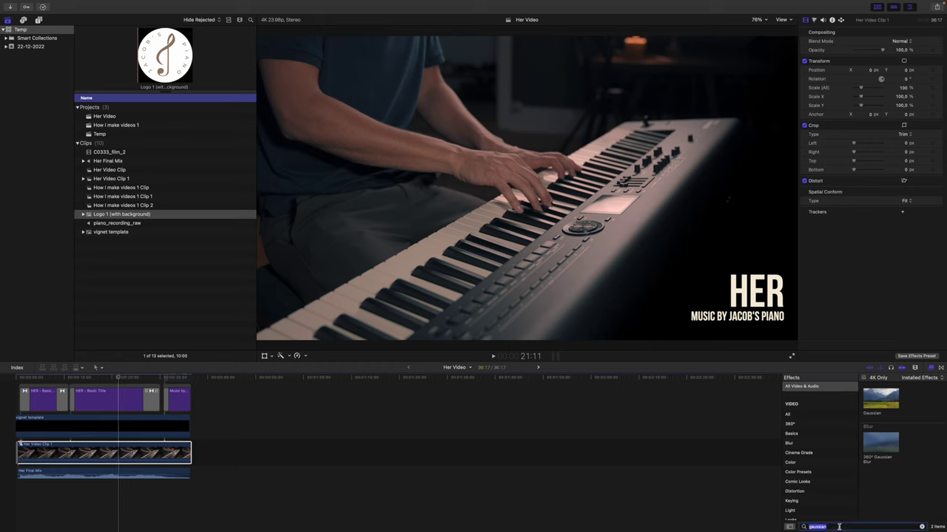
pyautogui.write('letter')
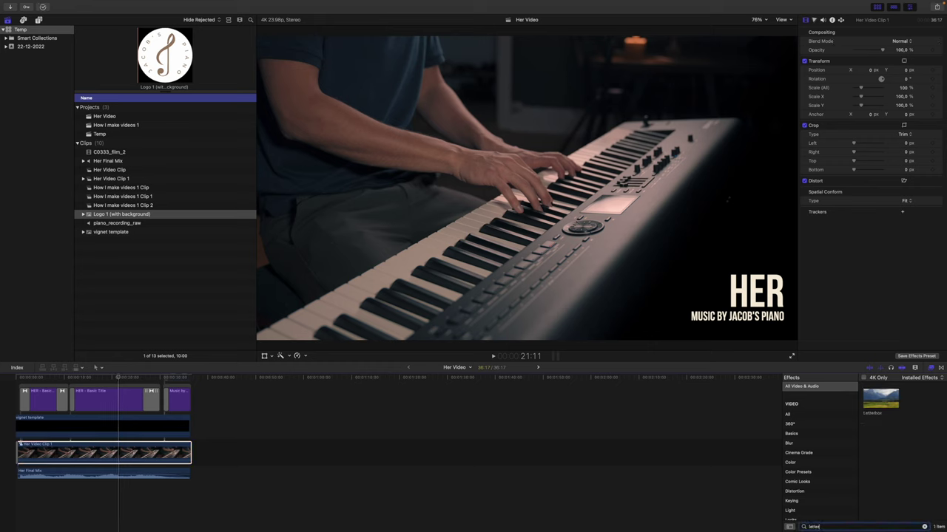
pyautogui.doubleClick(878, 401)
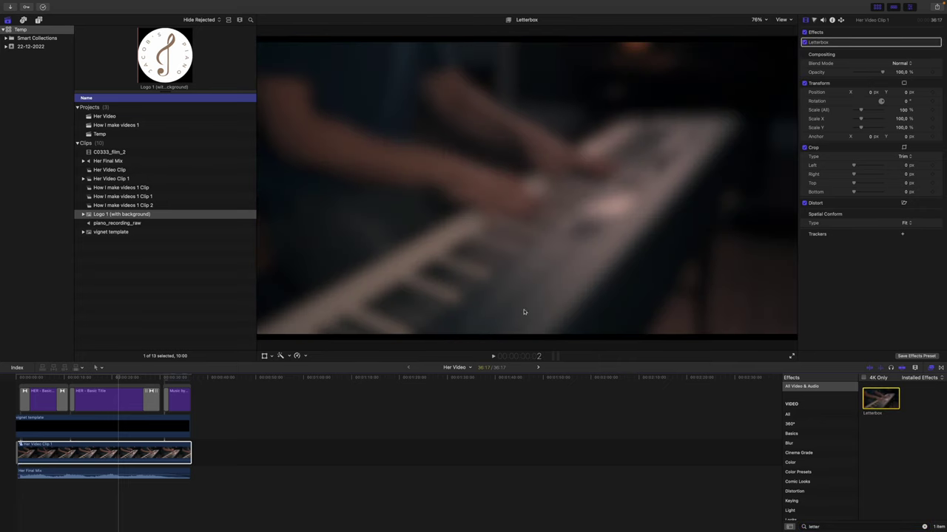
pyautogui.click(102, 442)
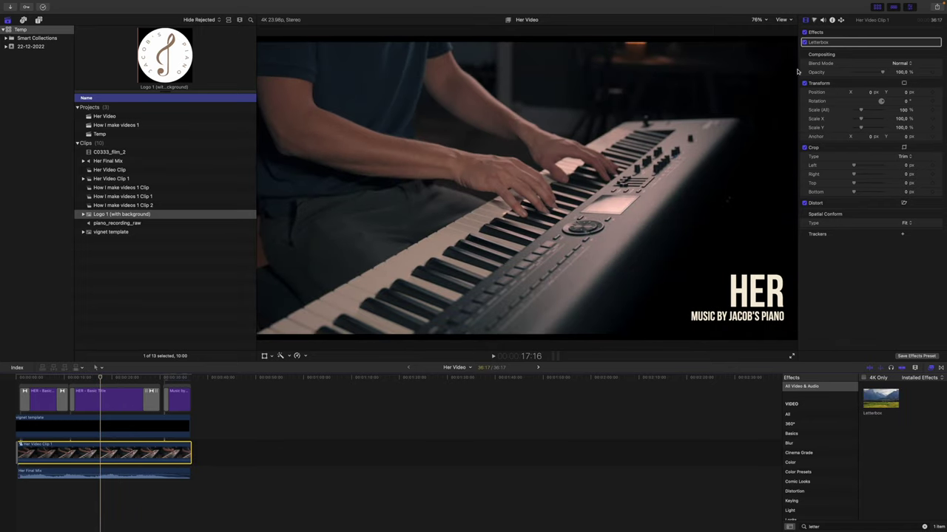
pyautogui.click(929, 43)
# Step: Search the Effects browser for 'vignette' and apply the Vignette effect to the clip
pyautogui.click(834, 528)
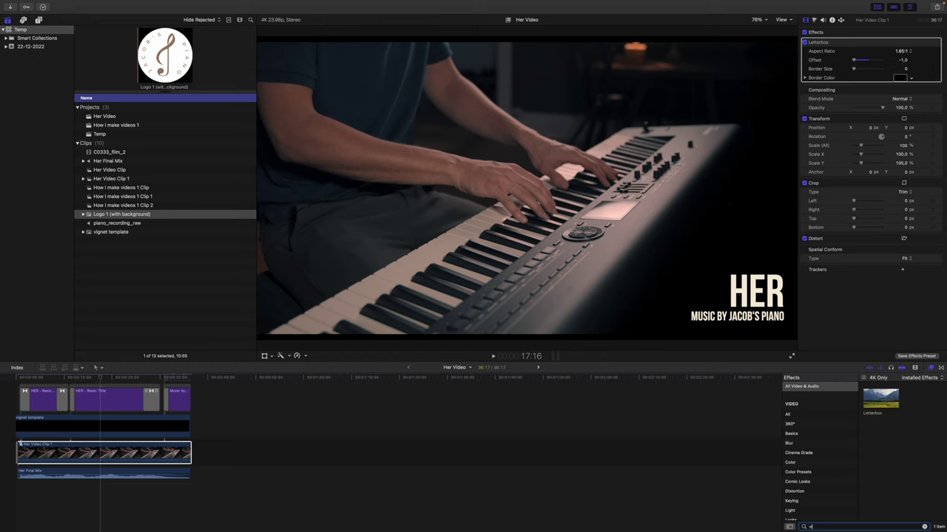
pyautogui.write('vignette')
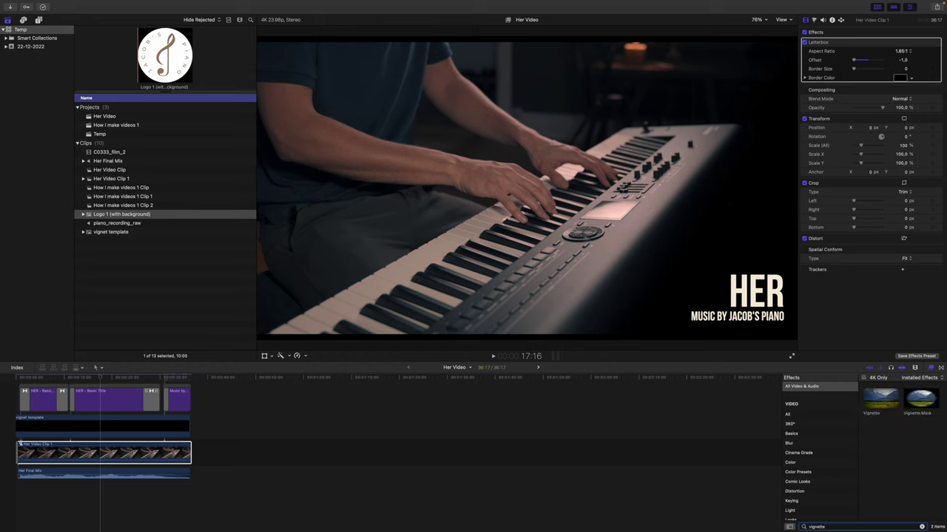
pyautogui.doubleClick(883, 401)
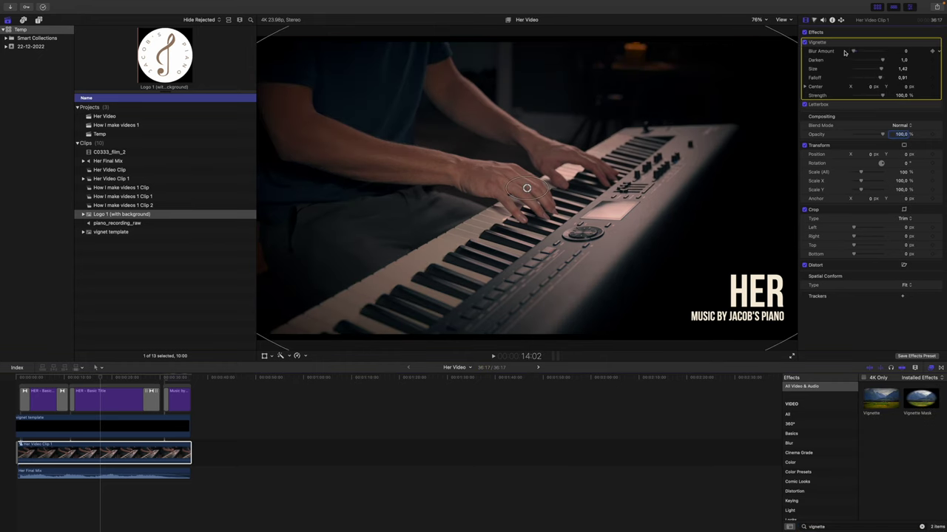
# Step: Lower the Vignette's Darken, enlarge its Size, and toggle it off and back on to compare
pyautogui.moveTo(883, 61); pyautogui.dragTo(878, 72)
pyautogui.moveTo(873, 72); pyautogui.dragTo(879, 61)
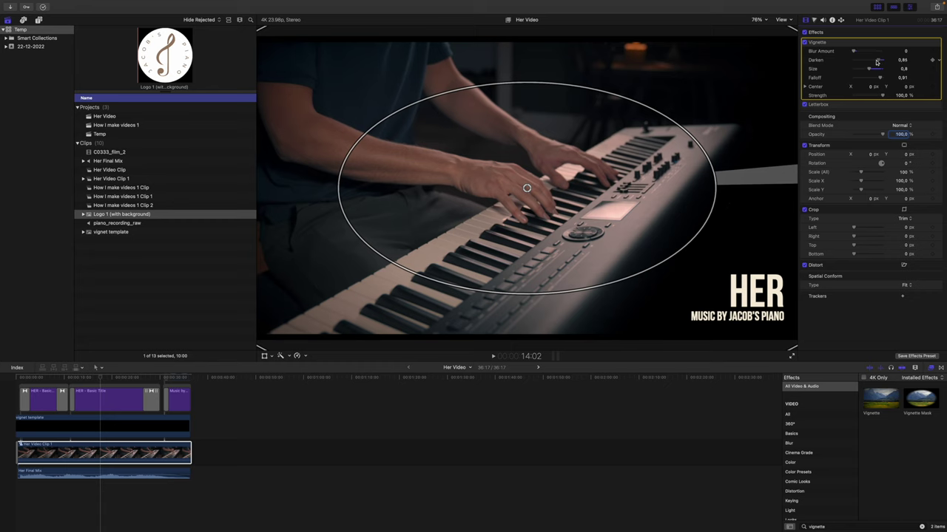
pyautogui.click(929, 43)
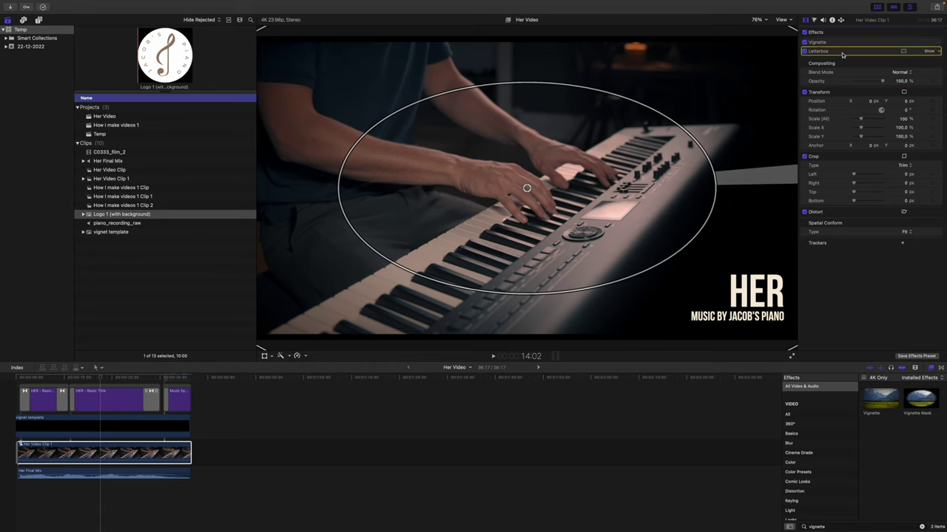
pyautogui.click(804, 43)
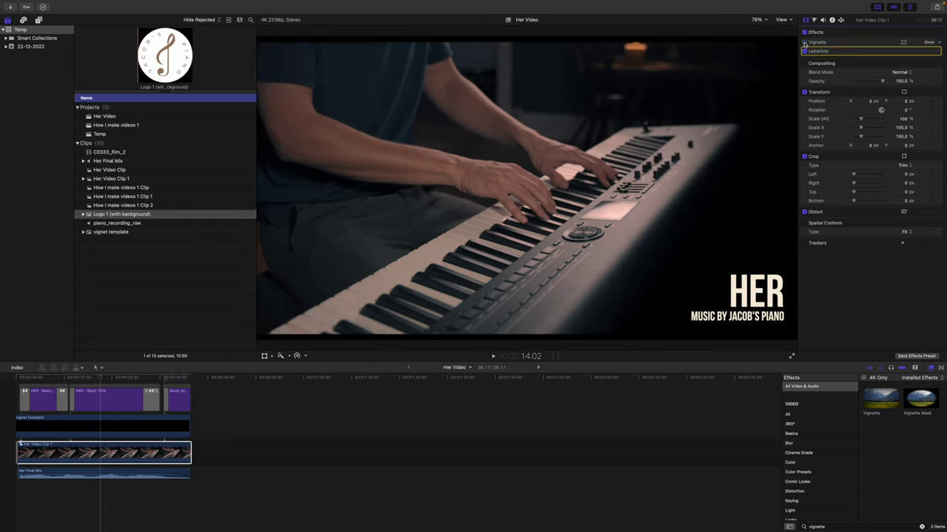
pyautogui.click(805, 43)
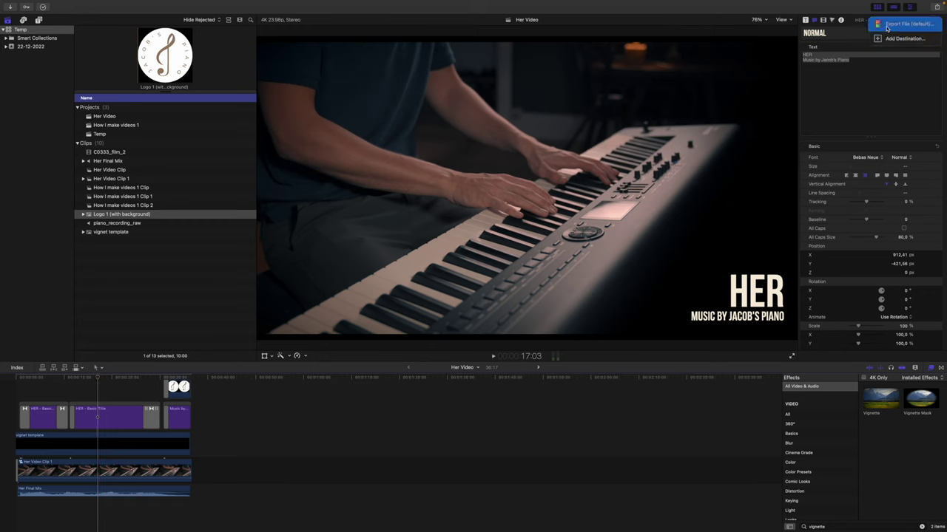
# Step: Export Her Video with Export File (default) as a 3840 x 2160 .mov file
pyautogui.click(887, 28)
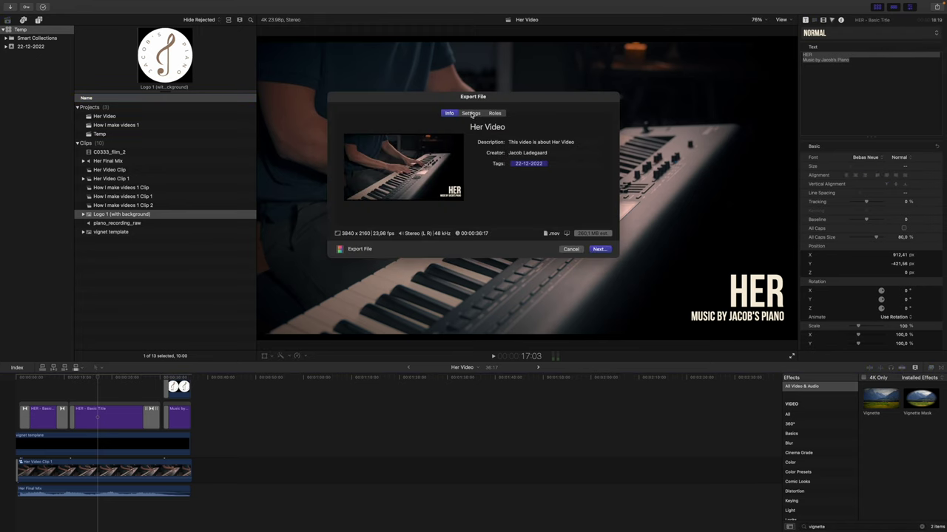
pyautogui.click(597, 249)
pyautogui.click(601, 256)
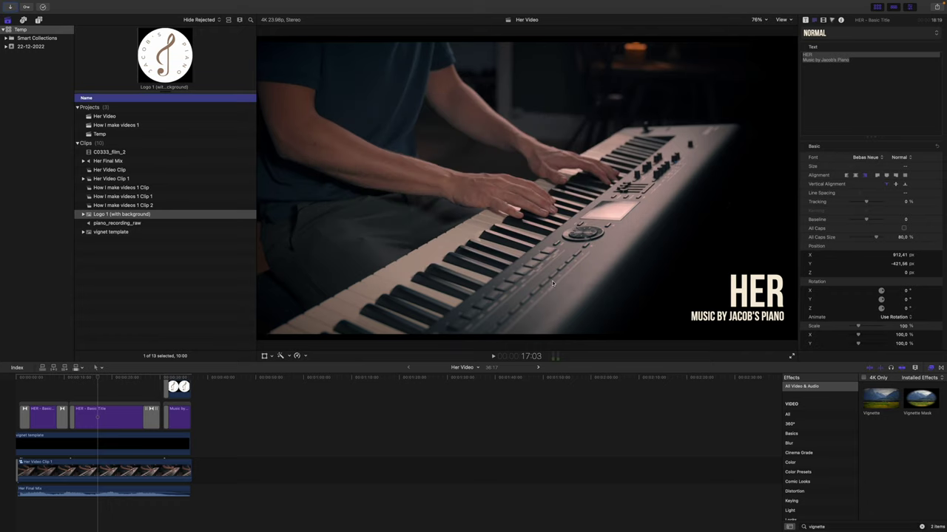